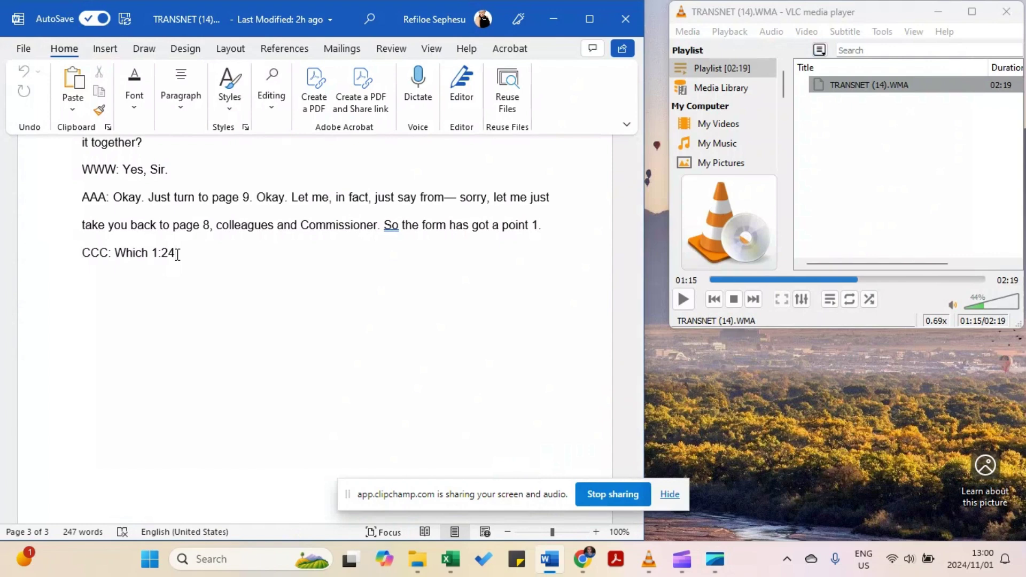
# Delete the 1:24 time note after "Which" in the last CCC line of the transcript.
pyautogui.press('BackSpace')
pyautogui.press('BackSpace')
pyautogui.press('BackSpace')
pyautogui.press('BackSpace')
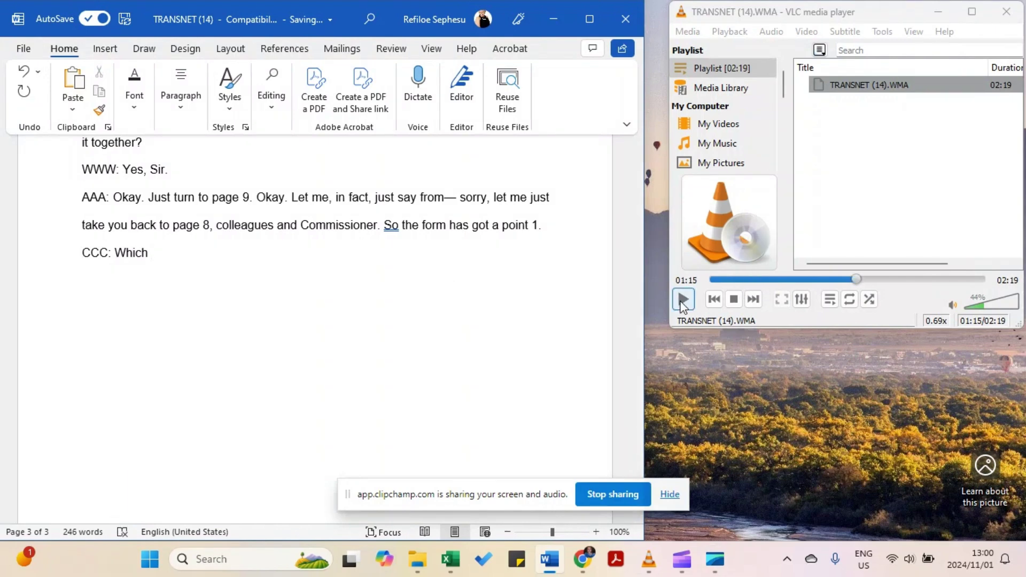
# Play the recording from 1:15, pause it at 1:26, and complete the CCC line with "page are you on now?".
pyautogui.click(682, 302)
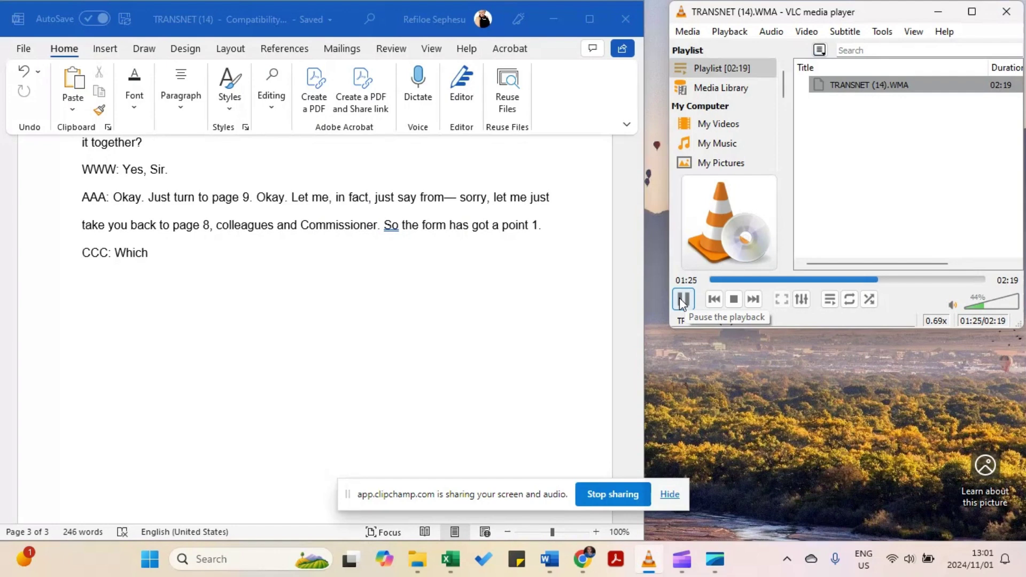
pyautogui.click(682, 300)
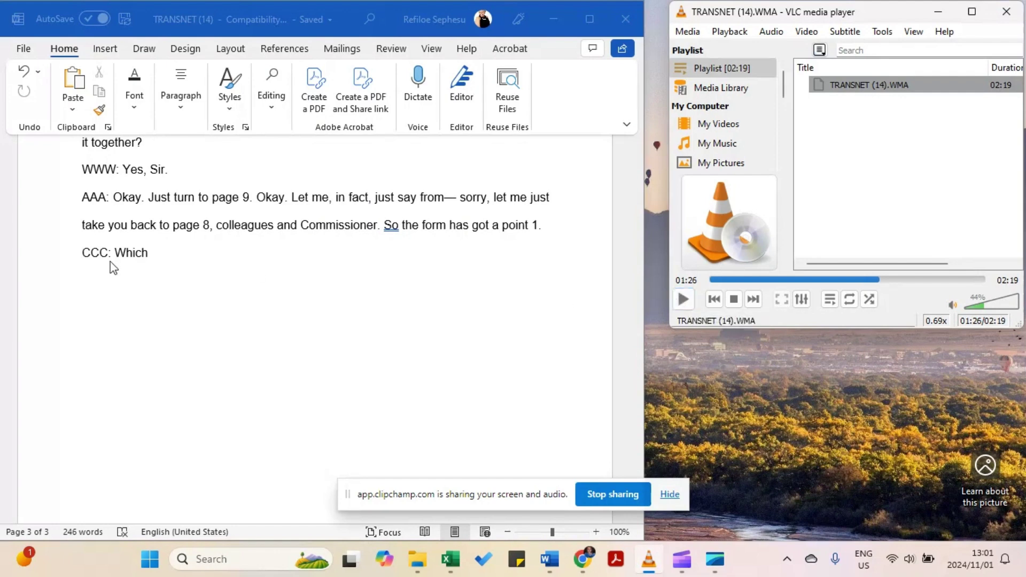
pyautogui.click(149, 253)
pyautogui.write('page are')
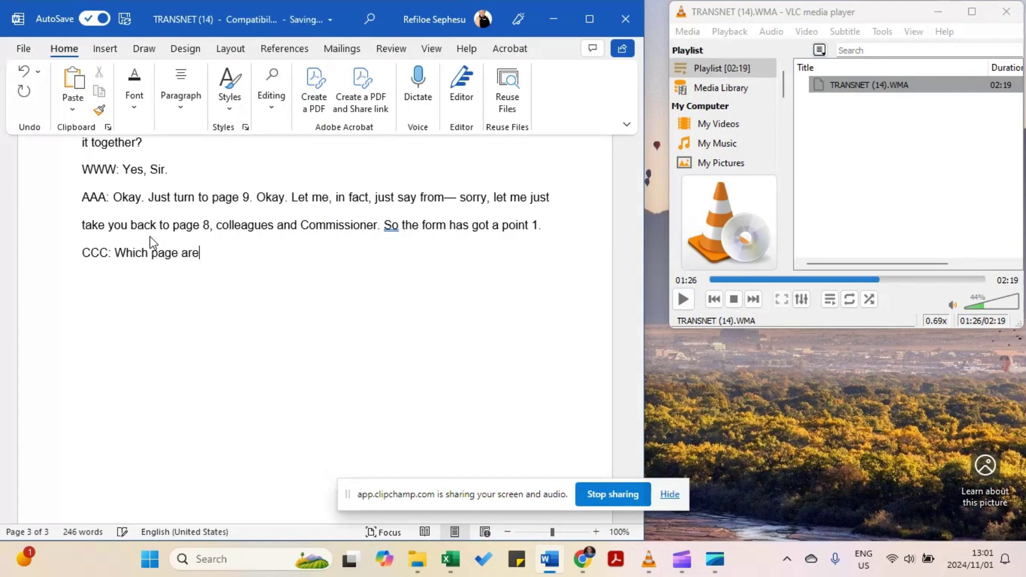
pyautogui.write(' you on now?')
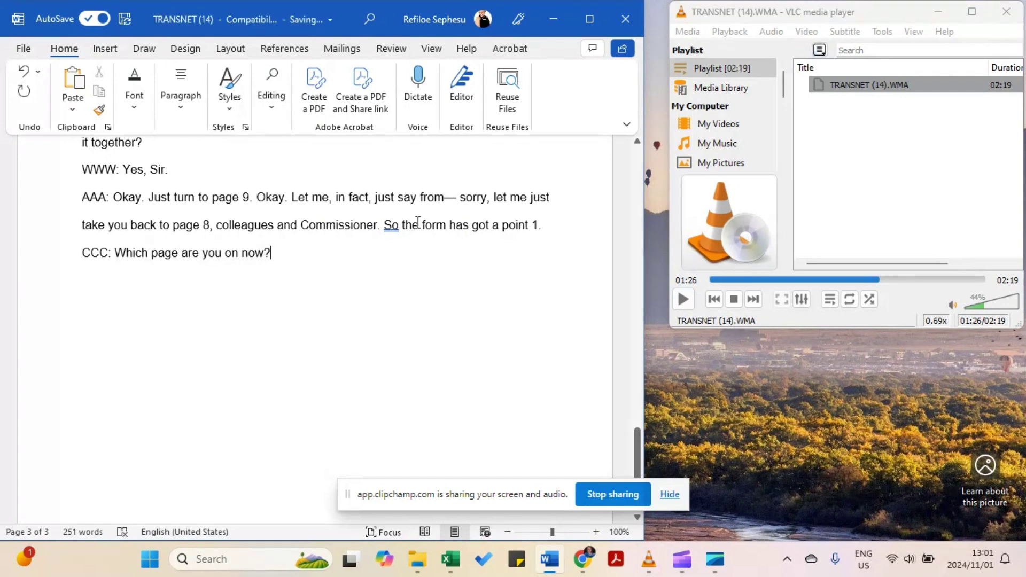
pyautogui.doubleClick(383, 224)
pyautogui.click(391, 225)
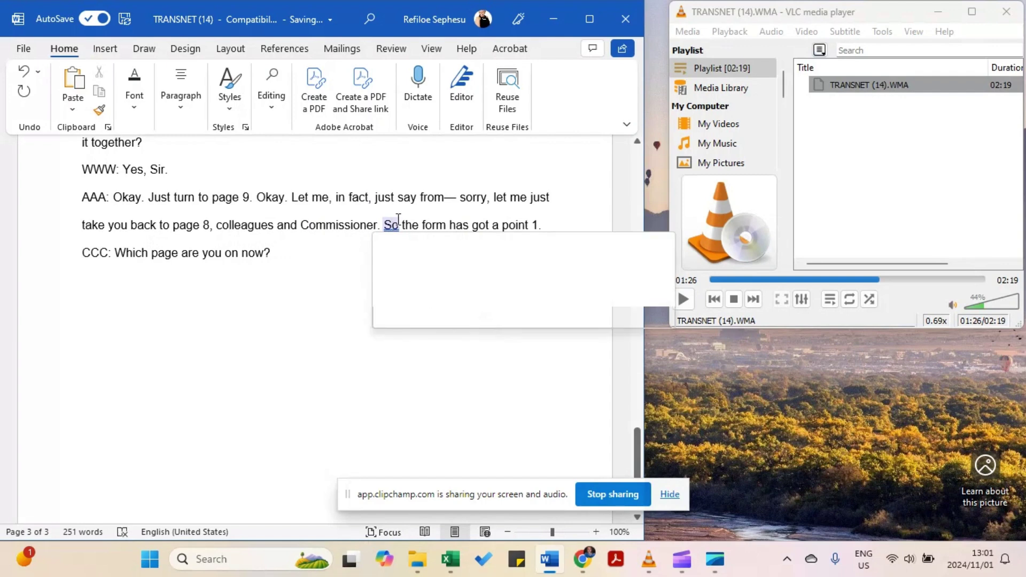
pyautogui.click(271, 254)
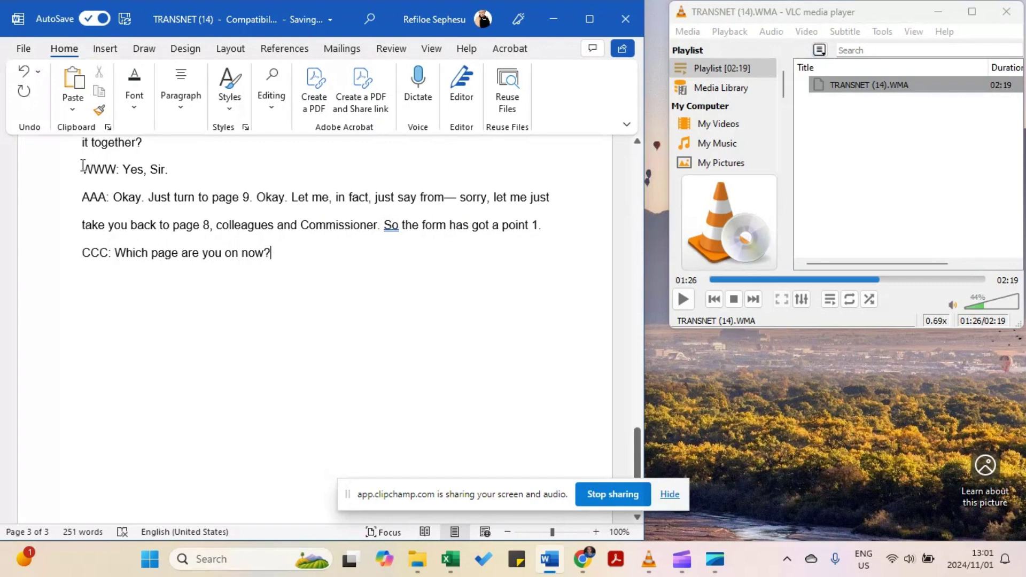
pyautogui.moveTo(84, 168); pyautogui.dragTo(120, 169)
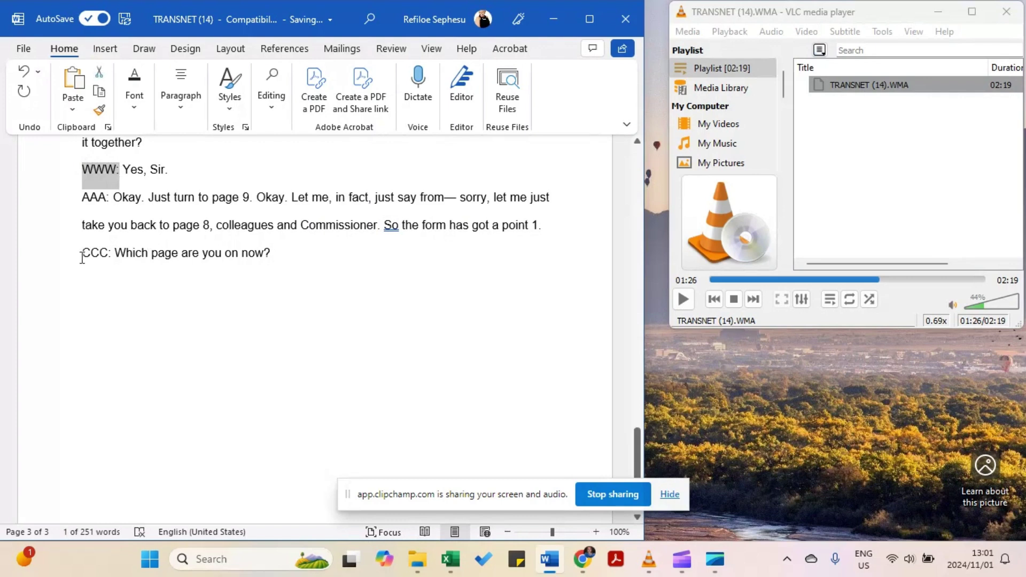
pyautogui.moveTo(81, 255); pyautogui.dragTo(113, 253)
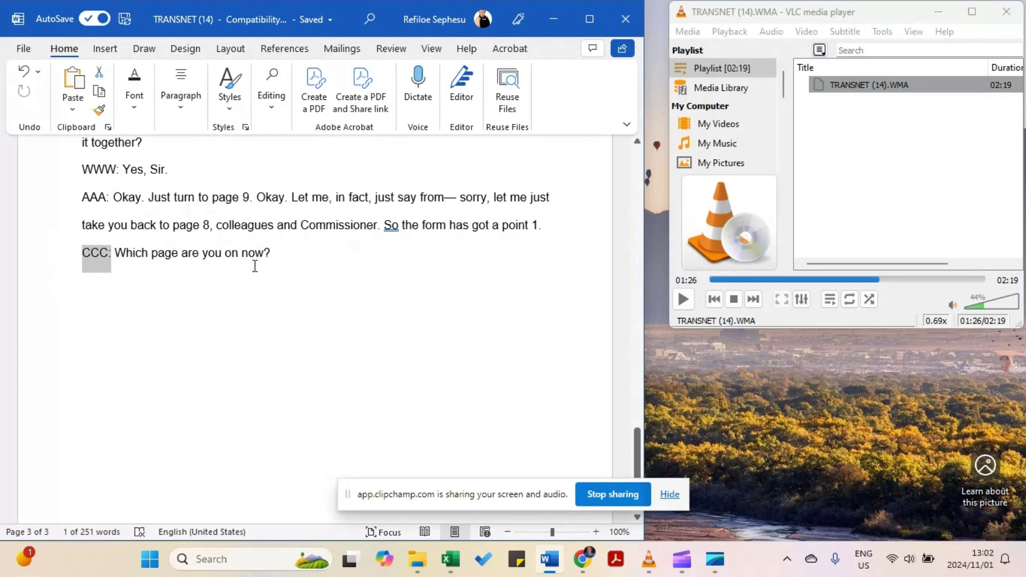
pyautogui.click(277, 252)
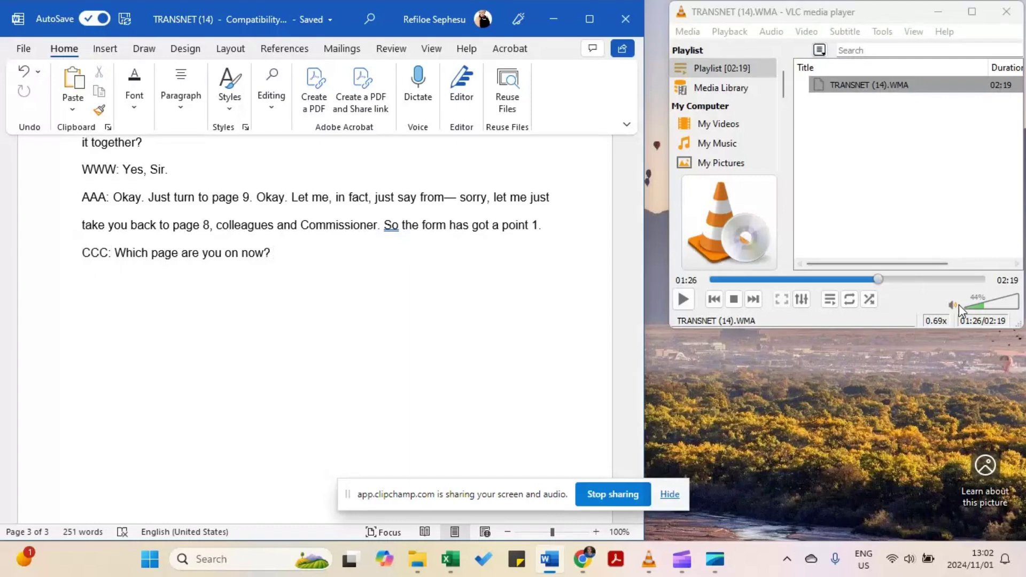
# Replay the recording from 1:24, start a new line below the CCC question, and pause at 1:27.
pyautogui.doubleClick(982, 320)
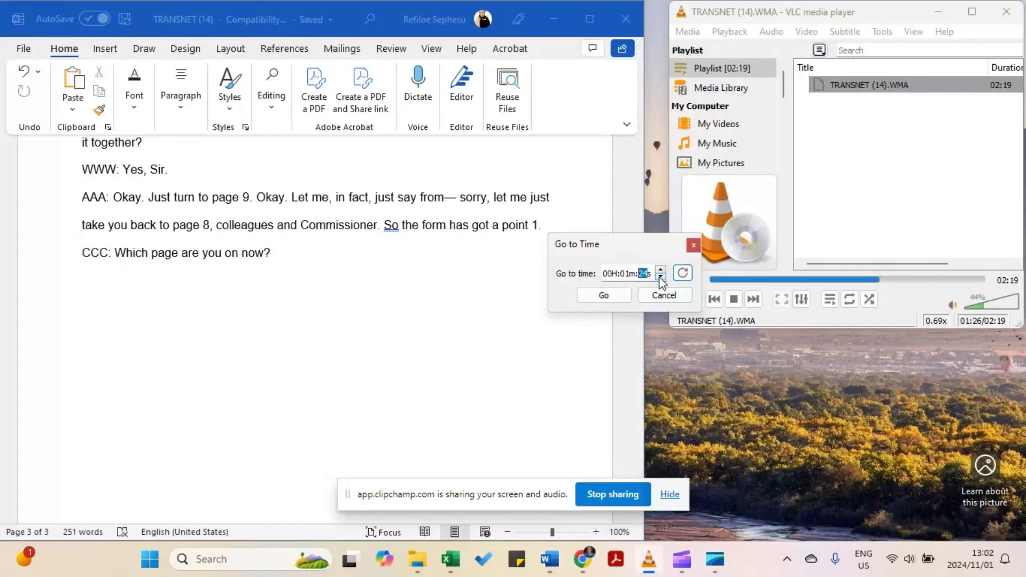
pyautogui.click(604, 295)
pyautogui.click(684, 299)
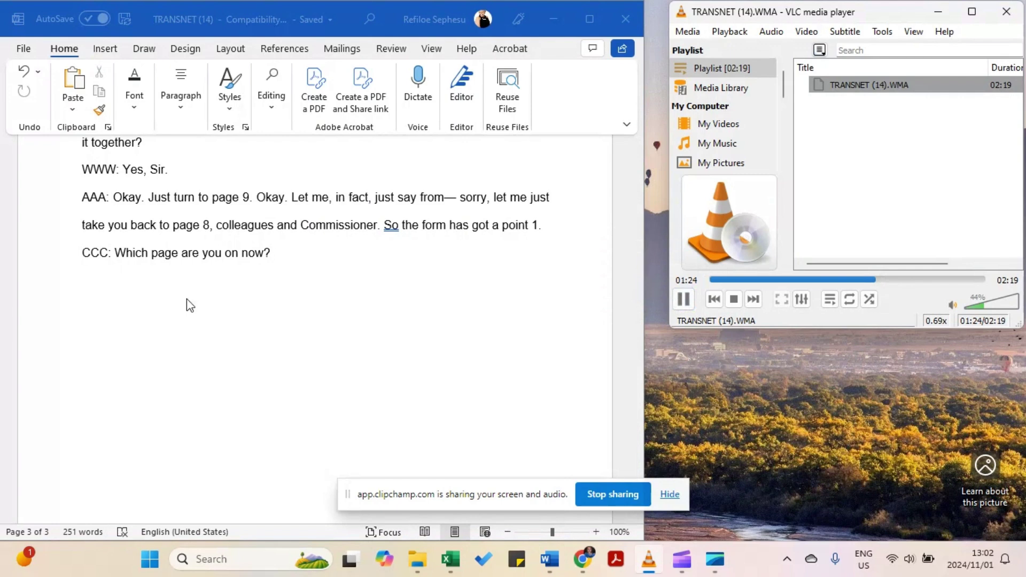
pyautogui.click(273, 264)
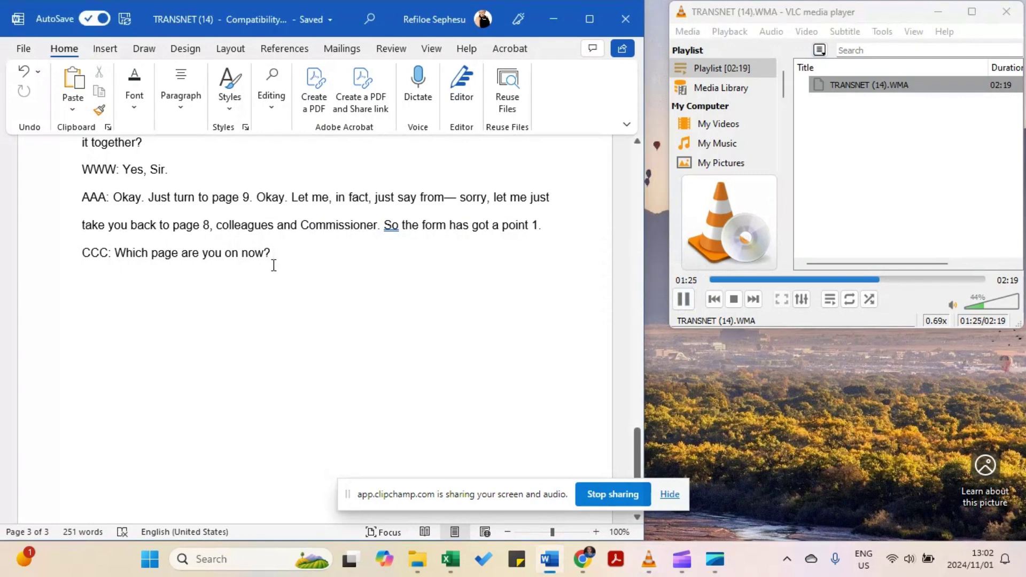
pyautogui.press('Return')
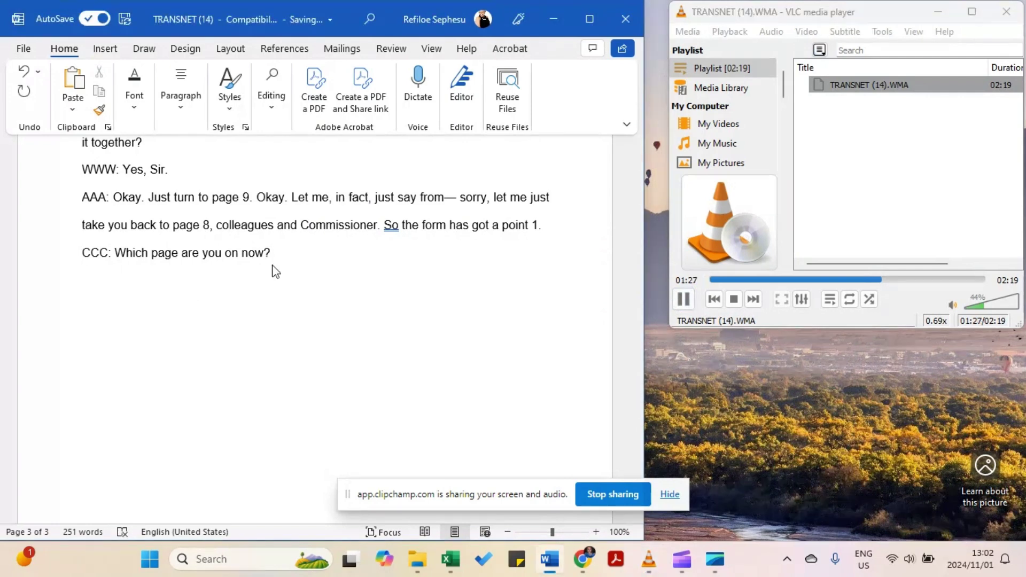
pyautogui.click(683, 299)
# Transcribe the next two speaker turns as "AAA: Page 8." and, on a new line, "CCC: 8? Okay.".
pyautogui.click(94, 299)
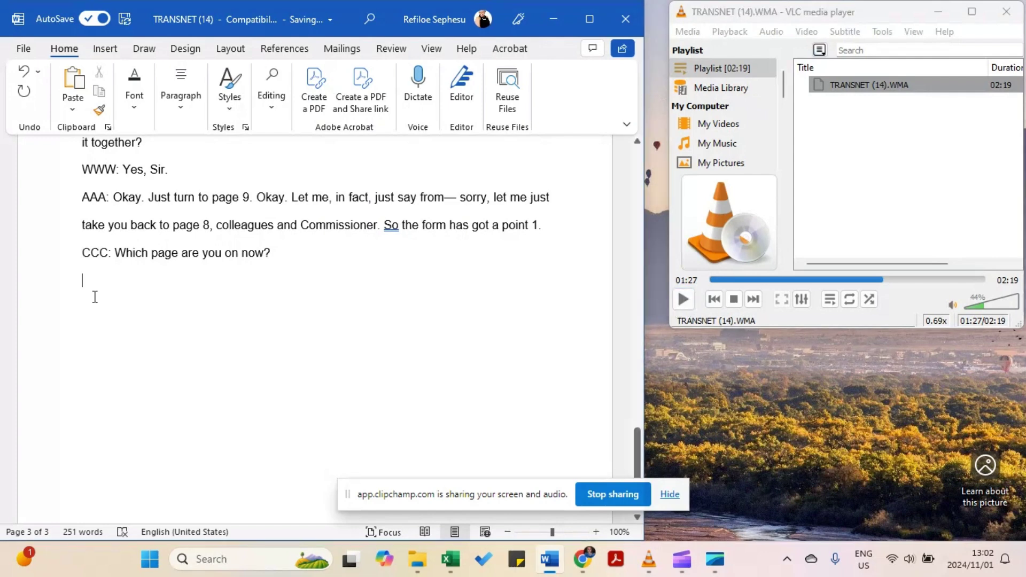
pyautogui.write('AAA')
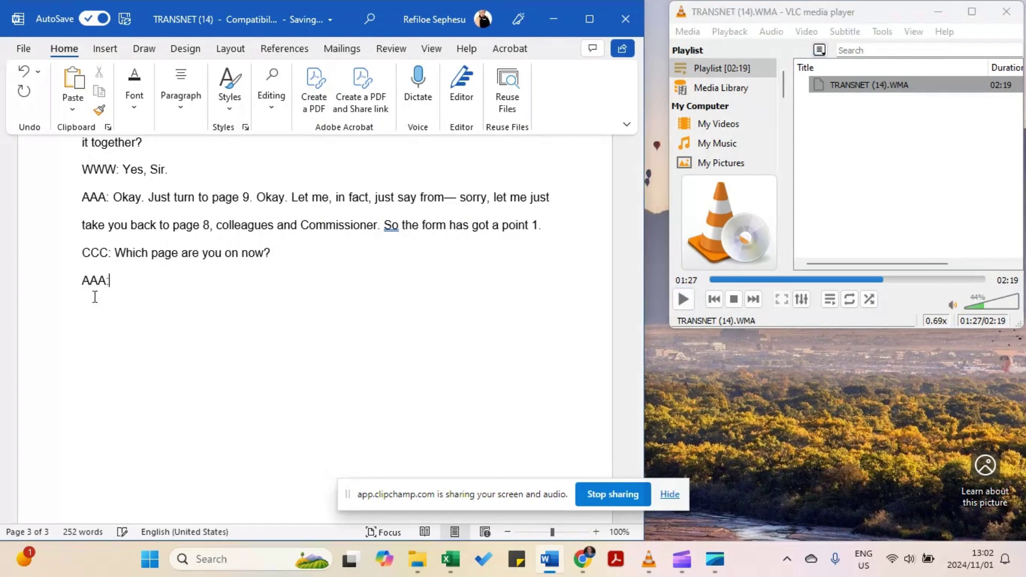
pyautogui.write(': O')
pyautogui.write('age 8.')
pyautogui.press('Return')
pyautogui.write('CCC: 8? Okay.')
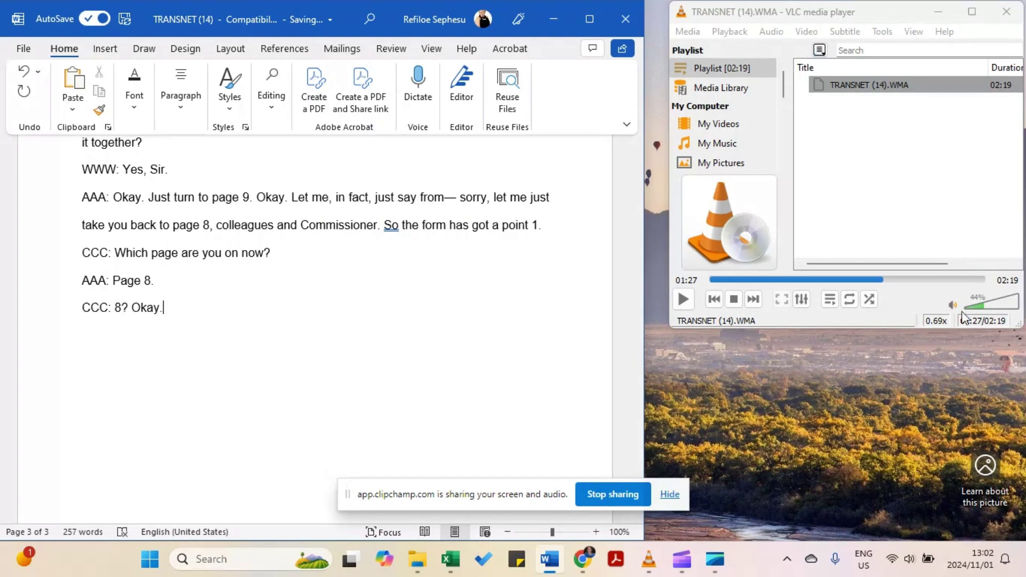
# Rewind the recording to 1:25 and resume playback, with the cursor after "Okay." in the transcript.
pyautogui.click(981, 326)
pyautogui.doubleClick(981, 325)
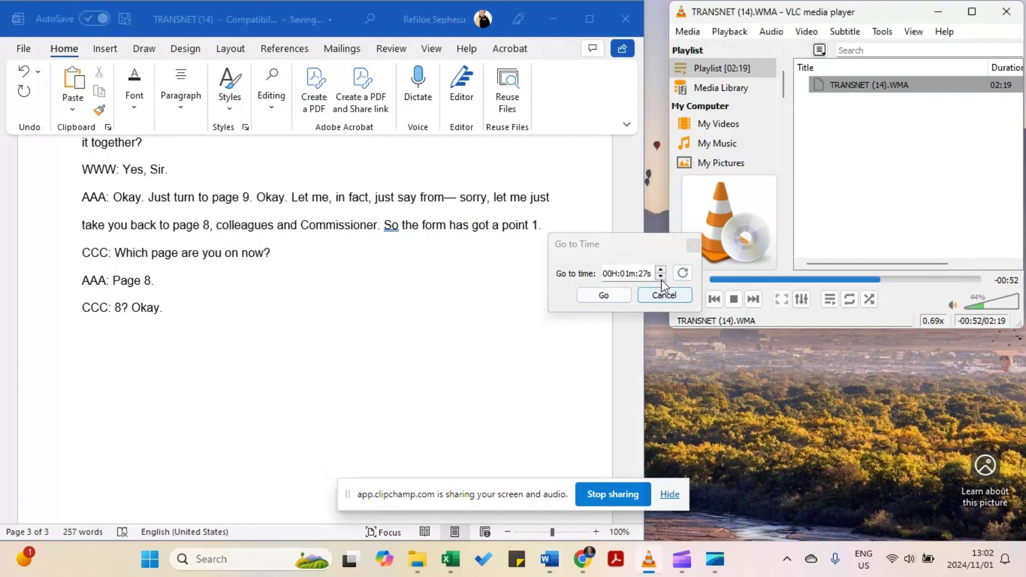
pyautogui.click(604, 295)
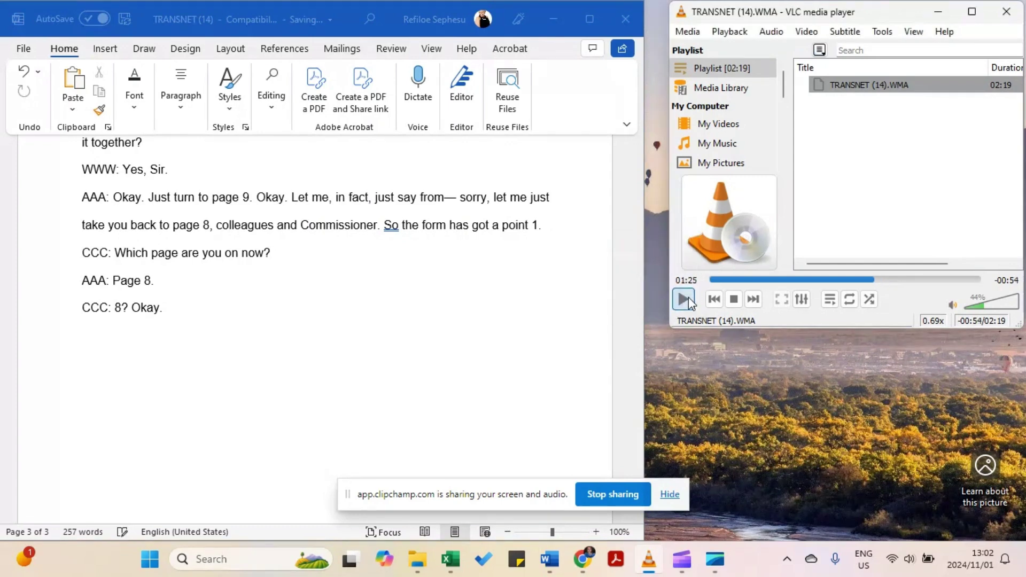
pyautogui.click(229, 311)
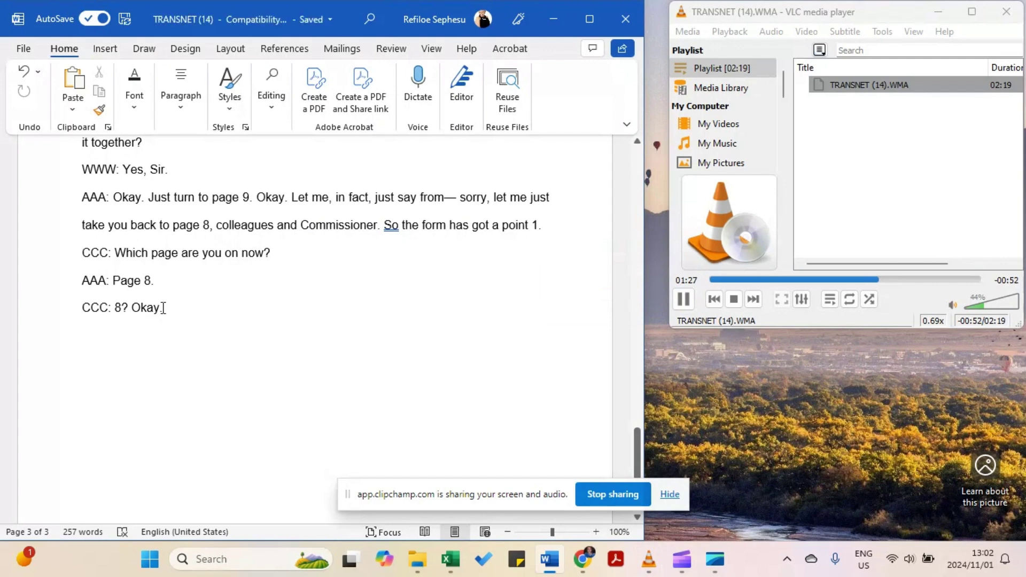
# Pause the recording at 1:30 and transcribe "AAA: Yeah. It has got a point 1" on a new line.
pyautogui.press('Return')
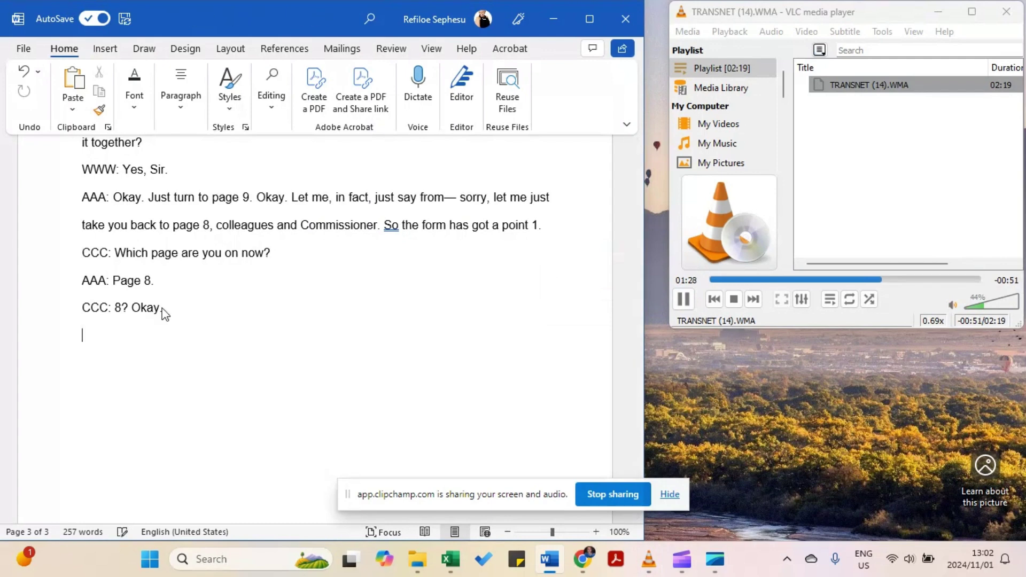
pyautogui.write('AAA:')
pyautogui.press('XF86AudioPlay')
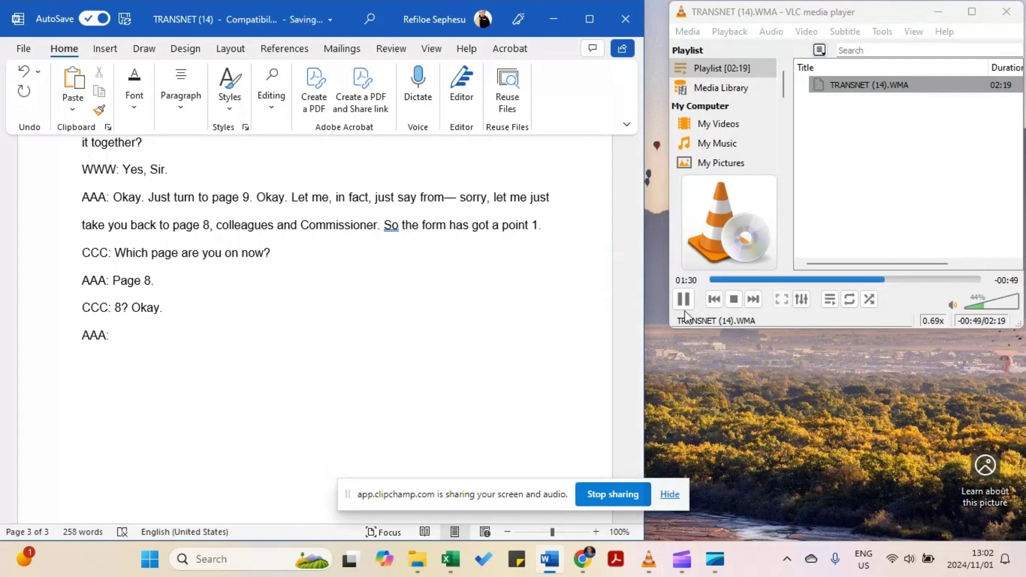
pyautogui.write('Yeah. It has got a ')
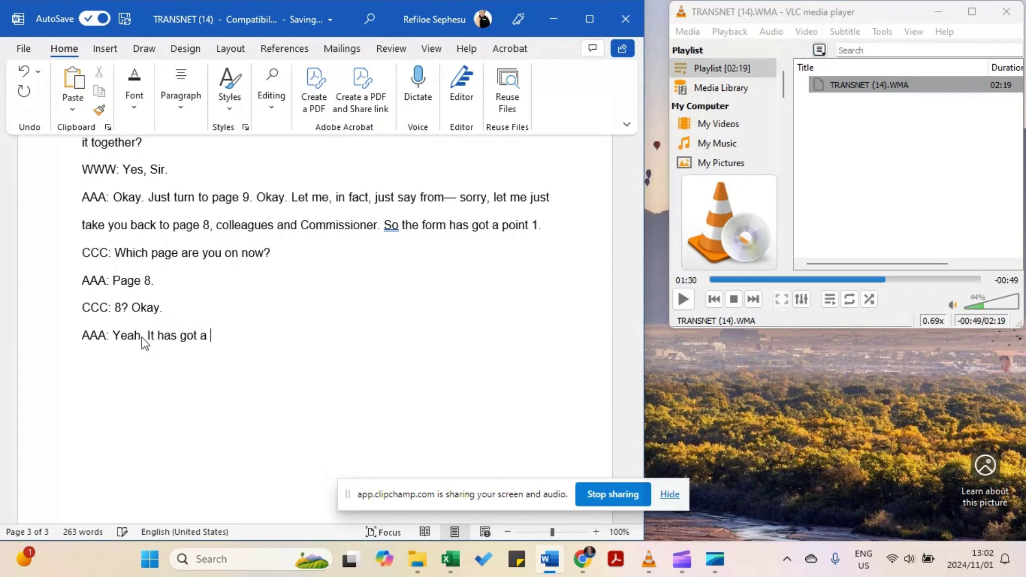
pyautogui.write('point 1')
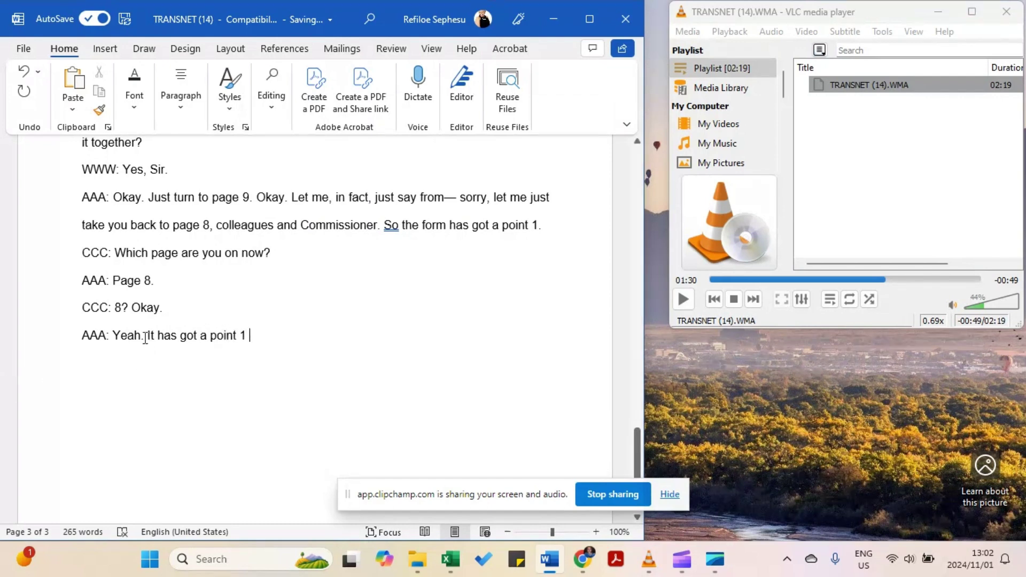
pyautogui.moveTo(148, 335); pyautogui.dragTo(121, 336)
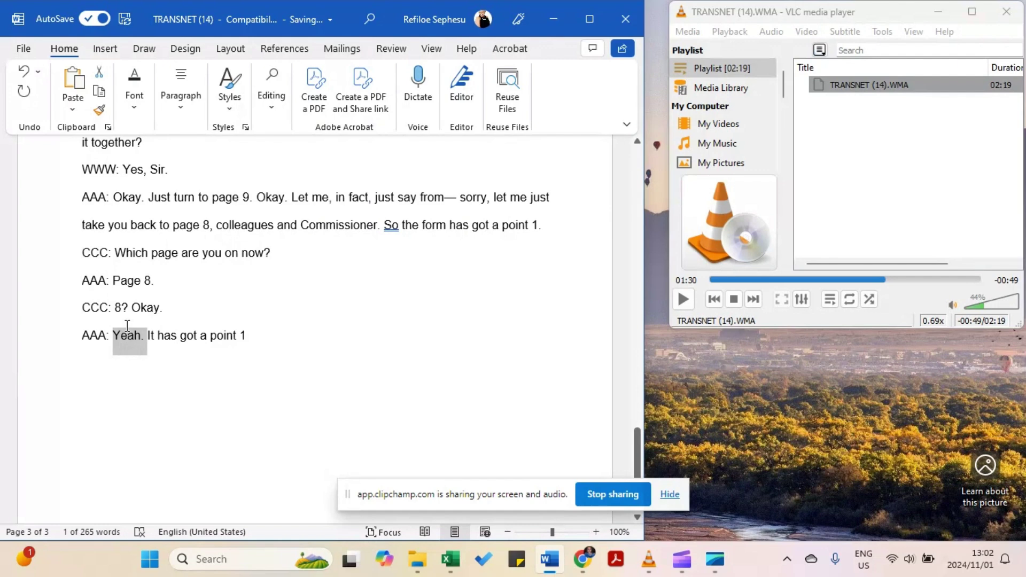
pyautogui.click(250, 341)
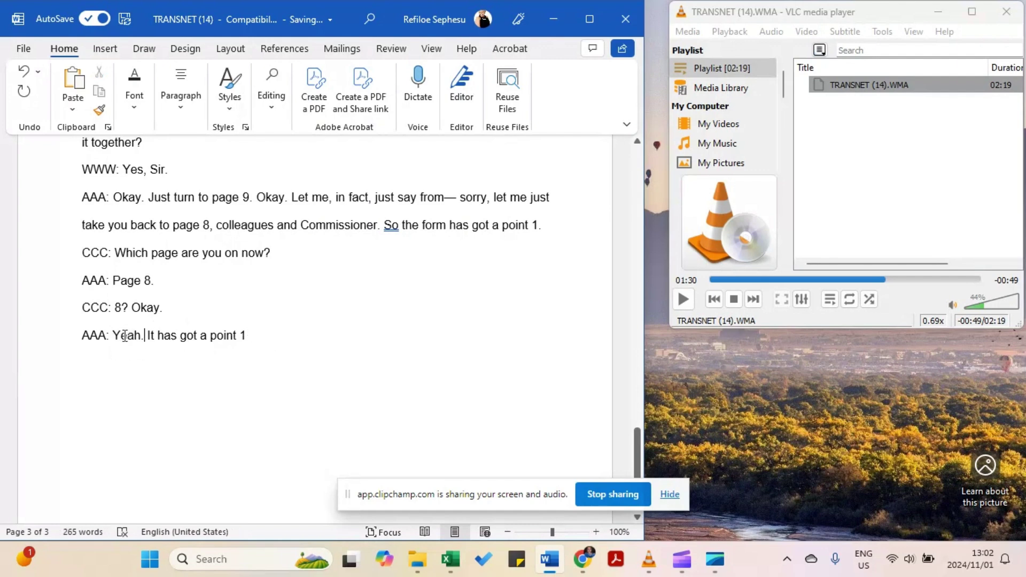
pyautogui.moveTo(147, 336); pyautogui.dragTo(115, 337)
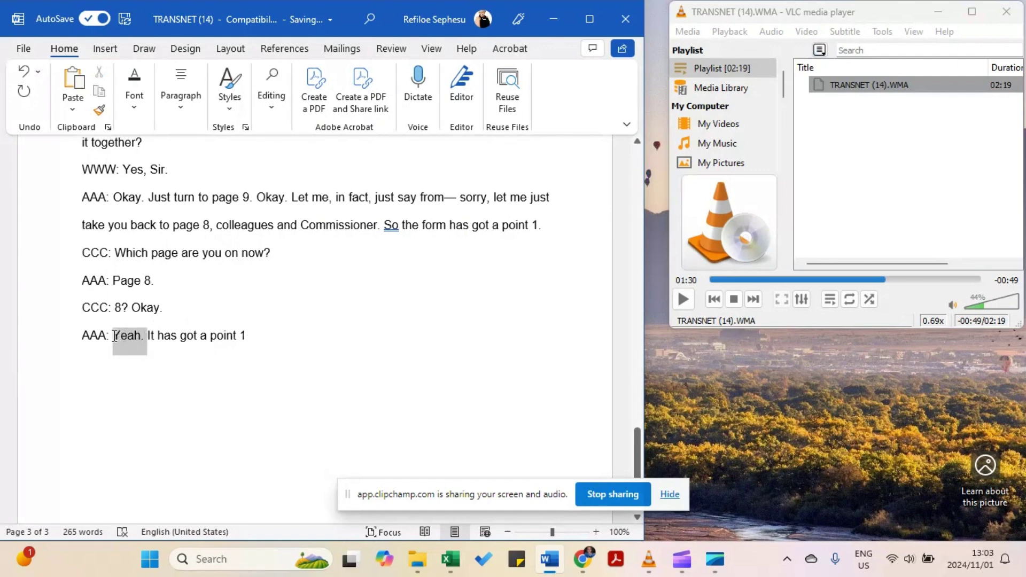
pyautogui.click(248, 337)
pyautogui.moveTo(163, 308); pyautogui.dragTo(87, 312)
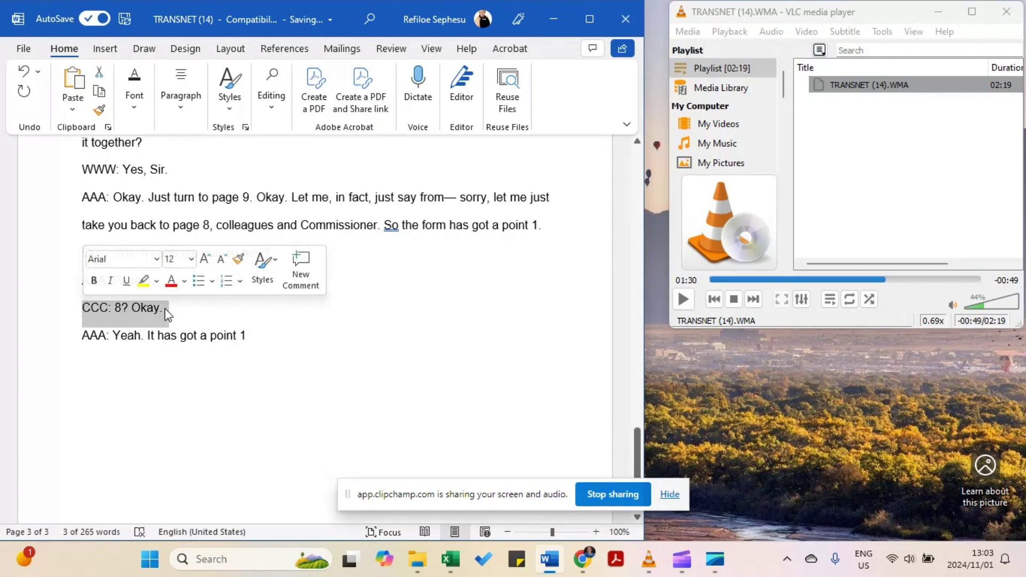
pyautogui.click(163, 309)
# Rewind the recording to 1:26 and place the cursor at the end of the last AAA line.
pyautogui.click(982, 320)
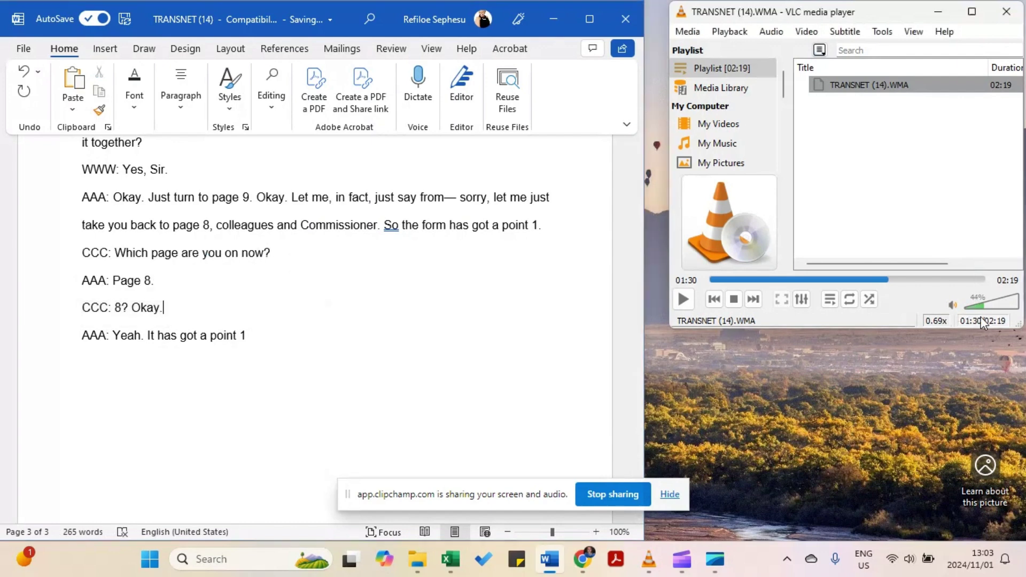
pyautogui.click(982, 321)
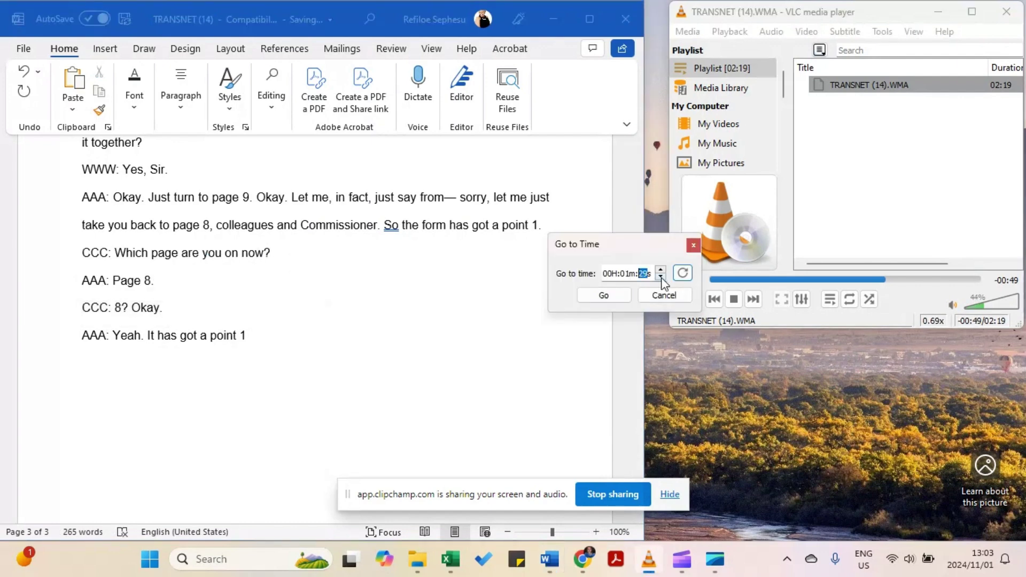
pyautogui.click(608, 295)
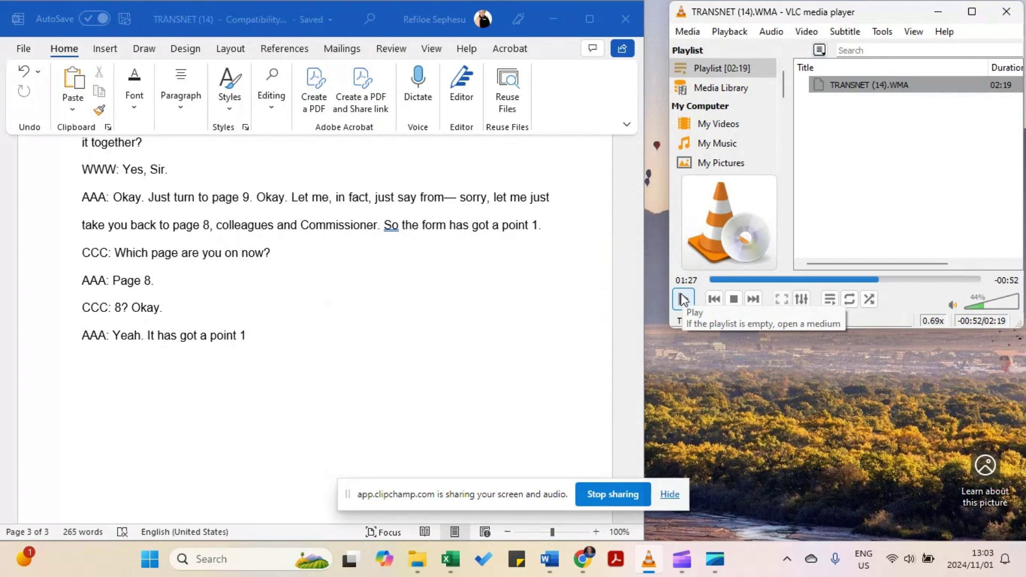
pyautogui.hotkey('ctrl', 't')
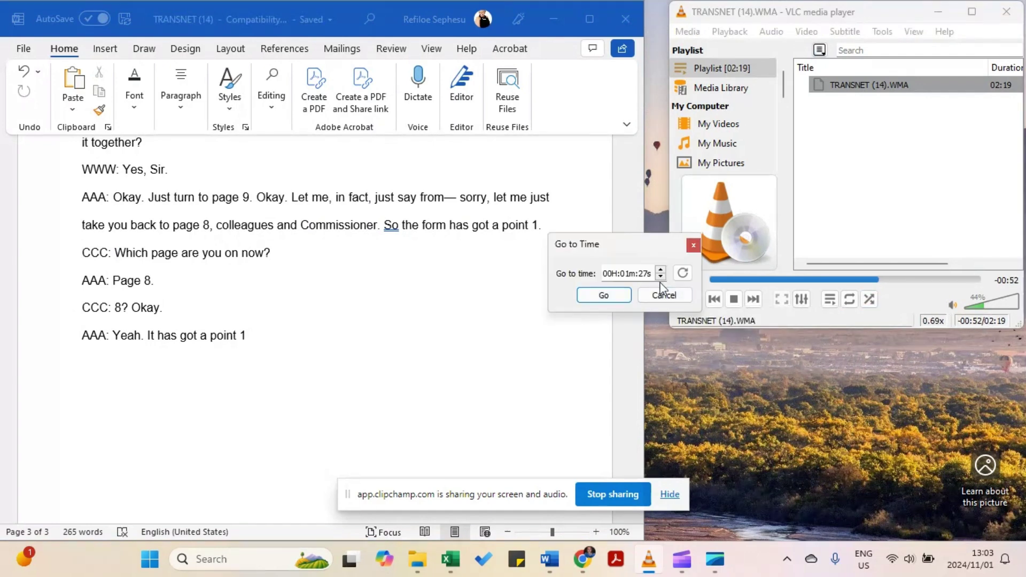
pyautogui.click(611, 296)
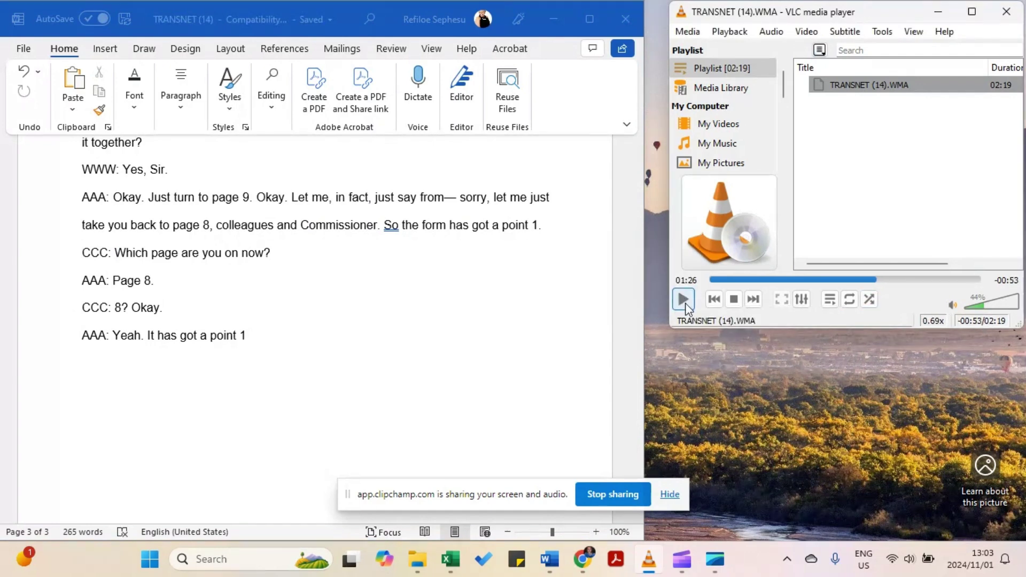
pyautogui.click(248, 337)
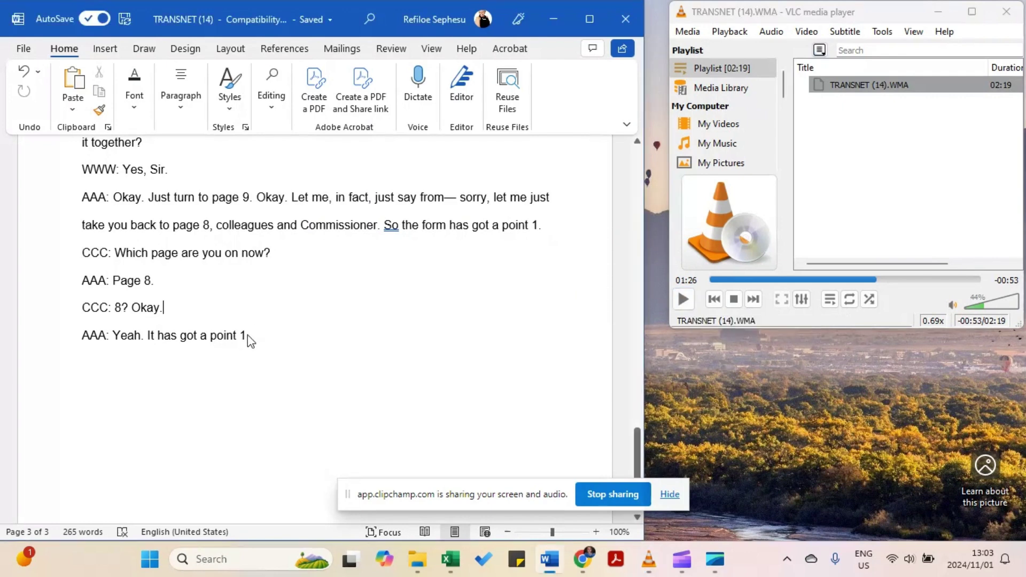
pyautogui.click(248, 339)
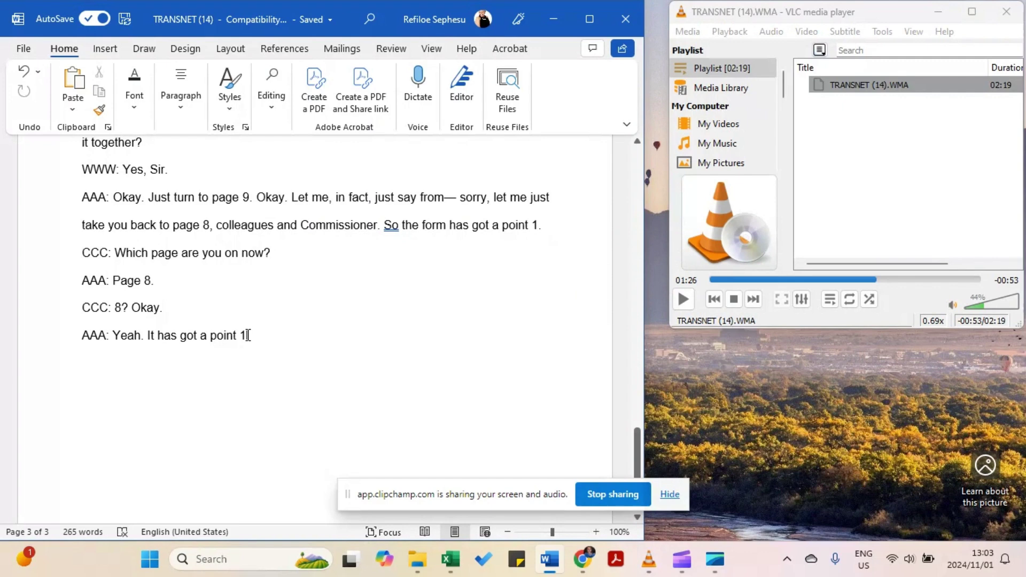
# Play the recording from 1:26 to 1:32 and complete the last AAA line with "— number 1, 2, 3, up to 5.".
pyautogui.click(684, 300)
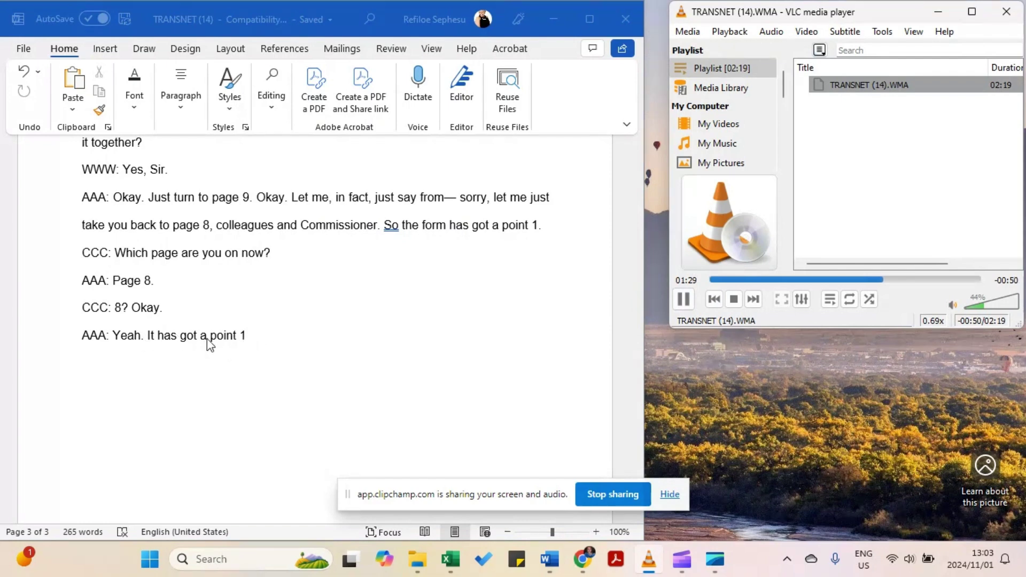
pyautogui.click(248, 338)
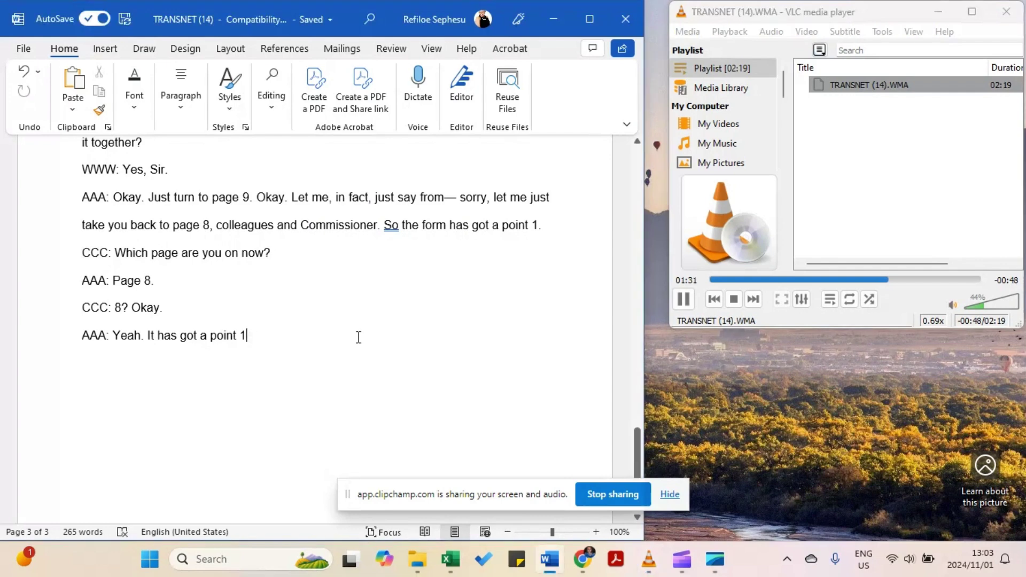
pyautogui.hotkey('alt', 'Tab')
pyautogui.press('space')
pyautogui.click(245, 338)
pyautogui.write('-- n')
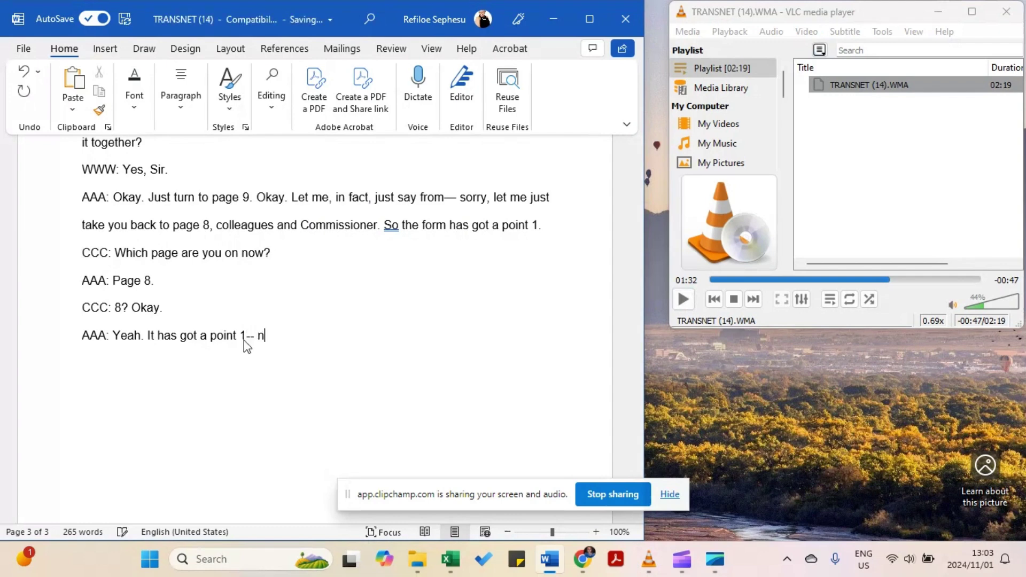
pyautogui.write('umber 1, 2, 3, up to 5.')
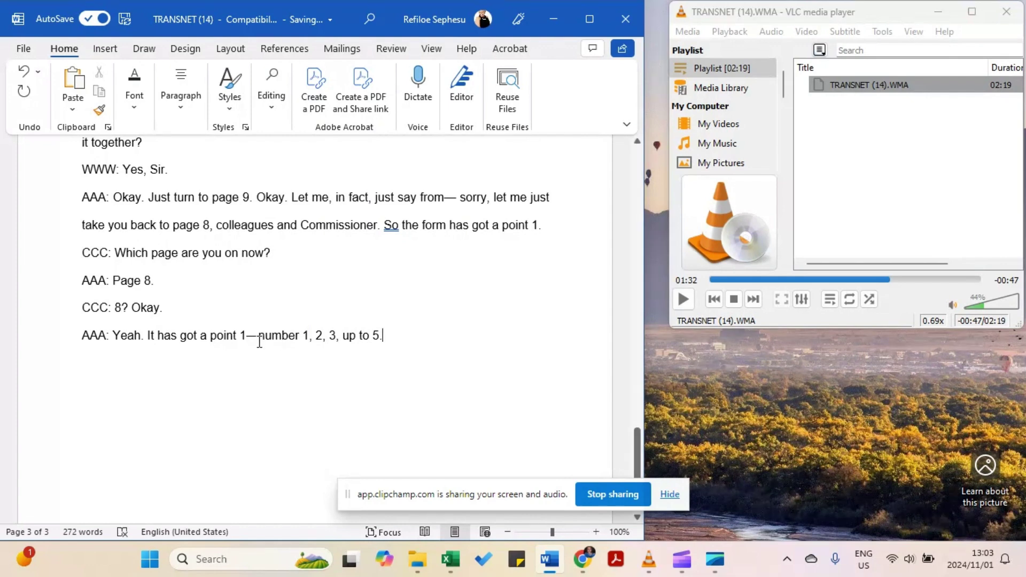
pyautogui.click(257, 343)
pyautogui.click(394, 337)
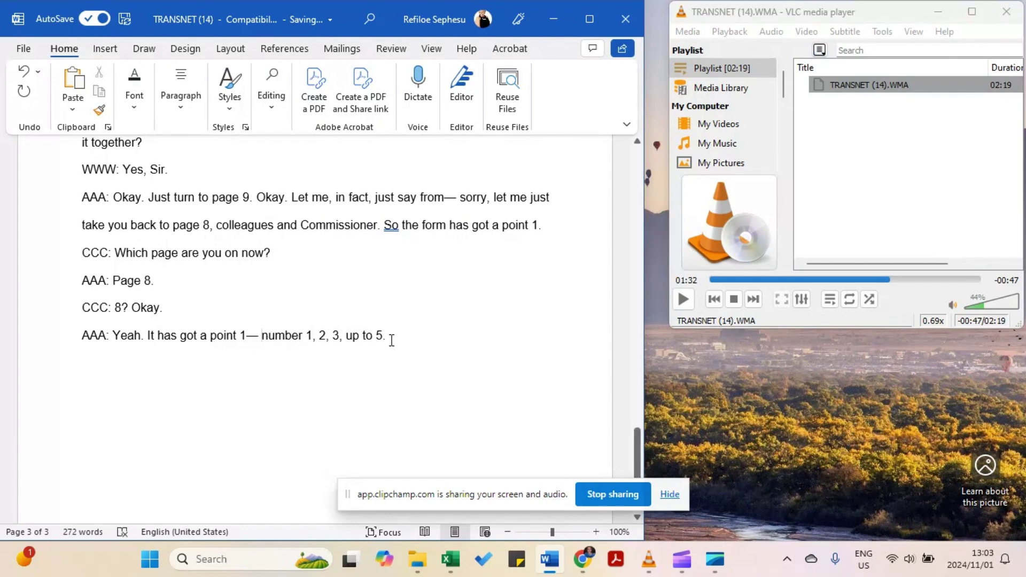
# Delete the space before "2" in the last AAA line and put it back.
pyautogui.click(319, 336)
pyautogui.press('BackSpace')
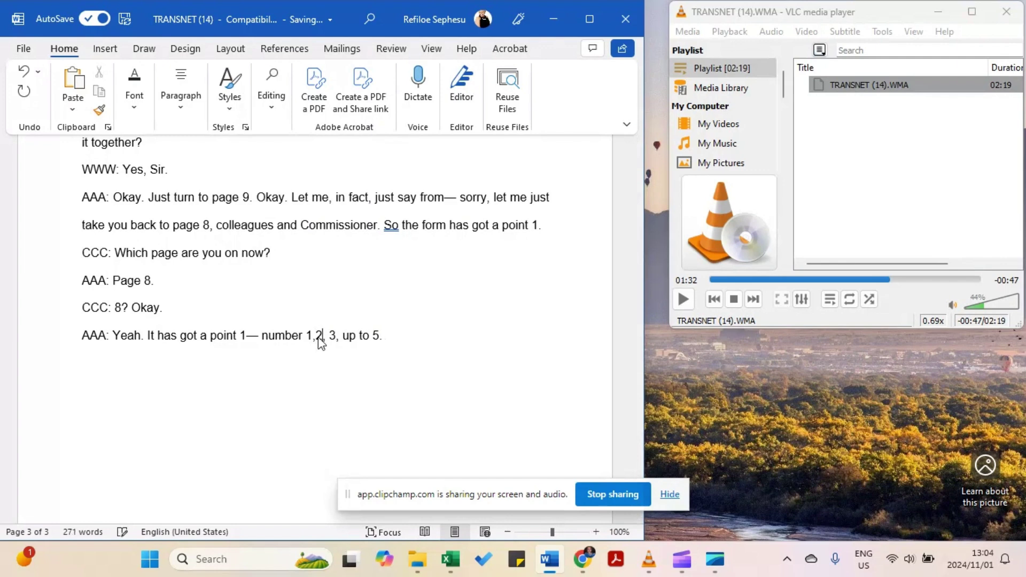
pyautogui.press('BackSpace')
pyautogui.press('Left')
pyautogui.press('Left')
pyautogui.press('Left')
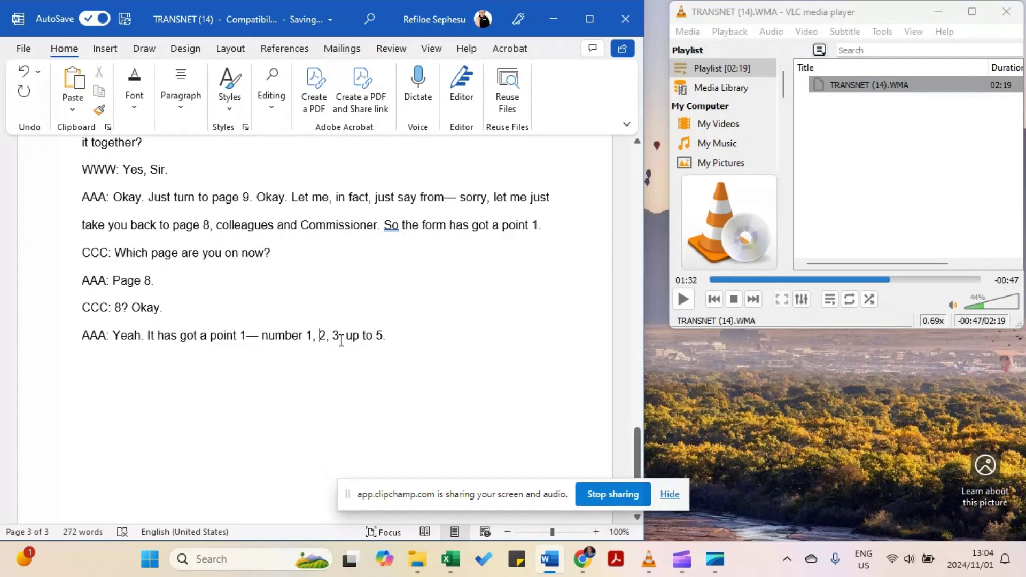
# Highlight "up to 5" in the last AAA line, then delete the comma after "3" and reinsert it.
pyautogui.moveTo(346, 342); pyautogui.dragTo(340, 342)
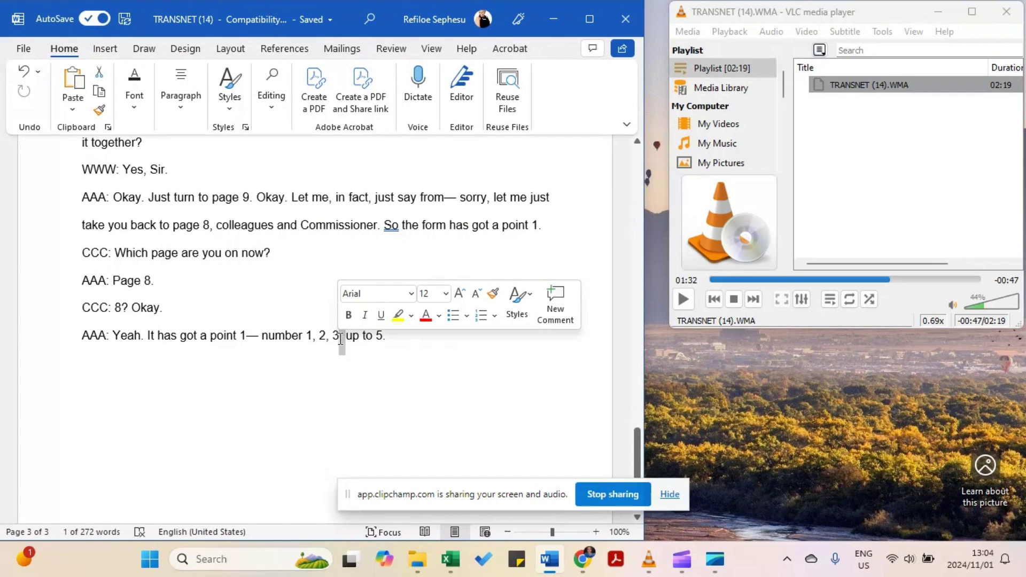
pyautogui.moveTo(346, 339); pyautogui.dragTo(382, 340)
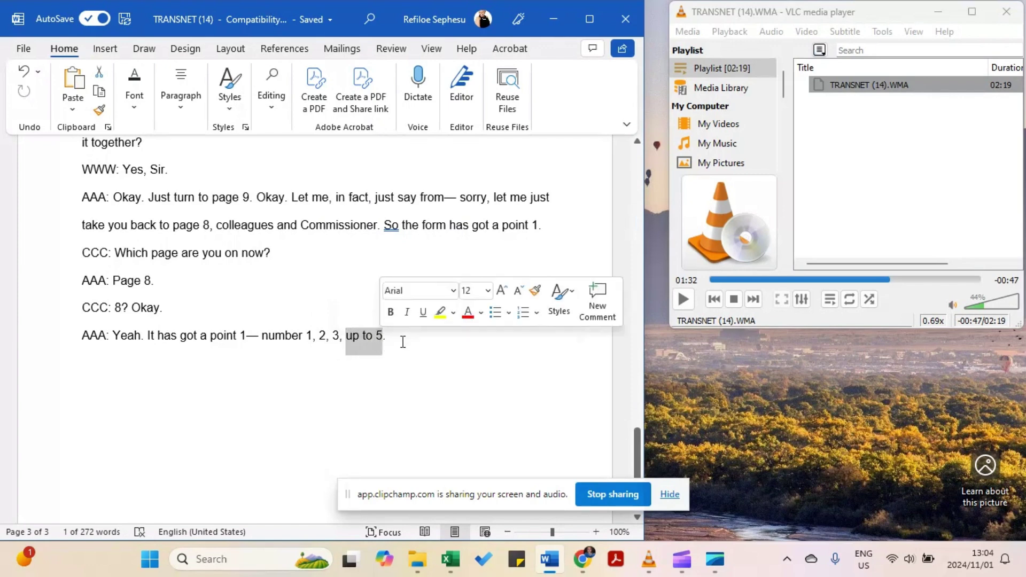
pyautogui.click(386, 337)
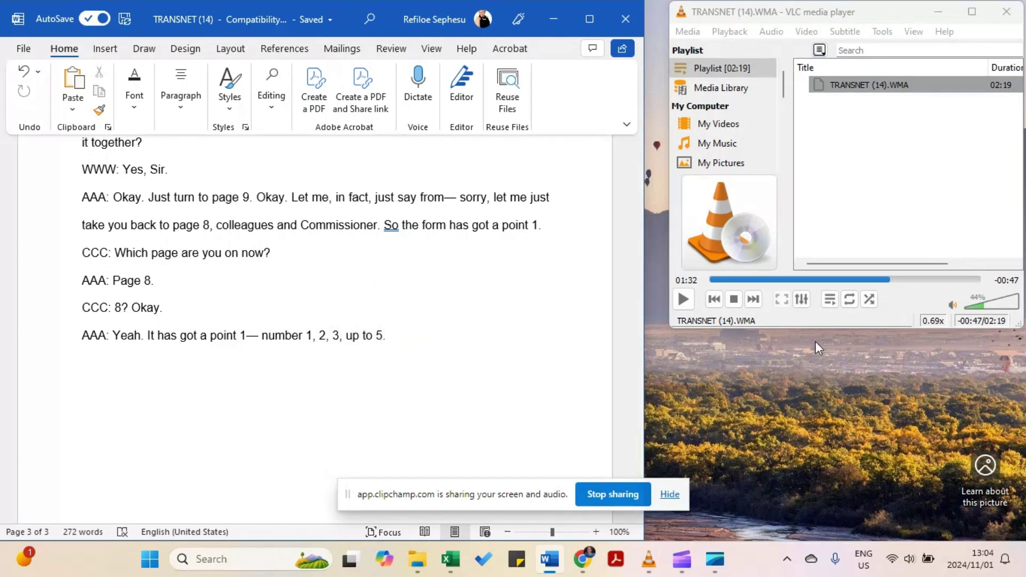
pyautogui.click(342, 336)
pyautogui.press('BackSpace')
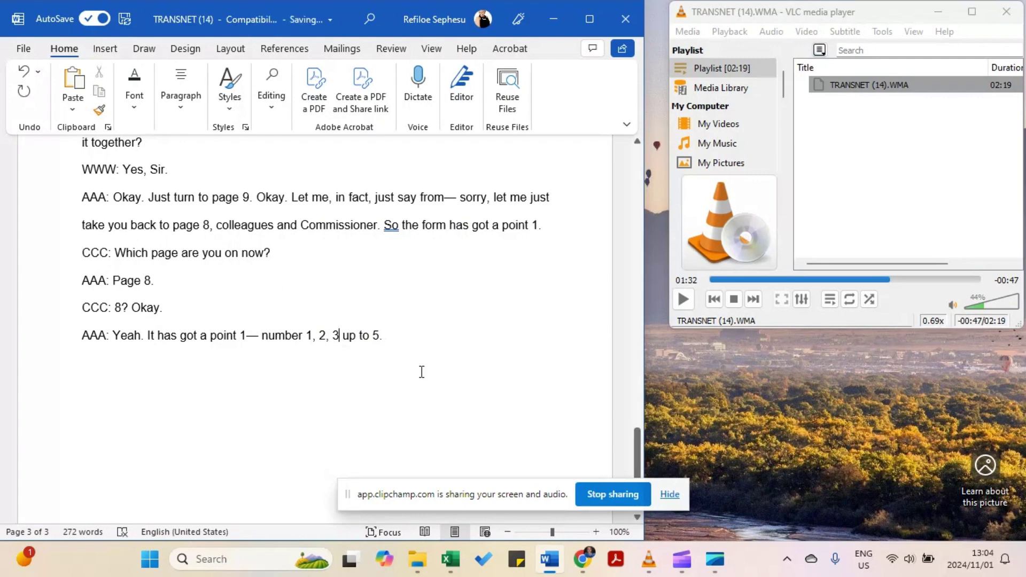
pyautogui.write(',')
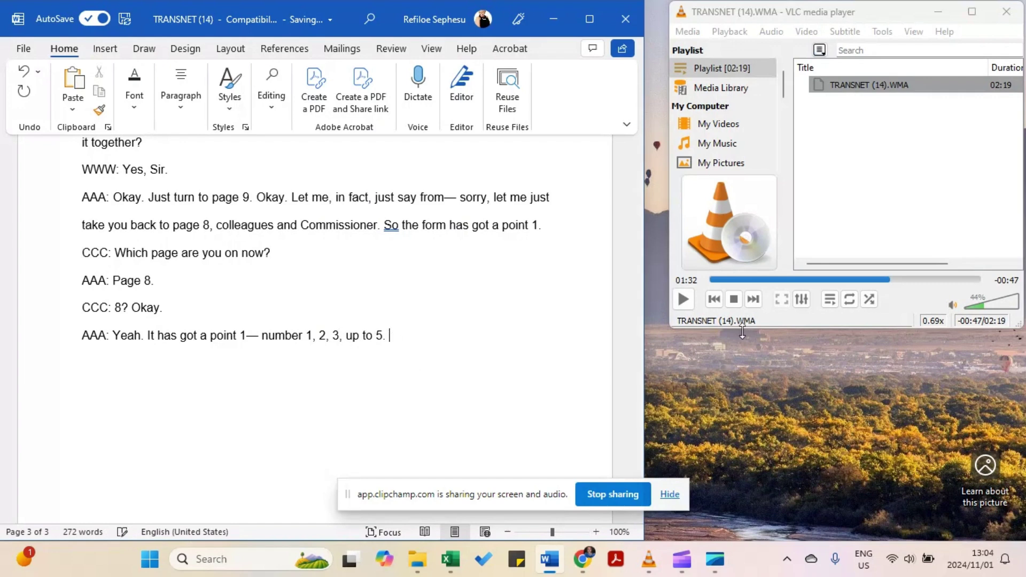
# Rewind the recording by a few seconds and replay it, pausing at 1:34.
pyautogui.doubleClick(989, 321)
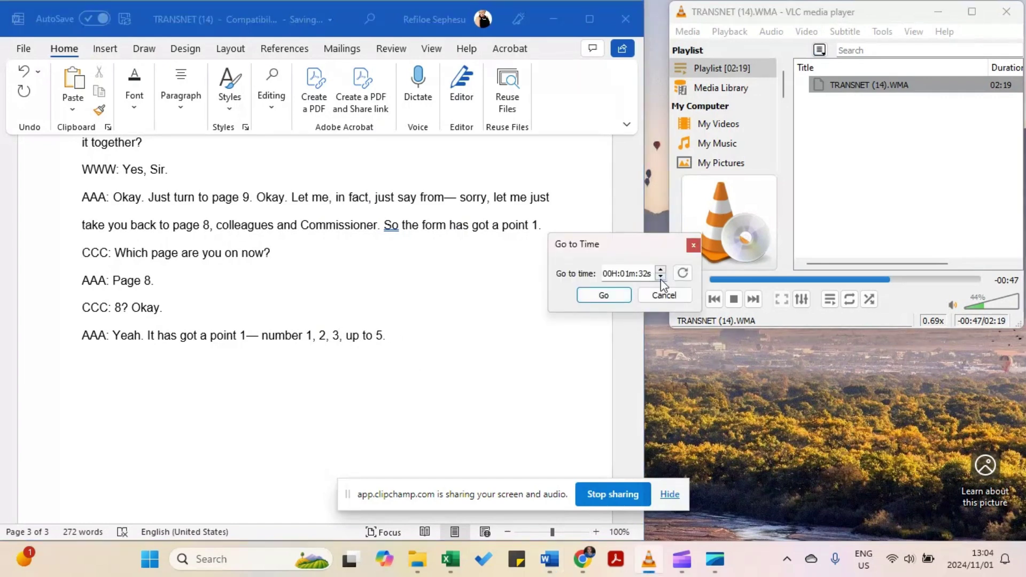
pyautogui.click(616, 293)
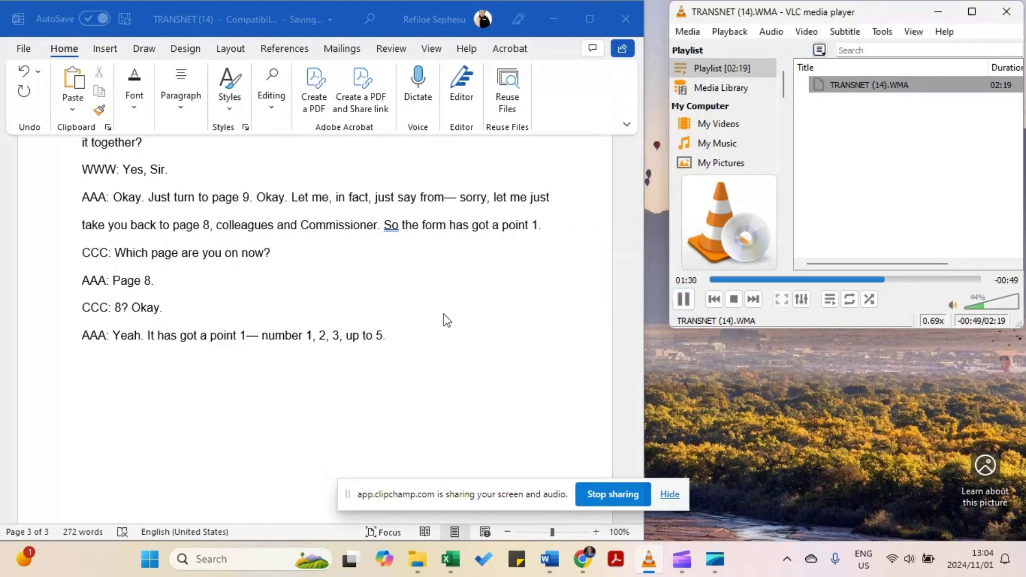
pyautogui.click(393, 338)
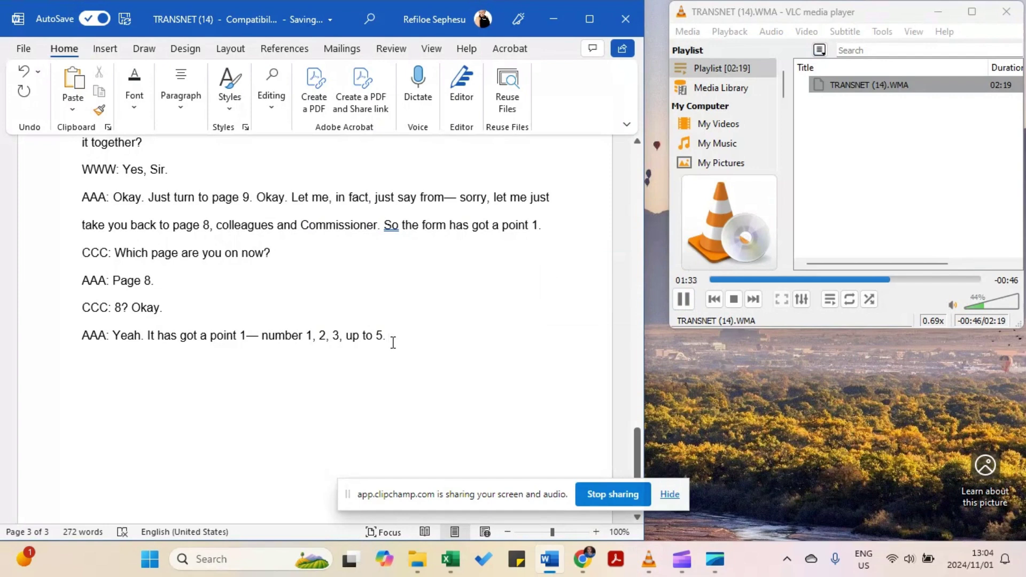
pyautogui.click(684, 300)
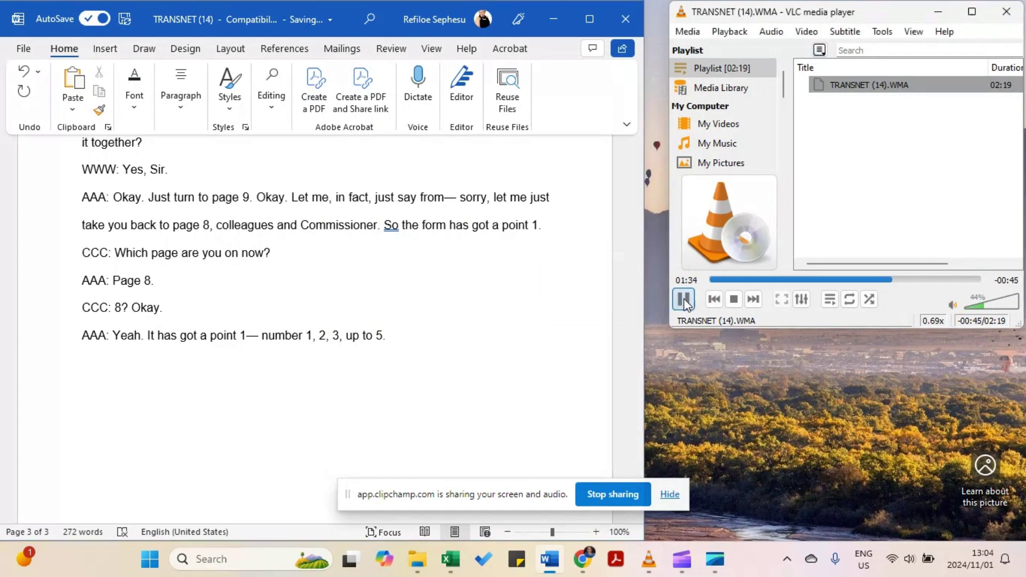
# Transcribe the next two speaker turns on new lines as "BBB: At the bottom?" and "AAA: Yeah.".
pyautogui.click(386, 339)
pyautogui.press('Return')
pyautogui.write('BBB')
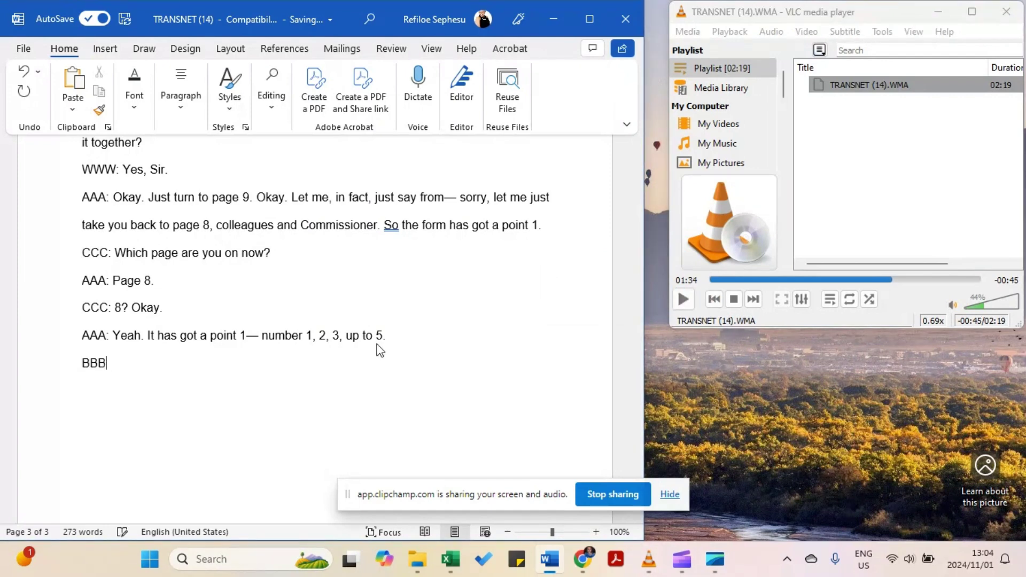
pyautogui.write(': At the bottom?')
pyautogui.press('Return')
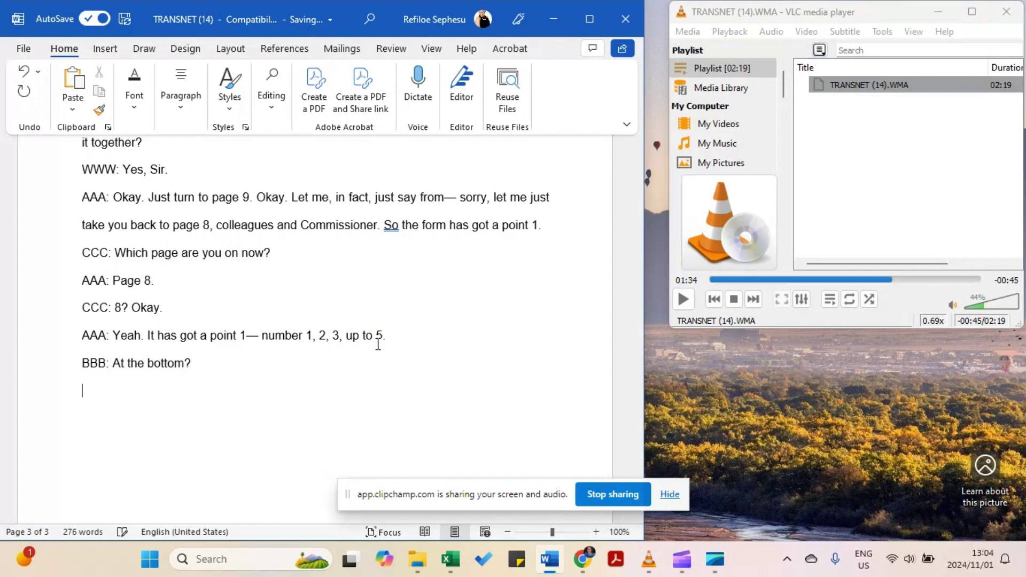
pyautogui.write('AAA: Yeah.')
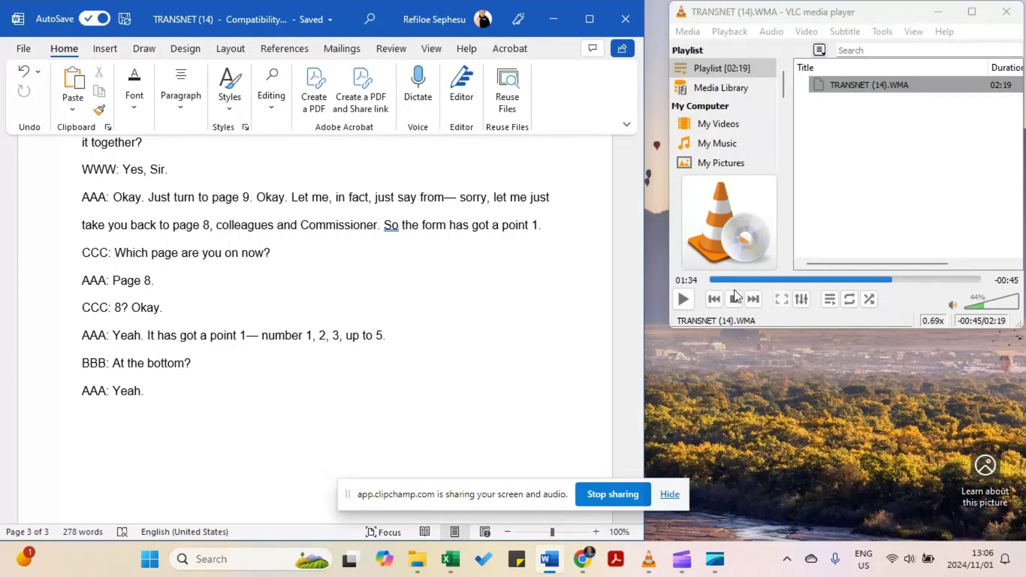
# Rewind the recording to 1:31, replay it up to 1:36, and place the cursor after "AAA: Yeah.".
pyautogui.doubleClick(985, 322)
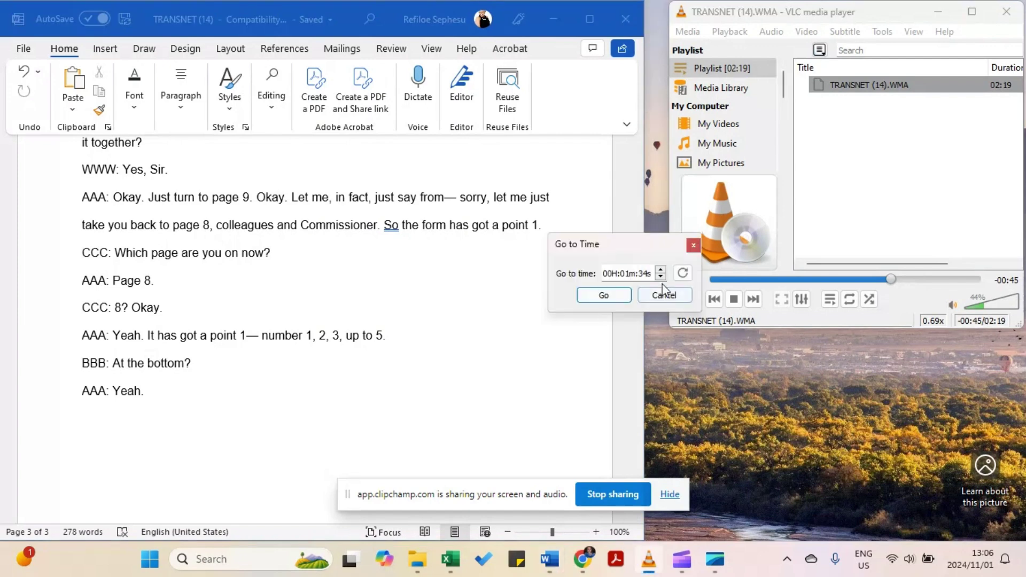
pyautogui.click(661, 277)
pyautogui.click(662, 277)
pyautogui.click(661, 277)
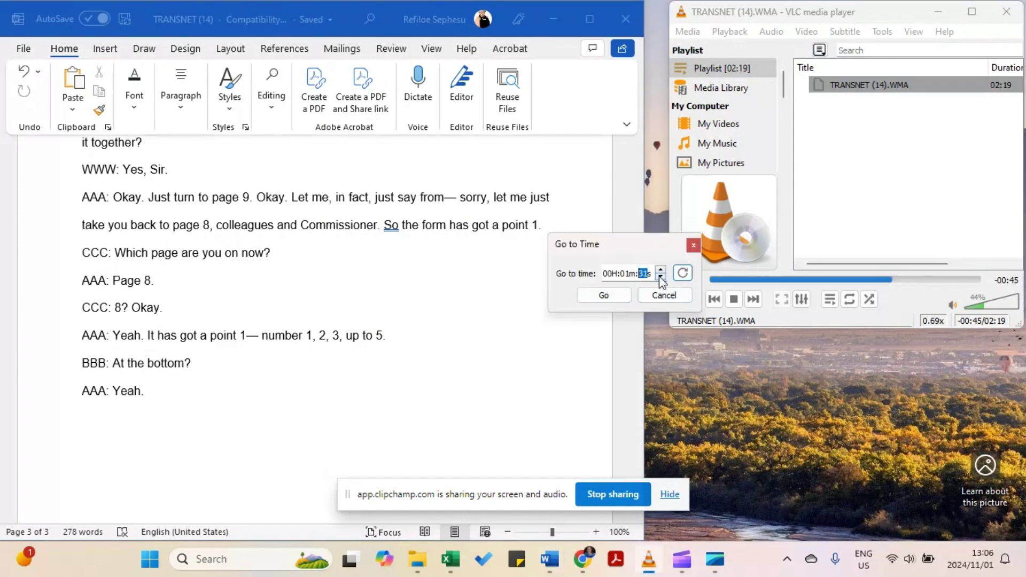
pyautogui.click(593, 294)
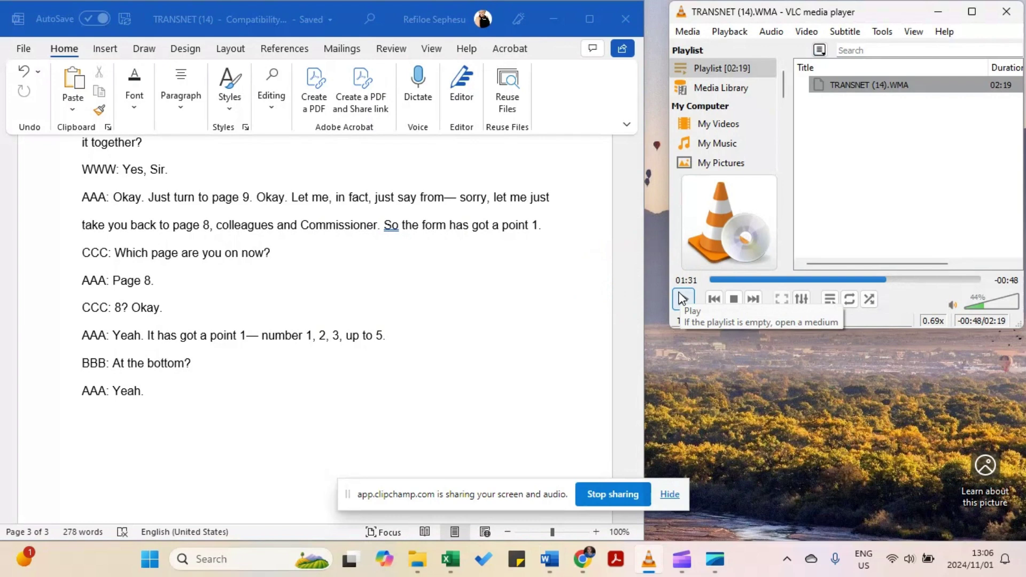
pyautogui.click(682, 298)
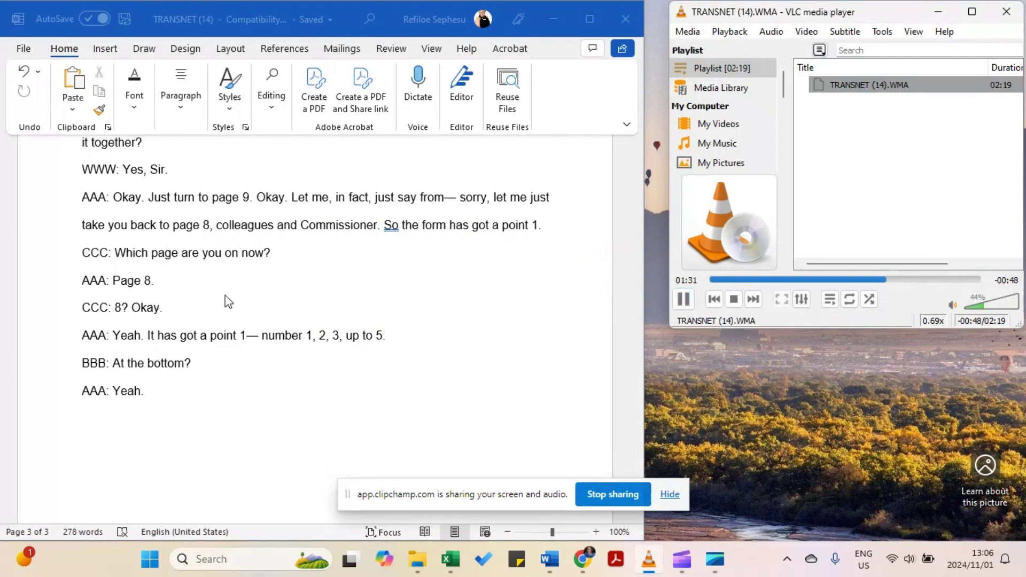
pyautogui.click(191, 407)
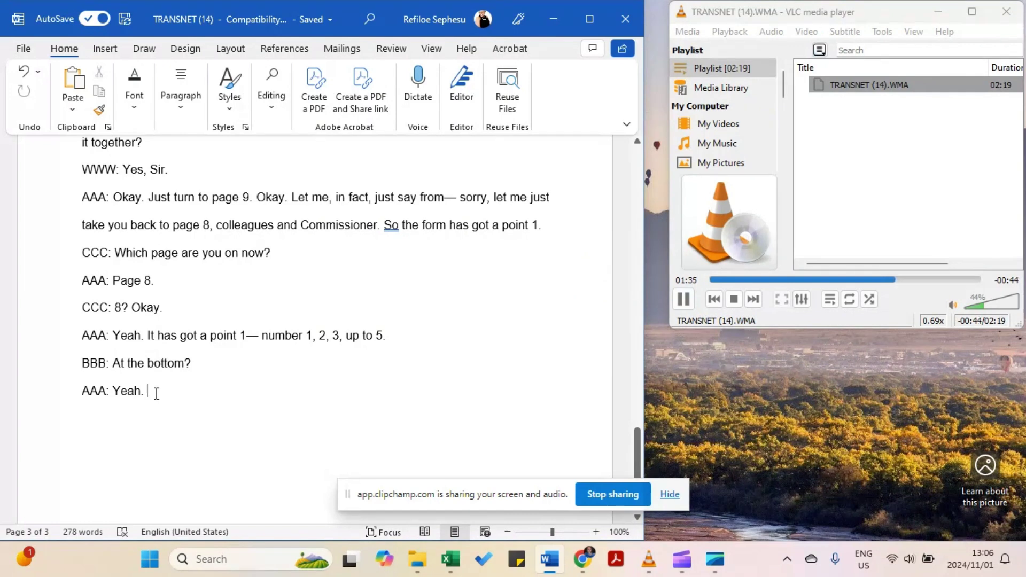
pyautogui.click(684, 299)
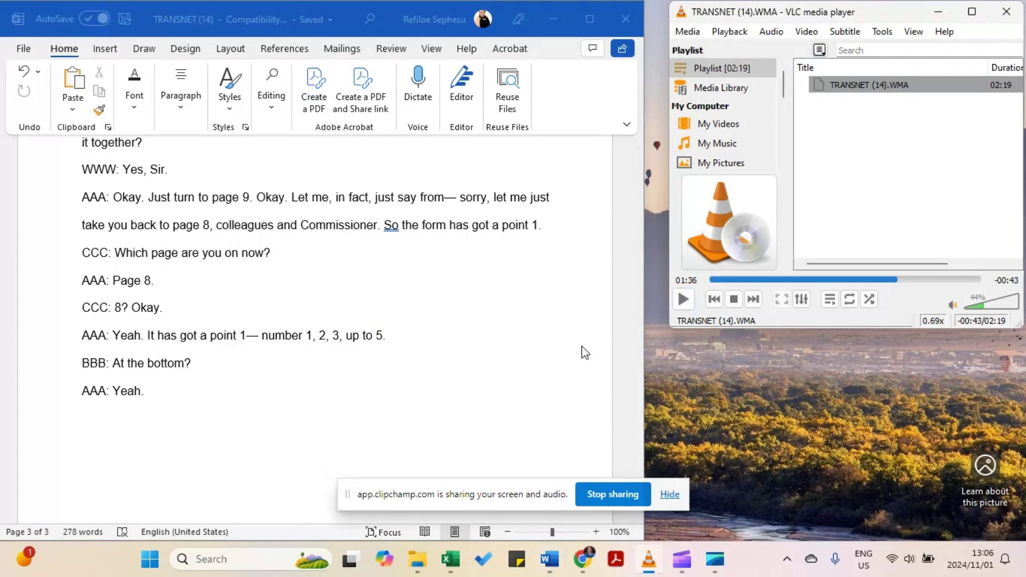
pyautogui.click(148, 395)
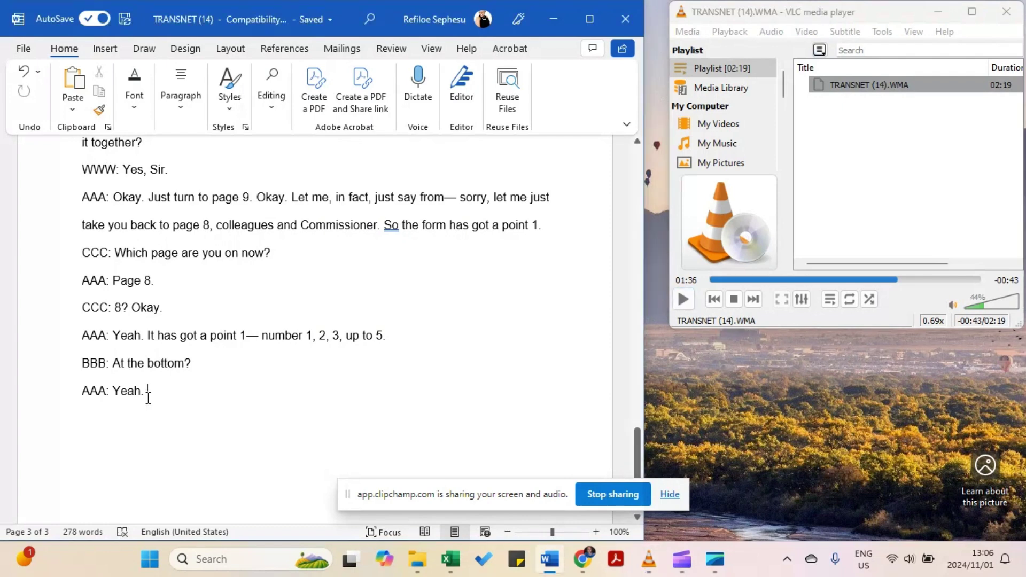
# Rewind the recording to 1:30 and listen again, pausing at 1:35.
pyautogui.doubleClick(983, 321)
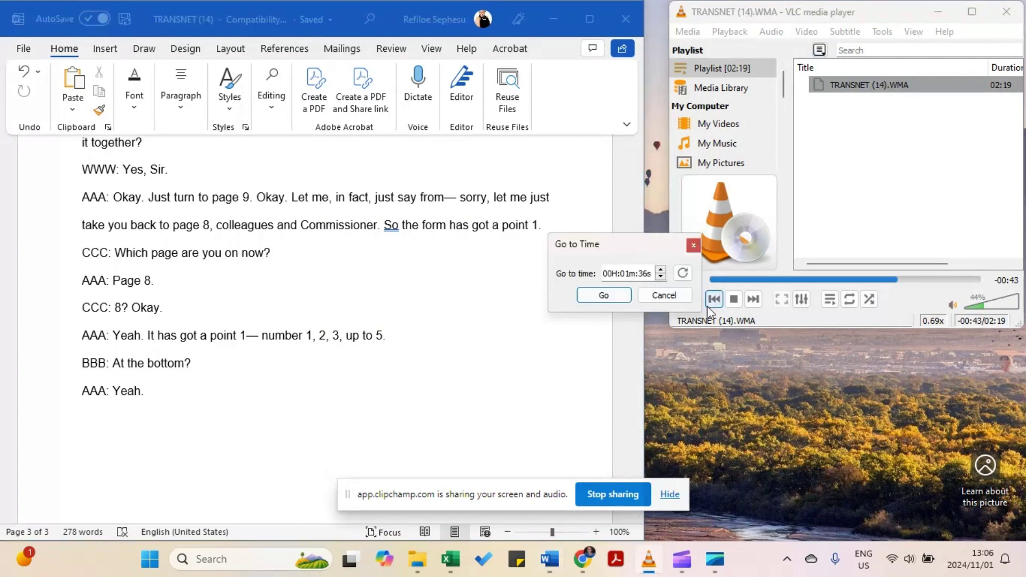
pyautogui.click(661, 277)
pyautogui.click(661, 277)
pyautogui.click(661, 277)
pyautogui.click(661, 276)
pyautogui.click(661, 276)
pyautogui.click(604, 295)
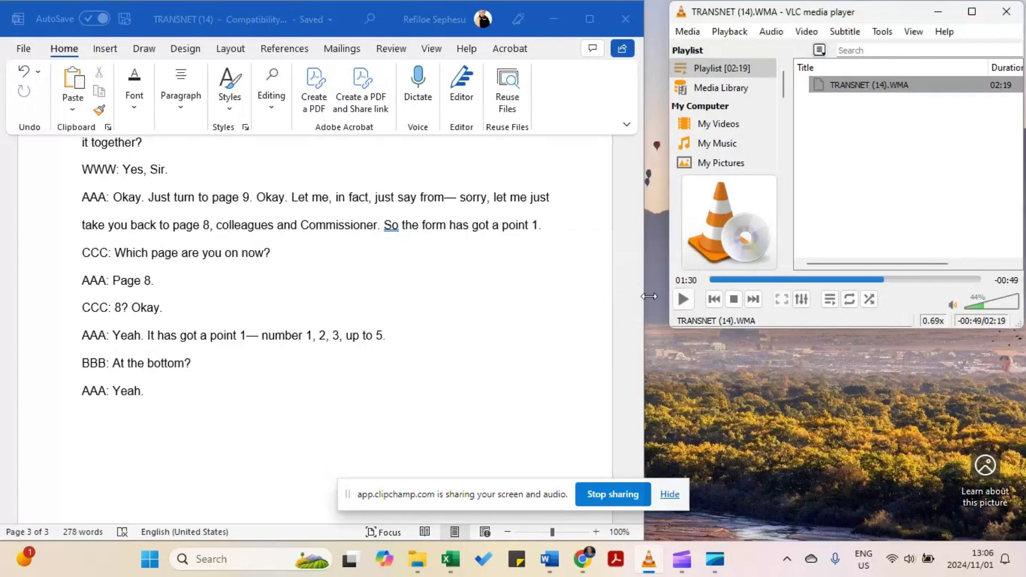
pyautogui.click(683, 299)
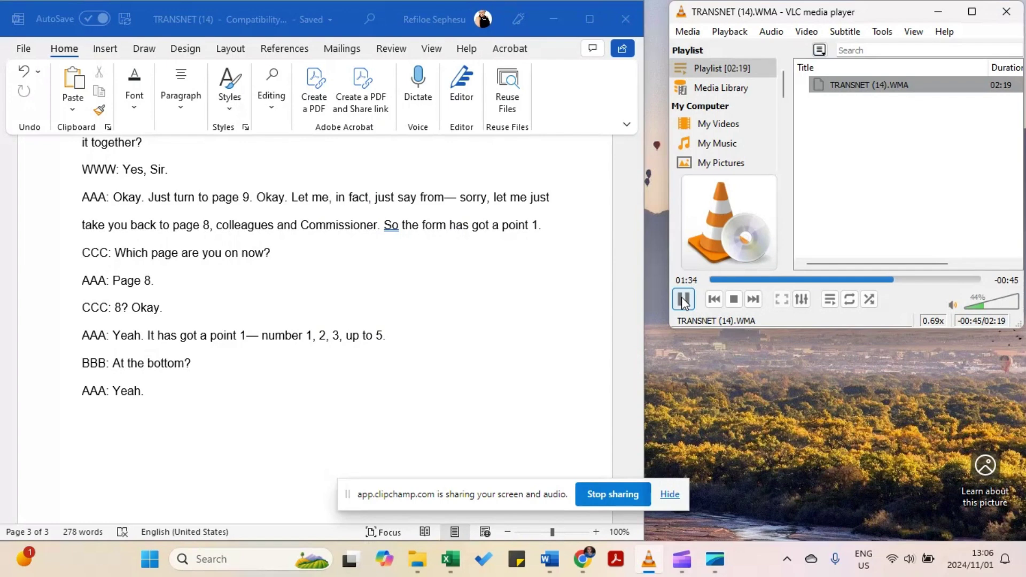
pyautogui.click(683, 299)
# Start a new speaker turn below "AAA: Yeah." with "CCC: Yeah,".
pyautogui.click(146, 393)
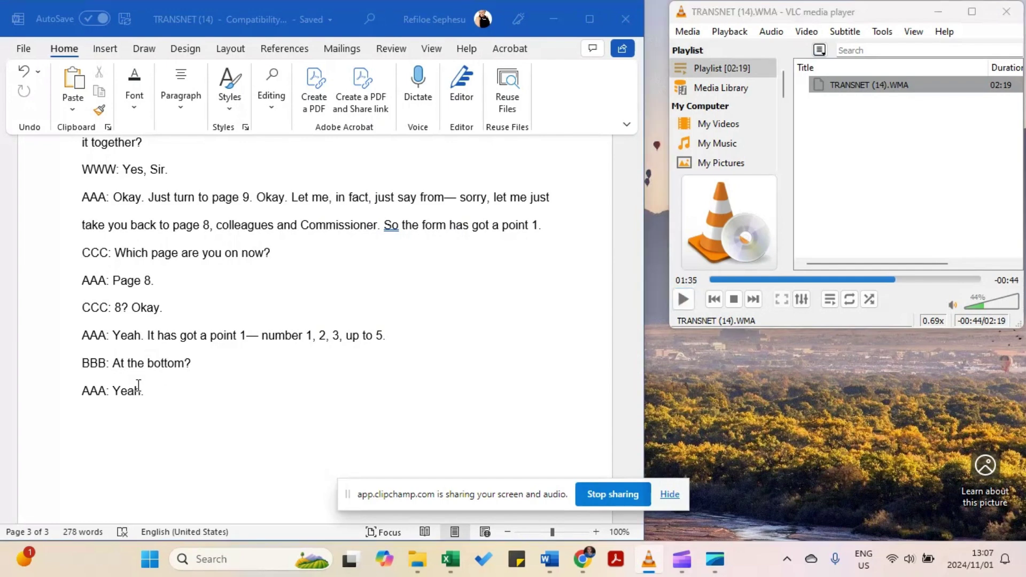
pyautogui.press('Return')
pyautogui.write('CCC: ')
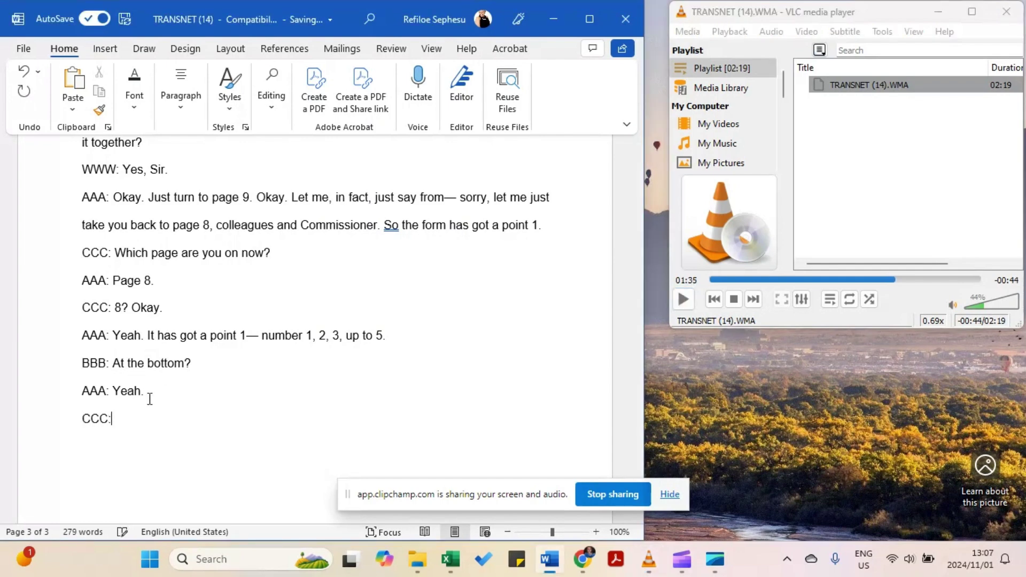
pyautogui.write('Yeah,')
# Replay the recording from 1:33 to 1:35, complete the CCC turn with "I can see that." and add "AAA: Yeah." below.
pyautogui.doubleClick(961, 319)
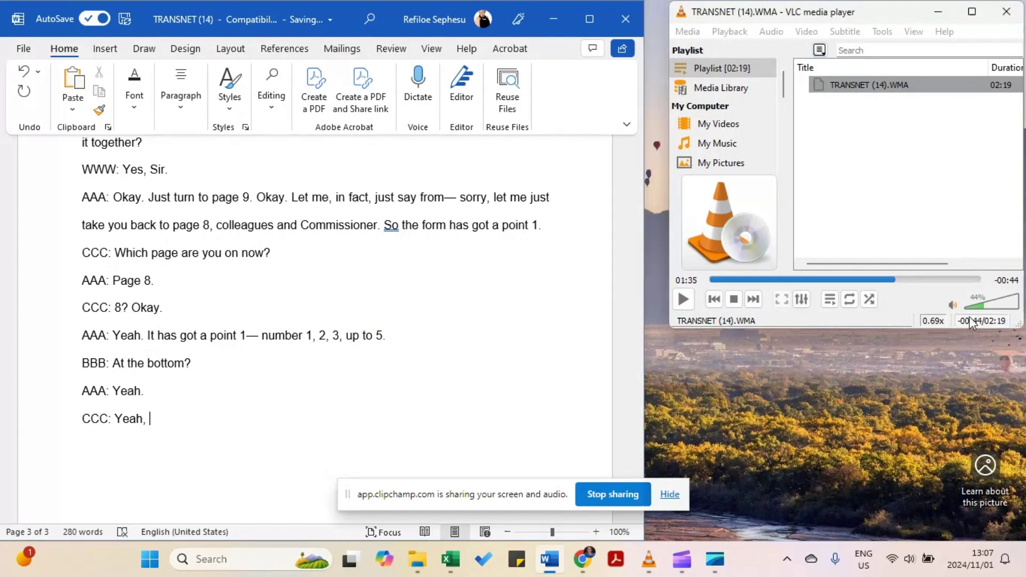
pyautogui.press('Return')
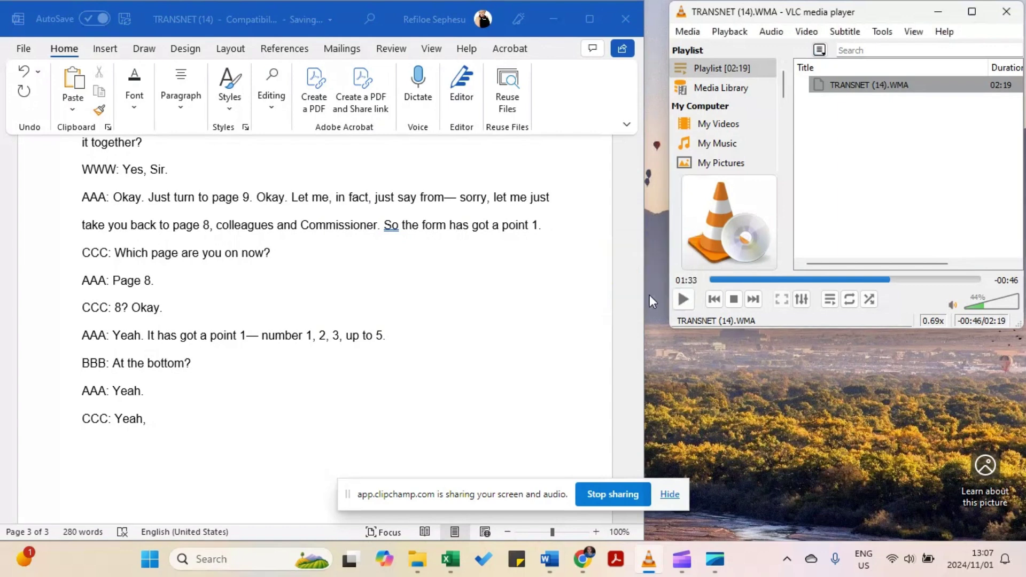
pyautogui.click(686, 298)
pyautogui.click(159, 422)
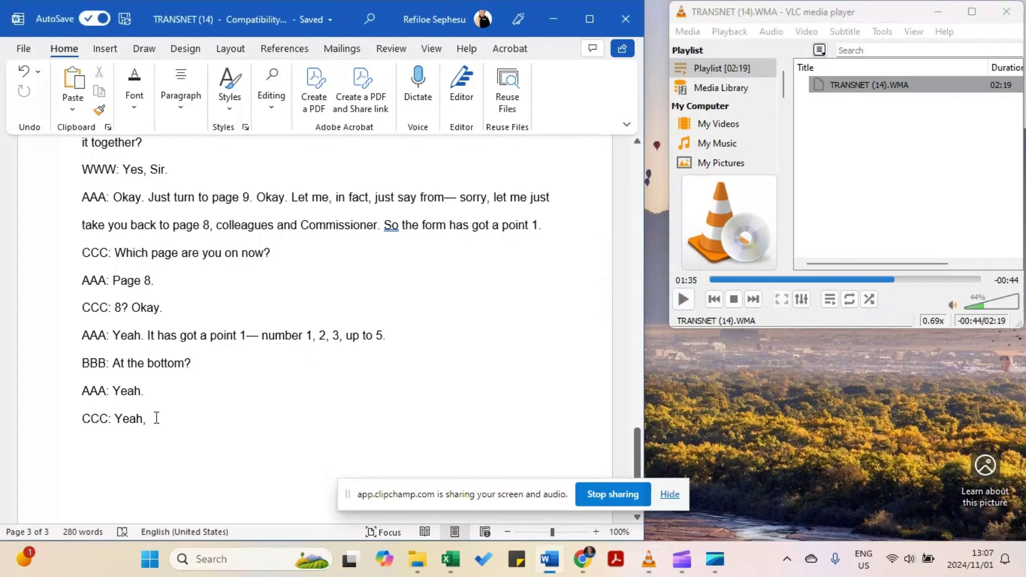
pyautogui.write('I can see t')
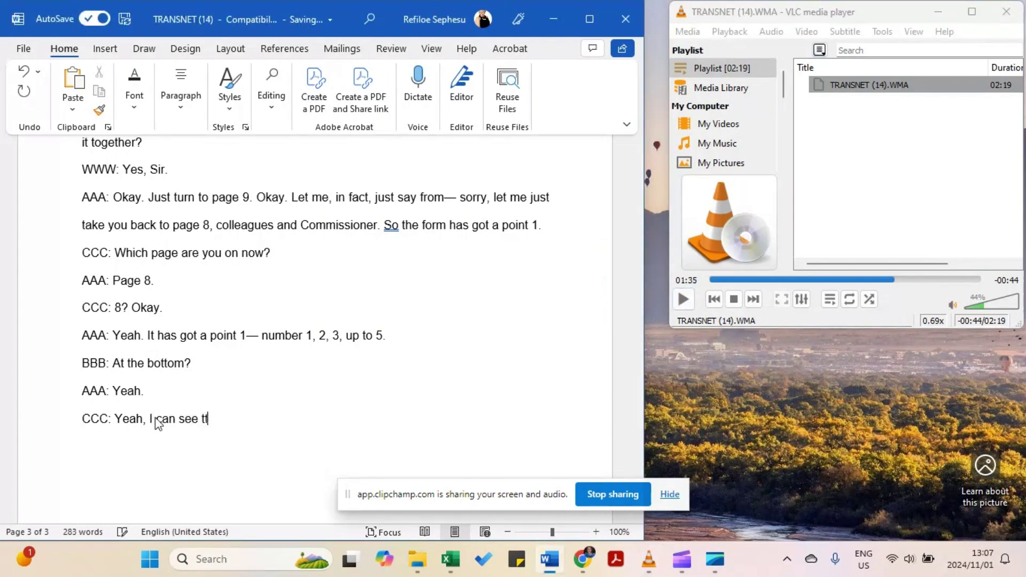
pyautogui.write('hat. AAA: Yeah.')
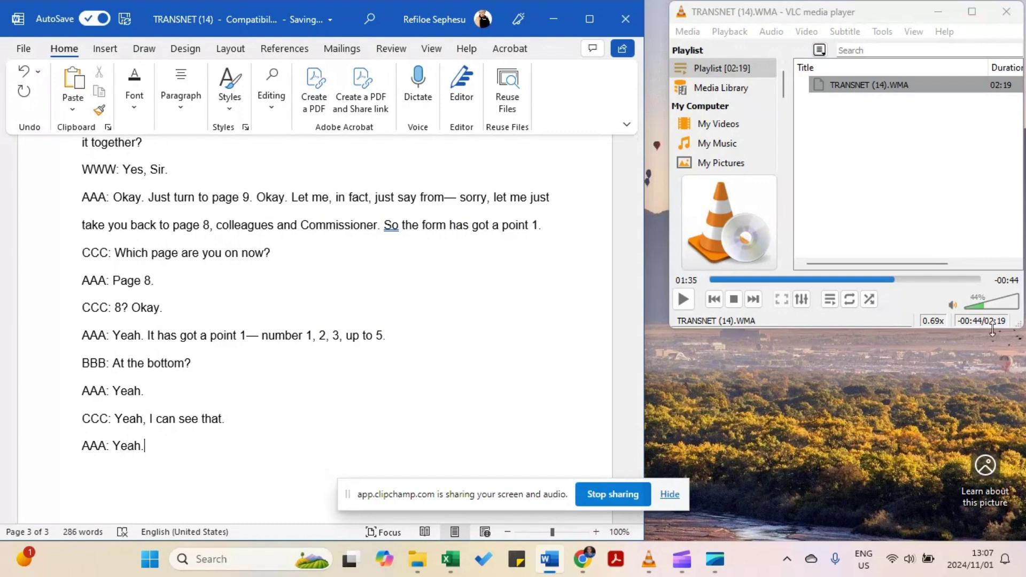
# Rewind the recording to 1:33, replay it up to 1:36, and place the cursor after the last "AAA: Yeah.".
pyautogui.click(980, 319)
pyautogui.doubleClick(979, 318)
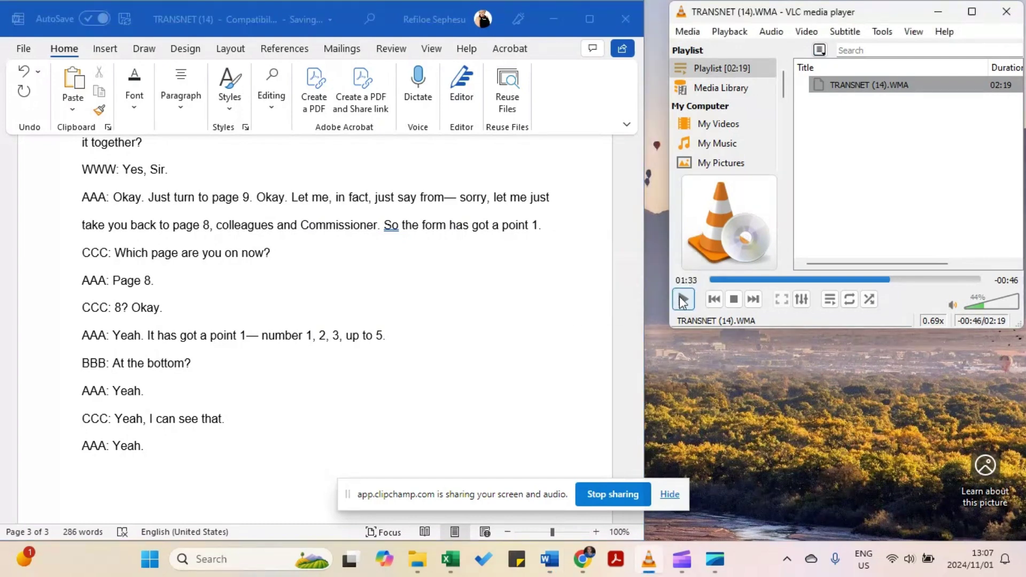
pyautogui.click(682, 300)
pyautogui.click(681, 298)
pyautogui.click(148, 459)
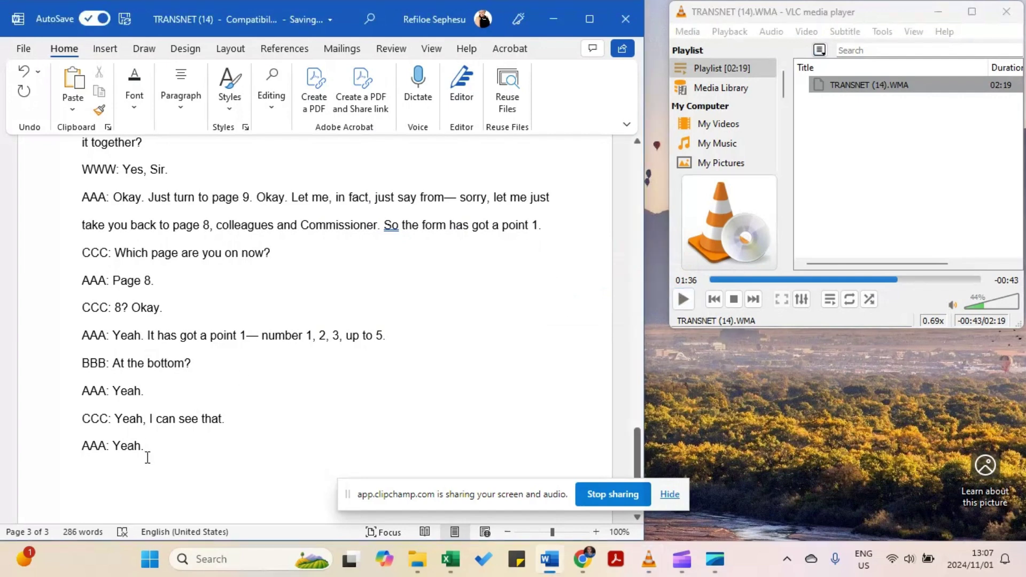
# Extend the last AAA turn so it reads "Yeah, on the 1st page.".
pyautogui.press('BackSpace')
pyautogui.write(', on ')
pyautogui.write('t')
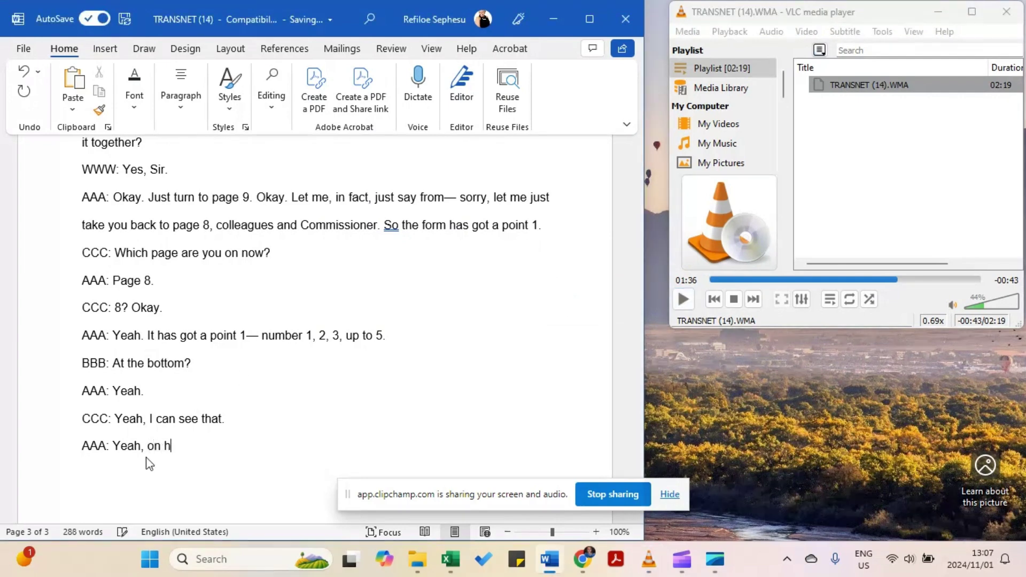
pyautogui.press('BackSpace')
pyautogui.write('the')
pyautogui.write(' firs')
pyautogui.press('BackSpace')
pyautogui.press('BackSpace')
pyautogui.press('BackSpace')
pyautogui.press('BackSpace')
pyautogui.press('BackSpace')
pyautogui.write('1st page.')
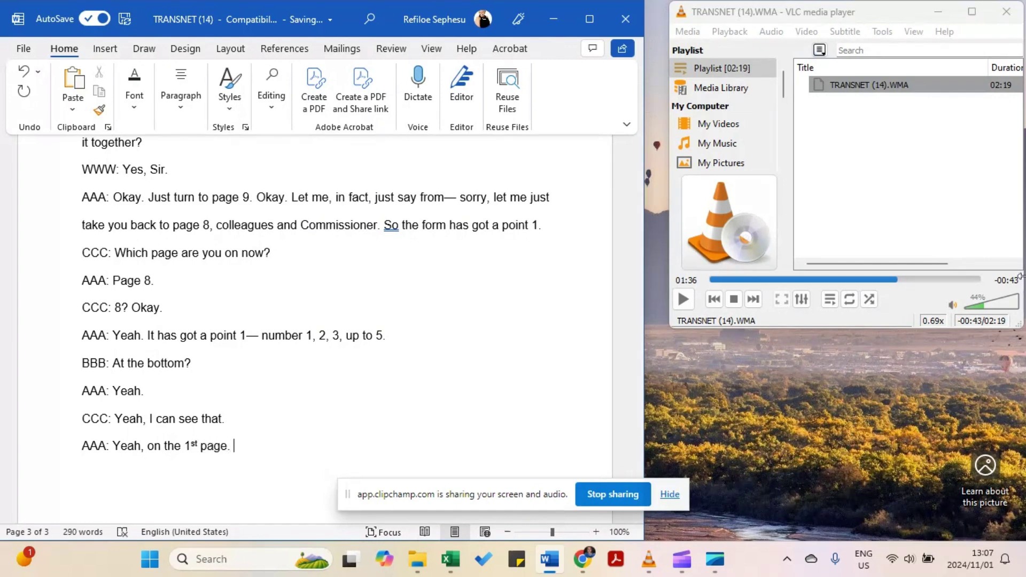
# Rewind the recording to 1:34, start playback, and place the cursor after "on the 1st page.".
pyautogui.doubleClick(687, 280)
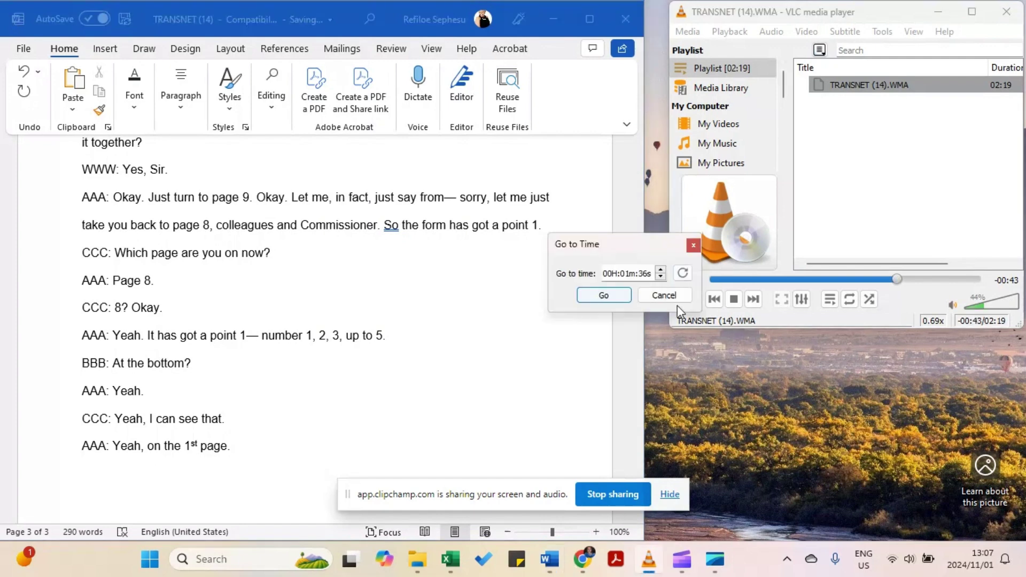
pyautogui.click(660, 277)
pyautogui.click(660, 277)
pyautogui.click(603, 295)
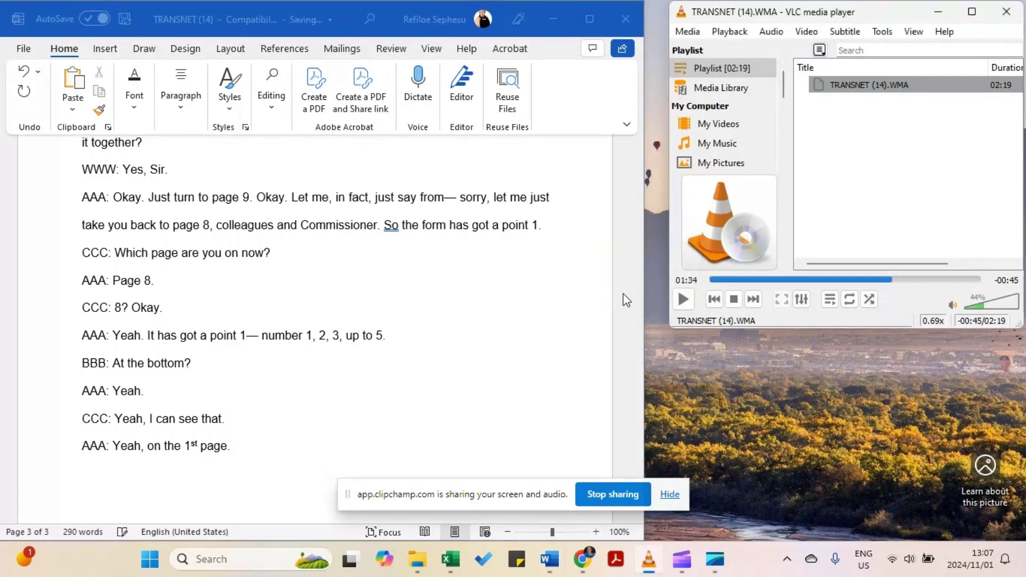
pyautogui.click(688, 301)
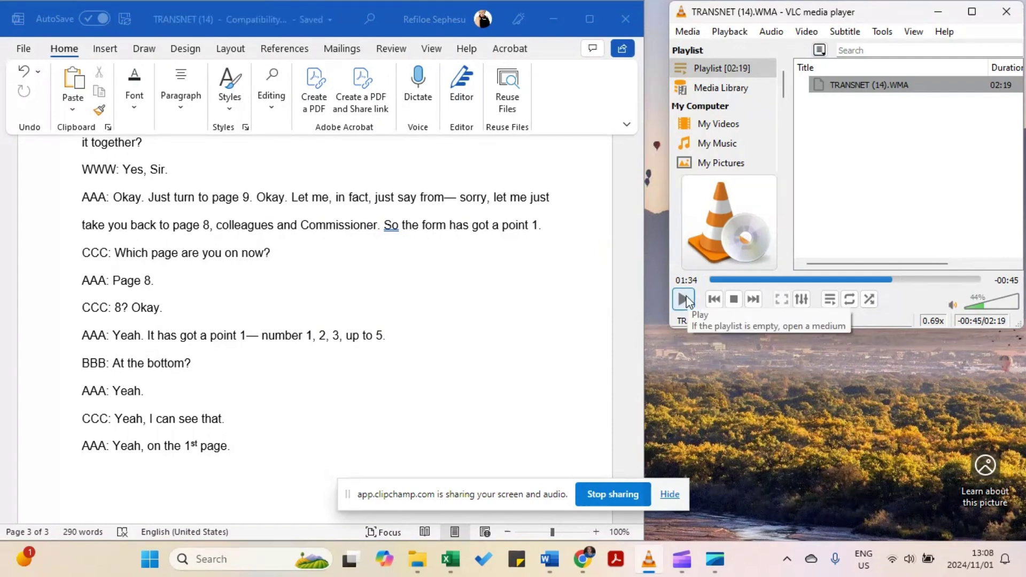
pyautogui.click(241, 449)
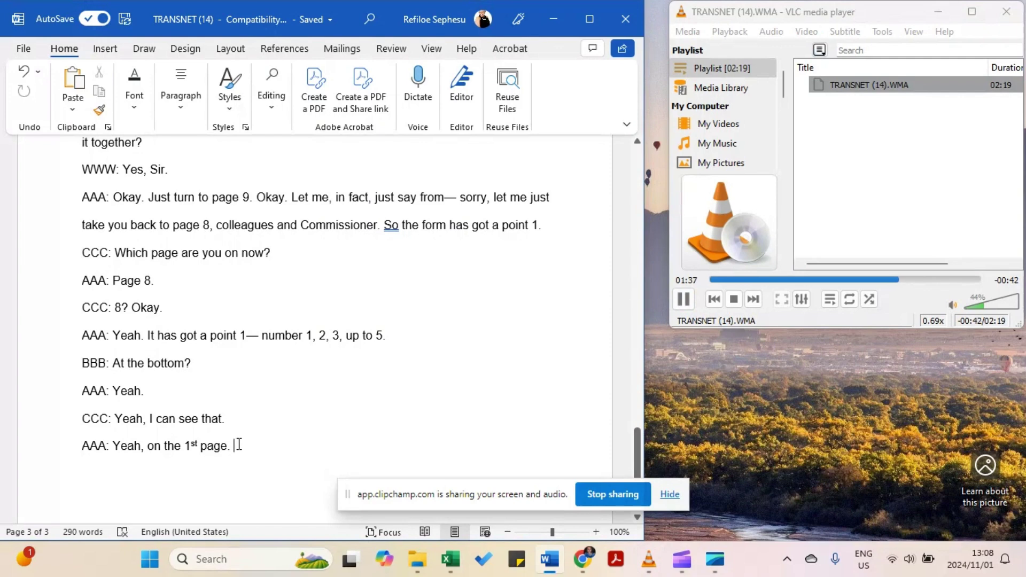
# Continue the AAA turn with "And then you turn over to page 9 up to", pausing the recording at 1:41.
pyautogui.write('N')
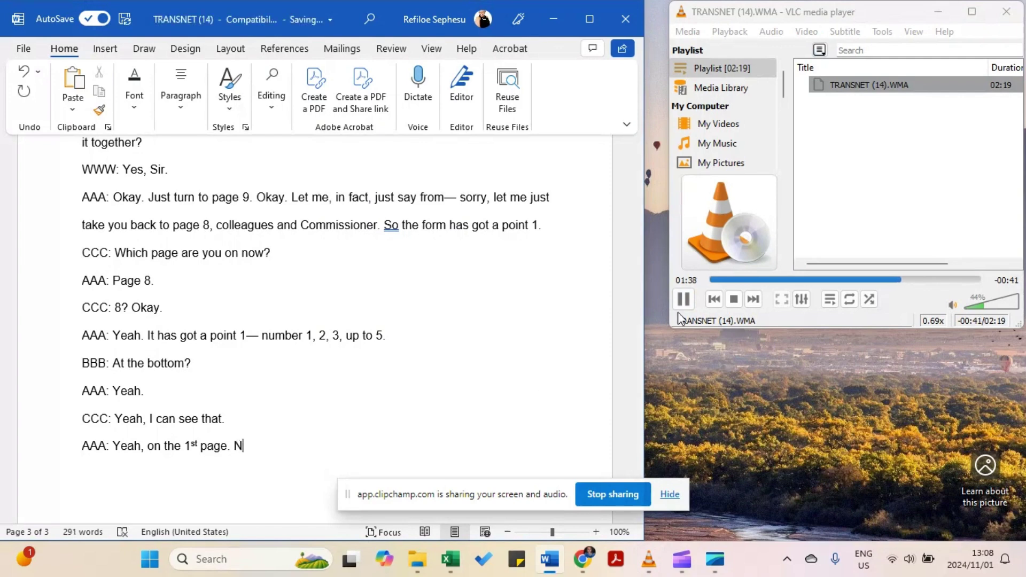
pyautogui.press('BackSpace')
pyautogui.write('And then you tu')
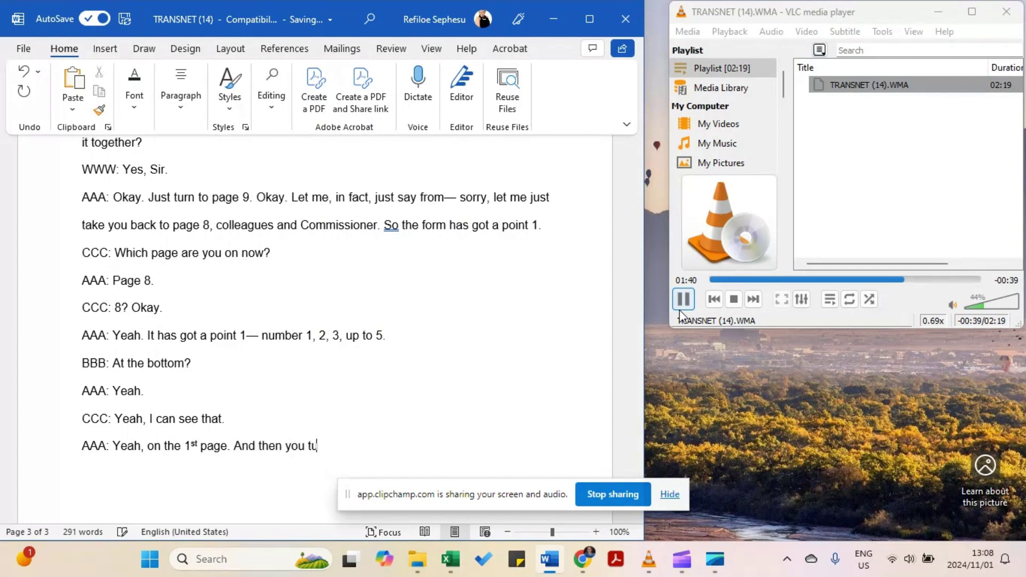
pyautogui.write('rn o')
pyautogui.click(675, 308)
pyautogui.click(381, 441)
pyautogui.write('ver t')
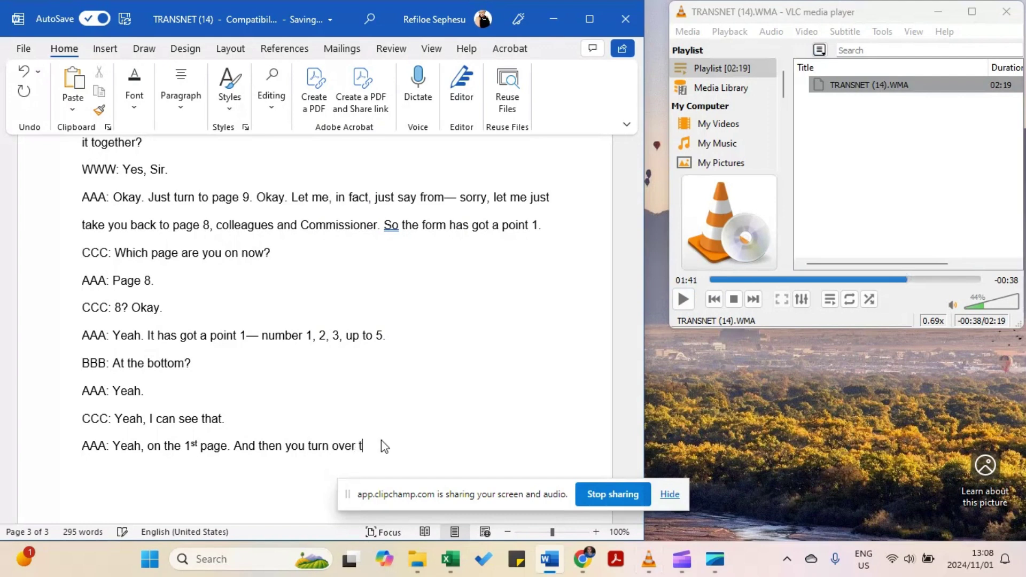
pyautogui.write('o page 9 up to')
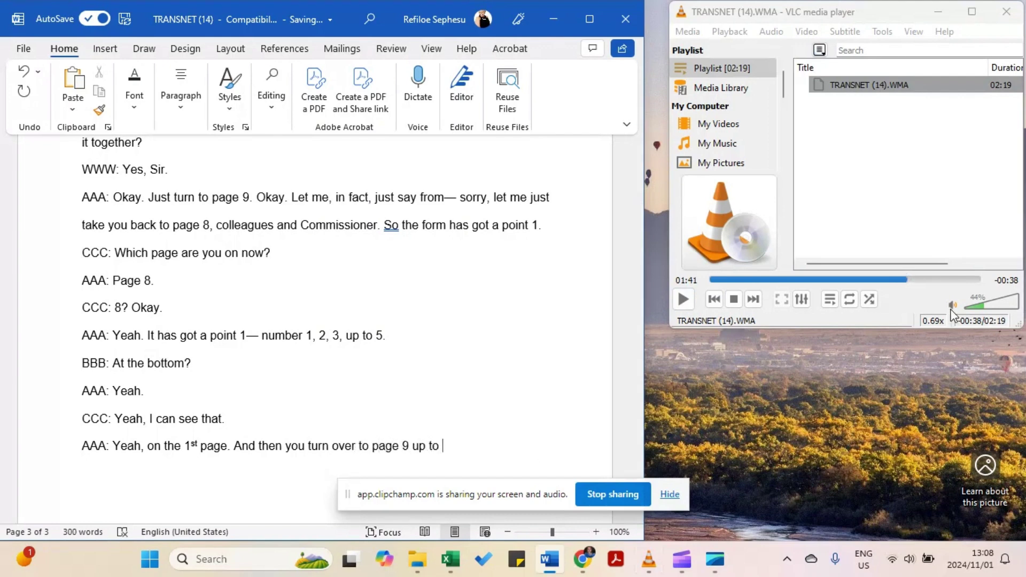
# Replay the recording up to 1:43 and finish the AAA sentence with "point 19.".
pyautogui.doubleClick(968, 321)
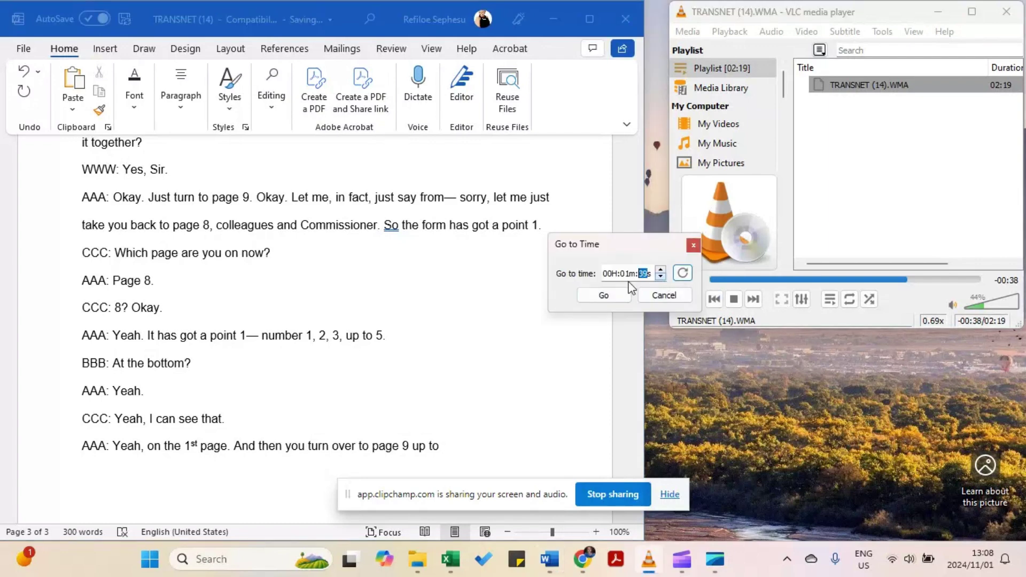
pyautogui.click(645, 296)
pyautogui.click(681, 298)
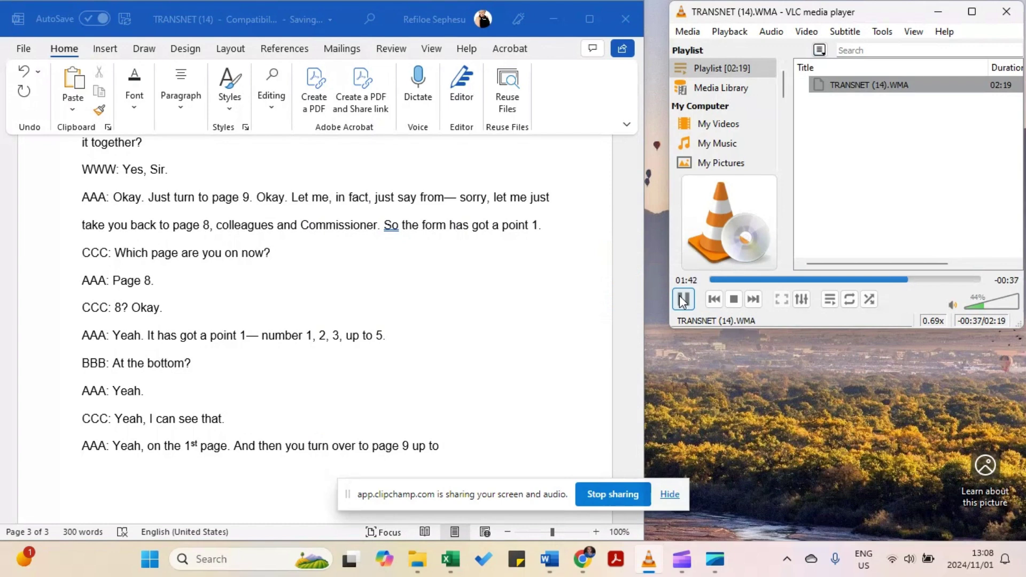
pyautogui.click(682, 299)
pyautogui.click(443, 447)
pyautogui.write('po')
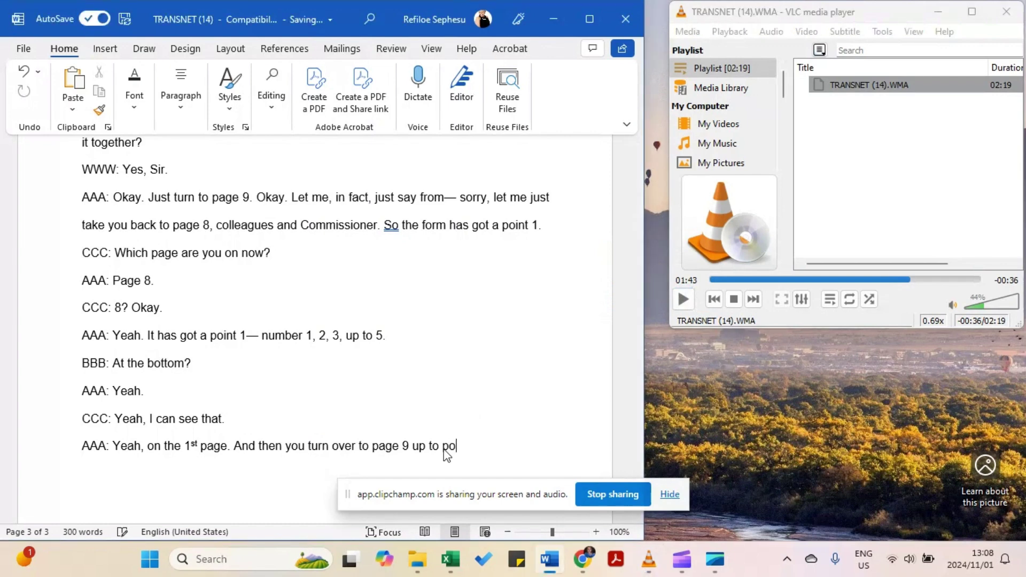
pyautogui.write('int 19.')
# Rewind the recording to 1:41, resume playback, and place the cursor after "point 19.".
pyautogui.doubleClick(993, 316)
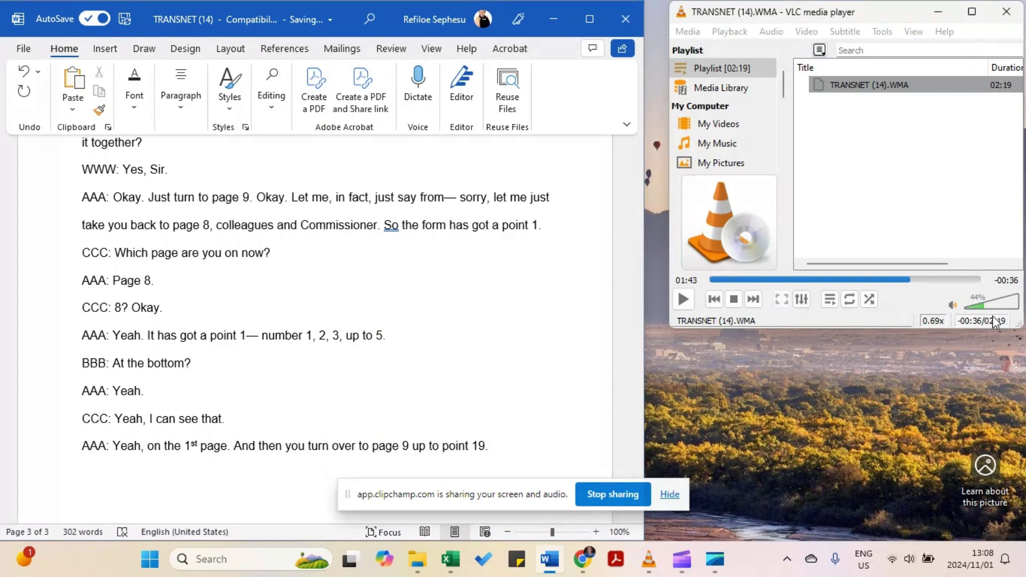
pyautogui.click(660, 276)
pyautogui.click(604, 295)
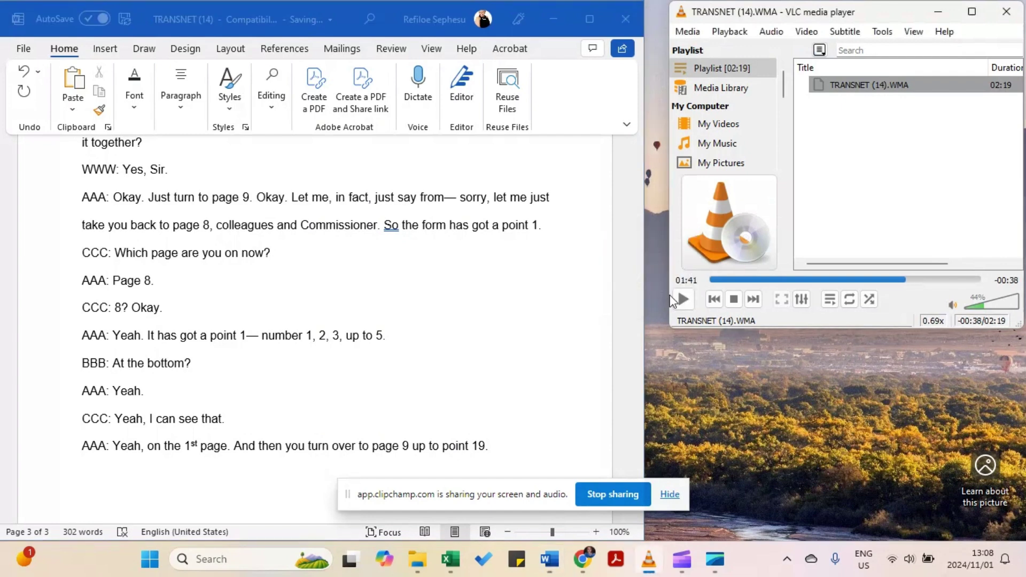
pyautogui.click(683, 299)
pyautogui.click(487, 435)
pyautogui.scroll(-3, 487, 422)
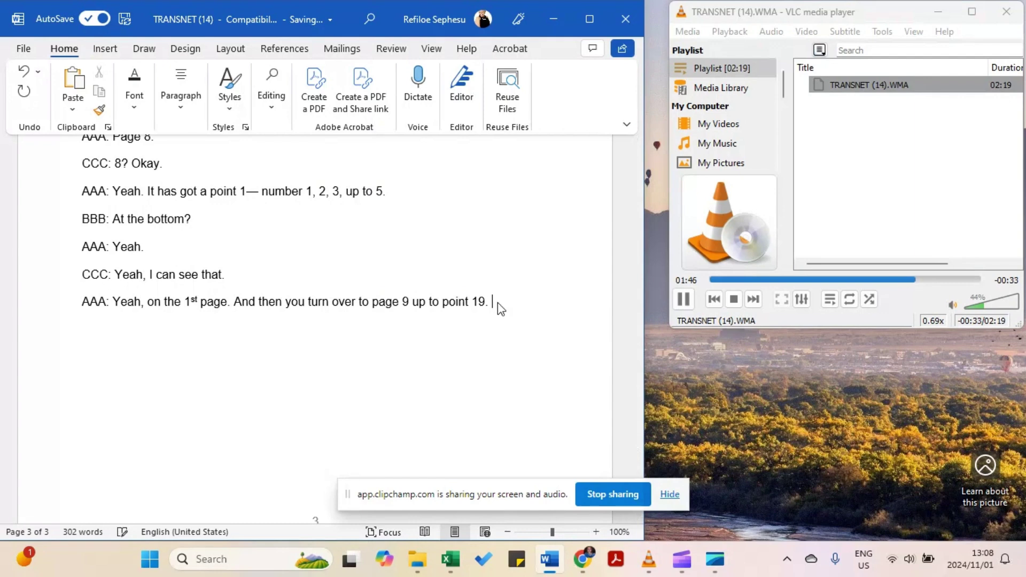
# Continue the AAA turn with "Can you tell us who filled in that section from page 1 to page 19?", pausing the recording at 1:53.
pyautogui.write('Can you tell')
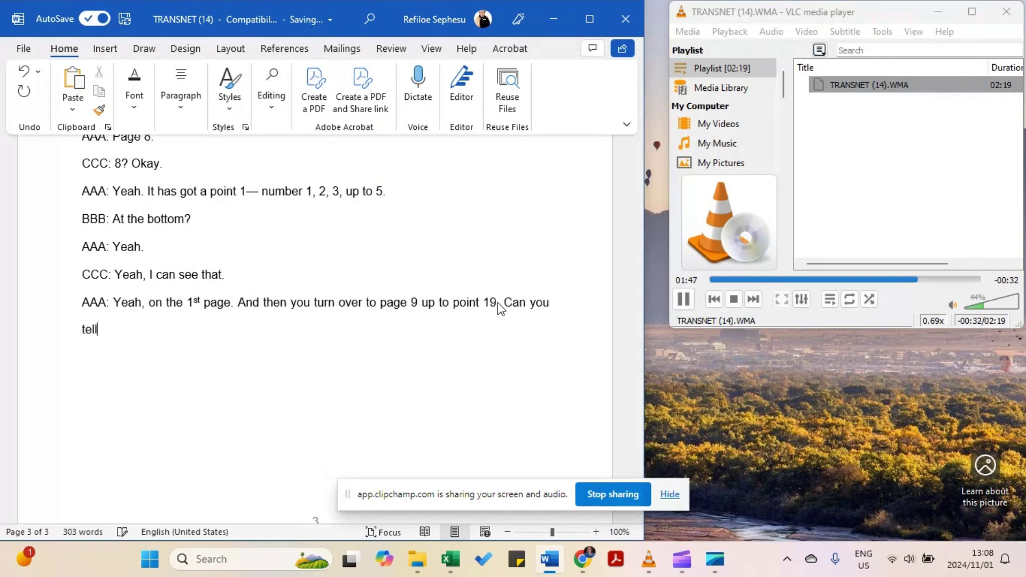
pyautogui.write(' us who filled in that ')
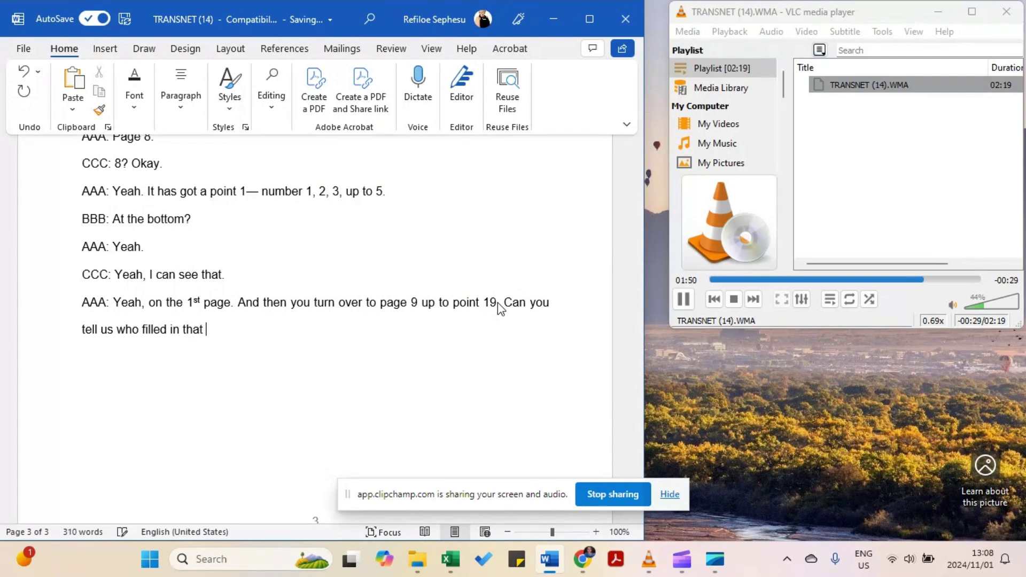
pyautogui.write('section')
pyautogui.click(683, 299)
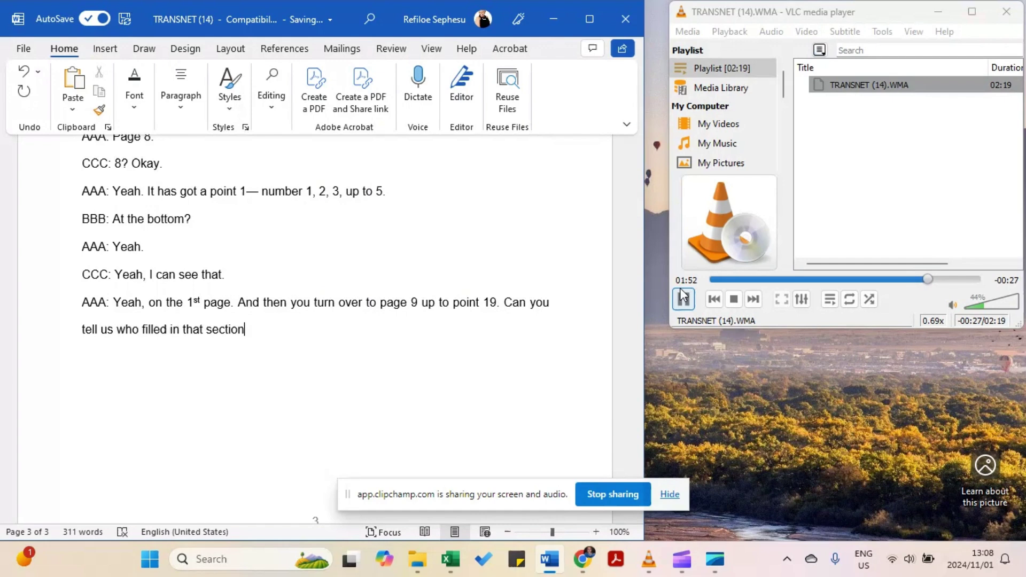
pyautogui.click(268, 342)
pyautogui.write('f')
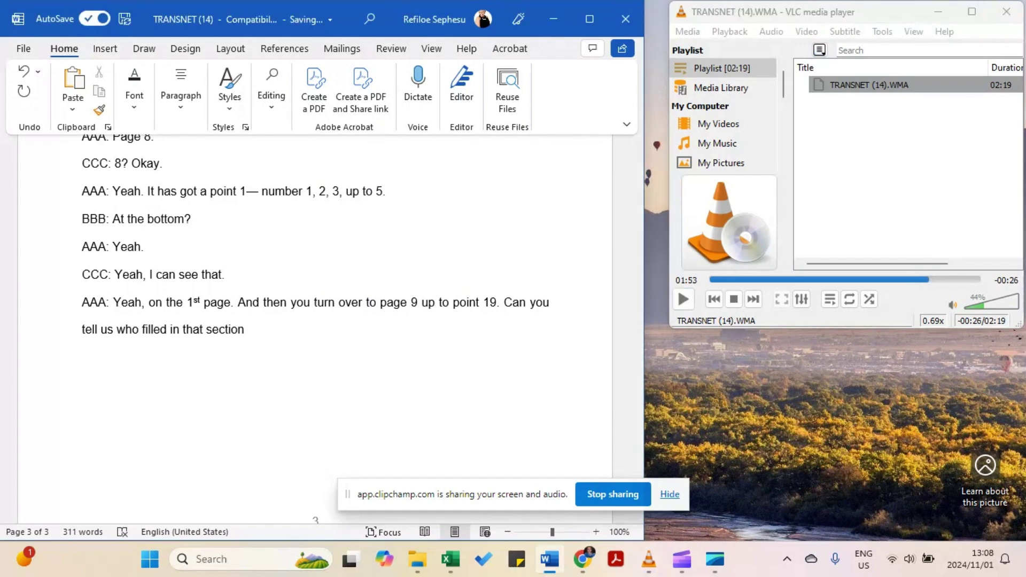
pyautogui.write('rom o')
pyautogui.press('BackSpace')
pyautogui.write('page 1 to page 19?')
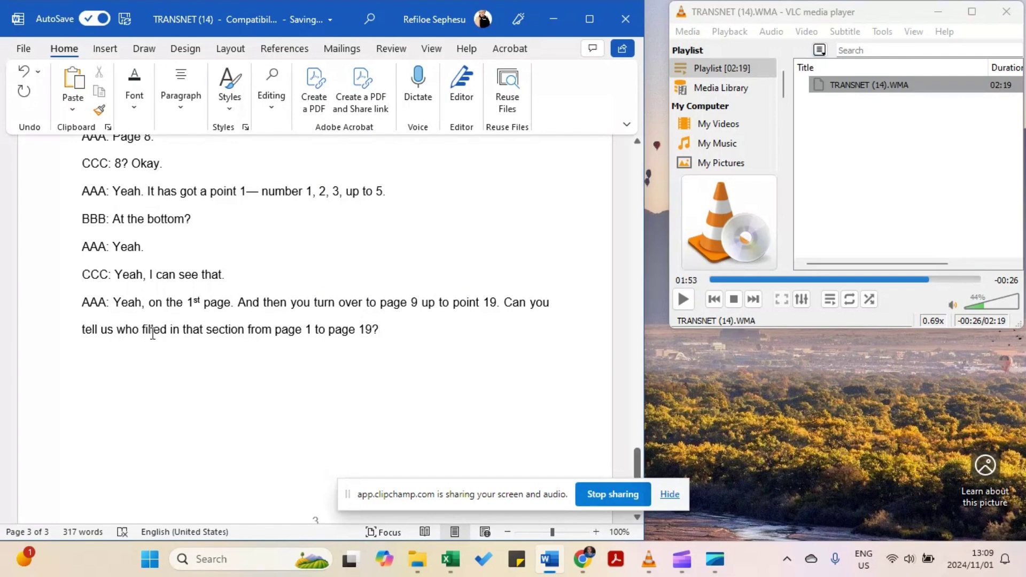
# Start a new "WWW:" turn on the next line and replay the recording up to 1:54 to hear the answer.
pyautogui.press('Return')
pyautogui.write('WWW:')
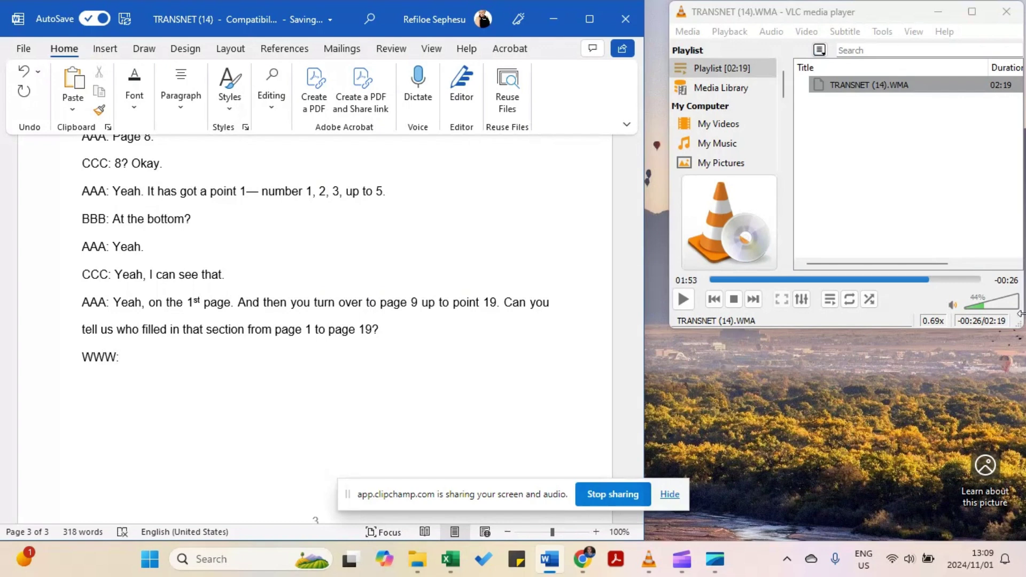
pyautogui.doubleClick(972, 319)
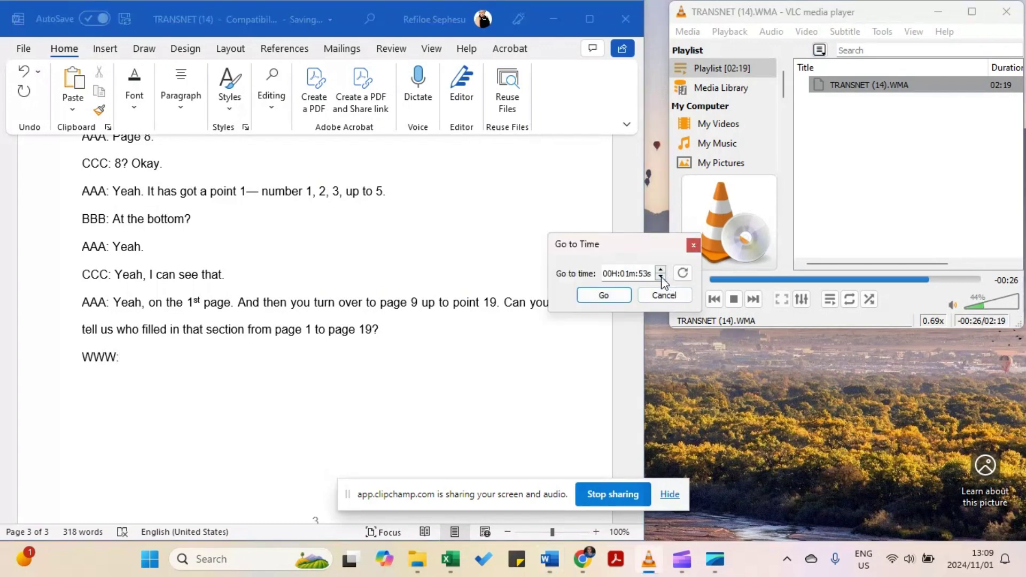
pyautogui.click(612, 296)
pyautogui.click(683, 300)
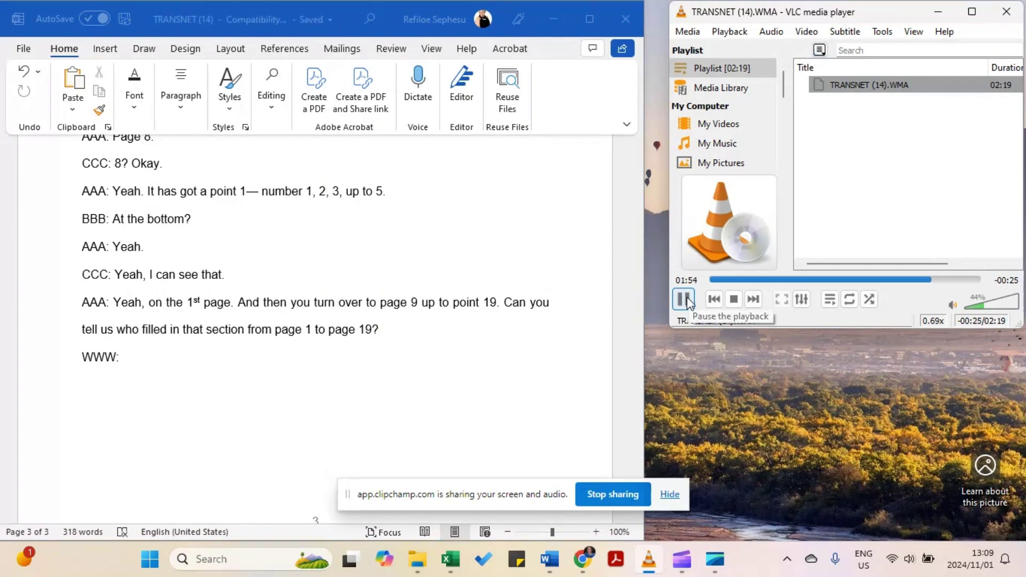
pyautogui.click(684, 300)
pyautogui.click(122, 355)
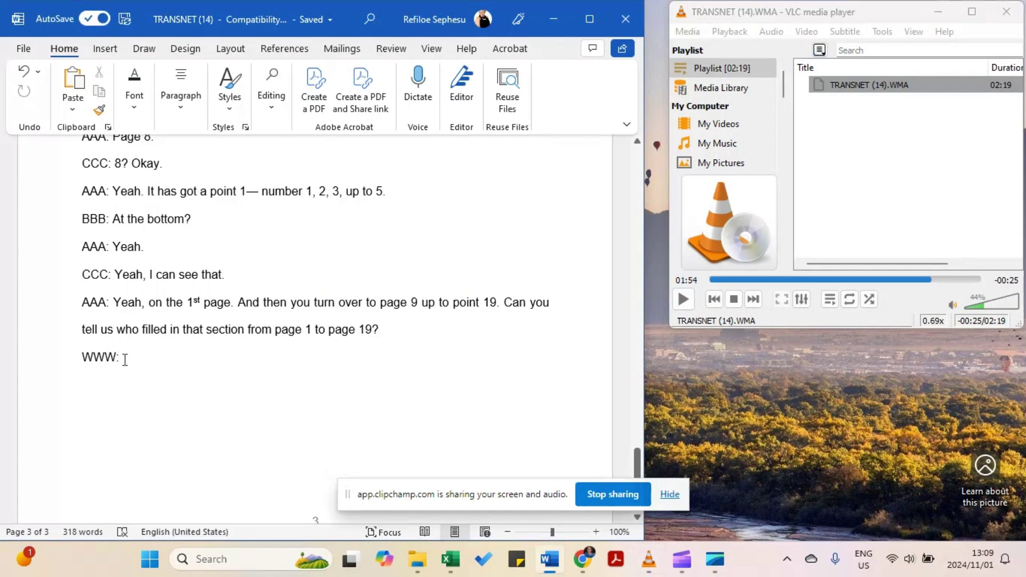
# Transcribe the WWW turn as "It was Mr." followed by the surname heard and a full stop.
pyautogui.write('It was m')
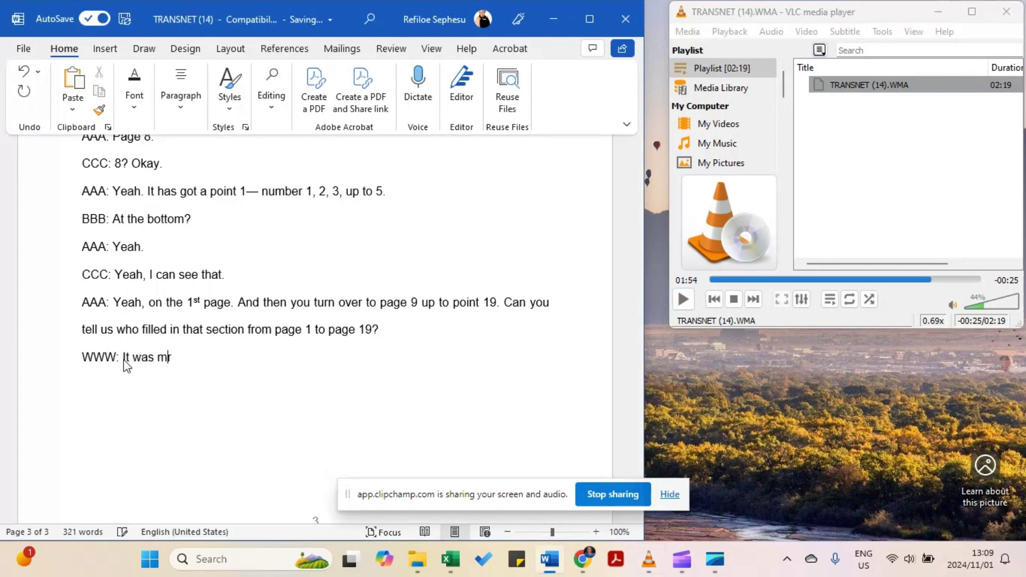
pyautogui.press('BackSpace')
pyautogui.write('M')
pyautogui.press('BackSpace')
pyautogui.write('mr')
pyautogui.press('BackSpace')
pyautogui.press('BackSpace')
pyautogui.write('Mr. Fatman')
pyautogui.press('BackSpace')
pyautogui.write('.')
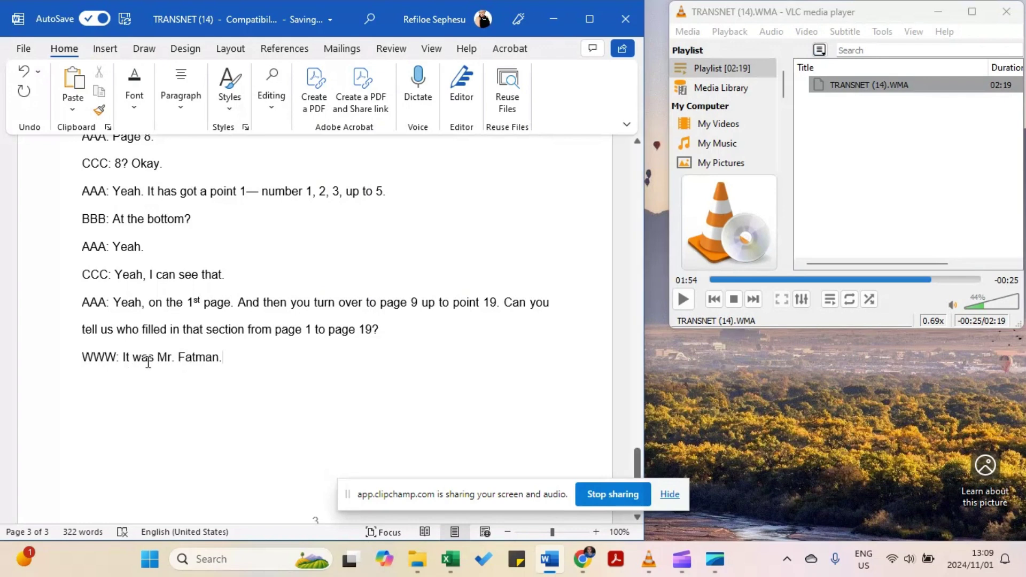
# Rewind the recording to 1:52, resume playback, and place the cursor at the end of the last WWW turn.
pyautogui.doubleClick(985, 321)
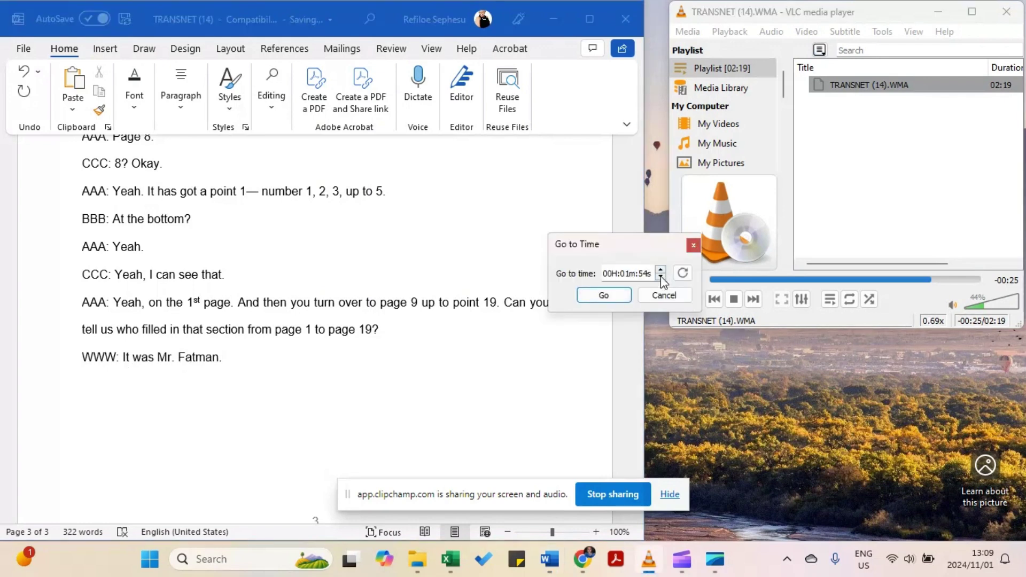
pyautogui.press('Return')
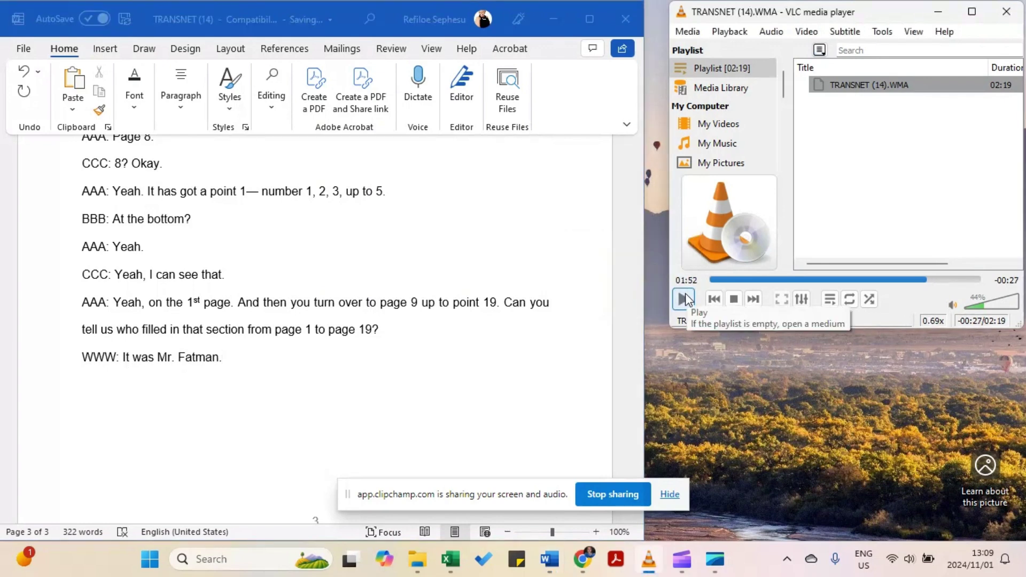
pyautogui.click(684, 300)
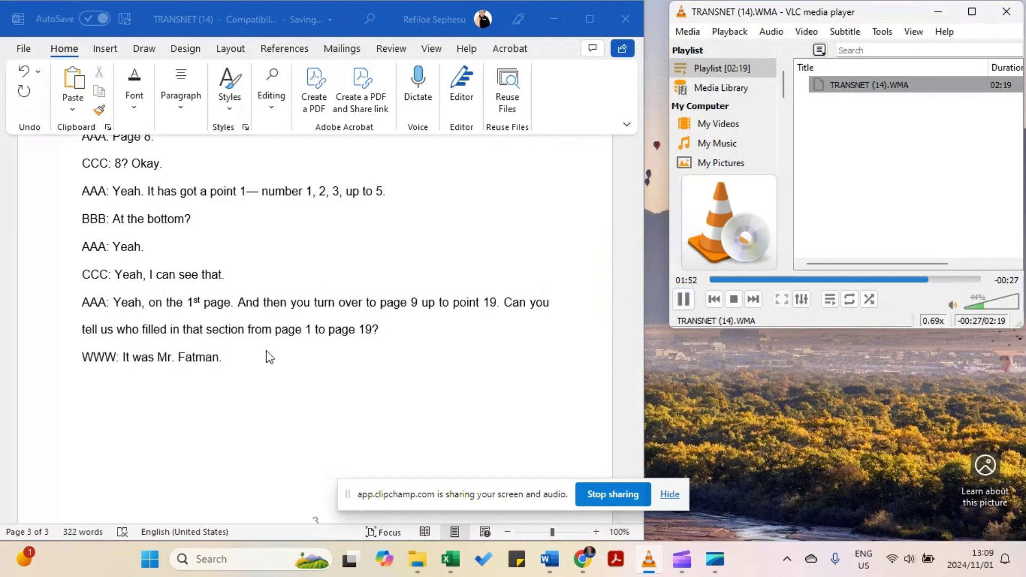
pyautogui.click(230, 370)
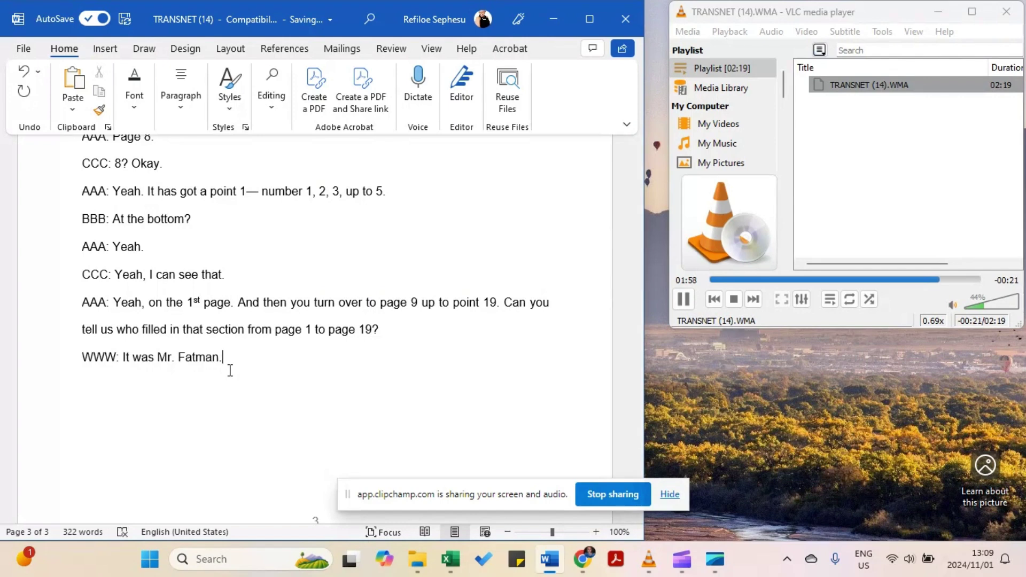
# Add the turn "AAA: Just go through for me from— let me see." on the next line, pausing the recording at 2:08.
pyautogui.press('Return')
pyautogui.write('AAA: Just go ')
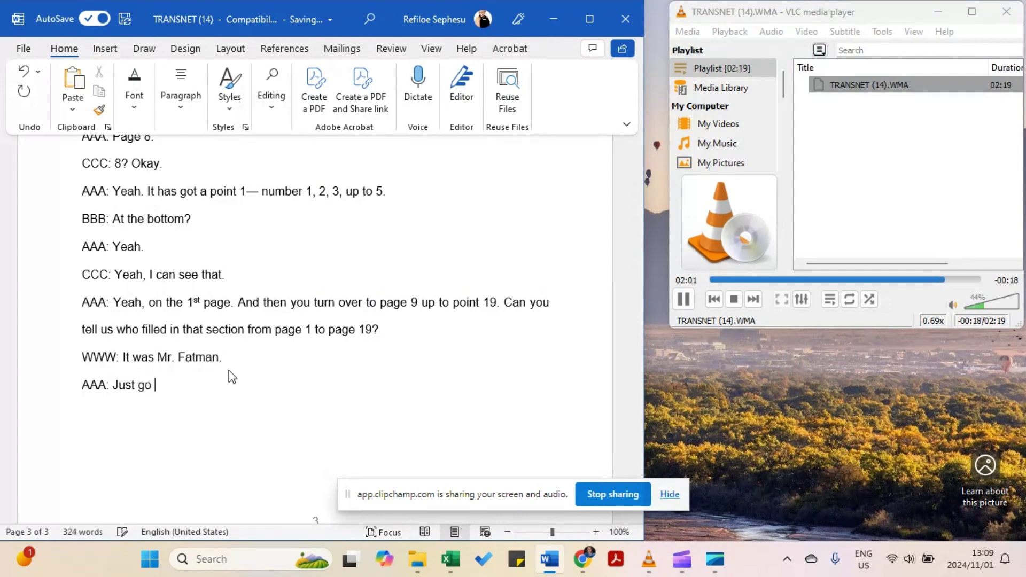
pyautogui.write('through for m')
pyautogui.write('e')
pyautogui.write(' fm')
pyautogui.write('-- ')
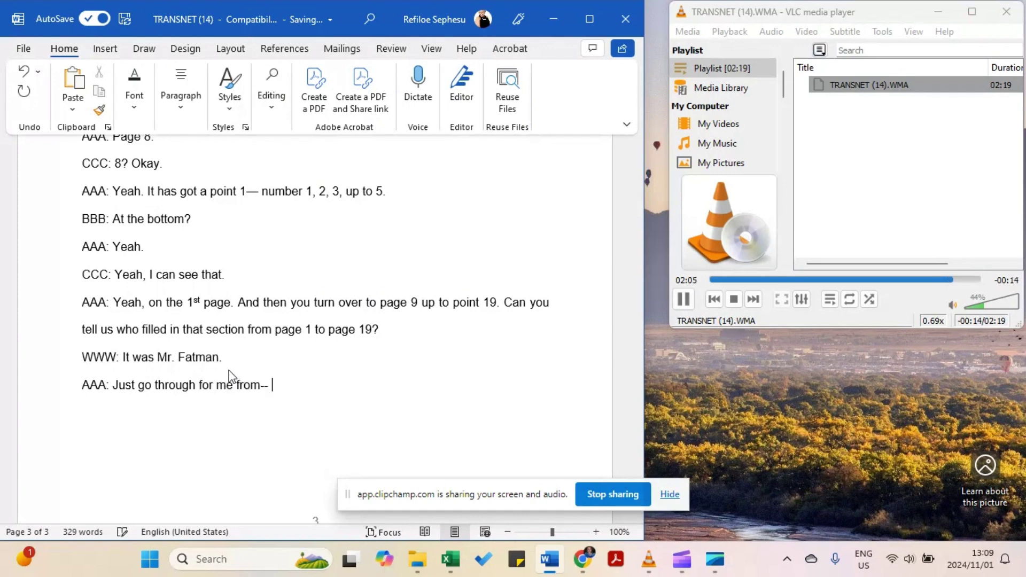
pyautogui.write('let me see')
pyautogui.click(681, 297)
pyautogui.click(331, 389)
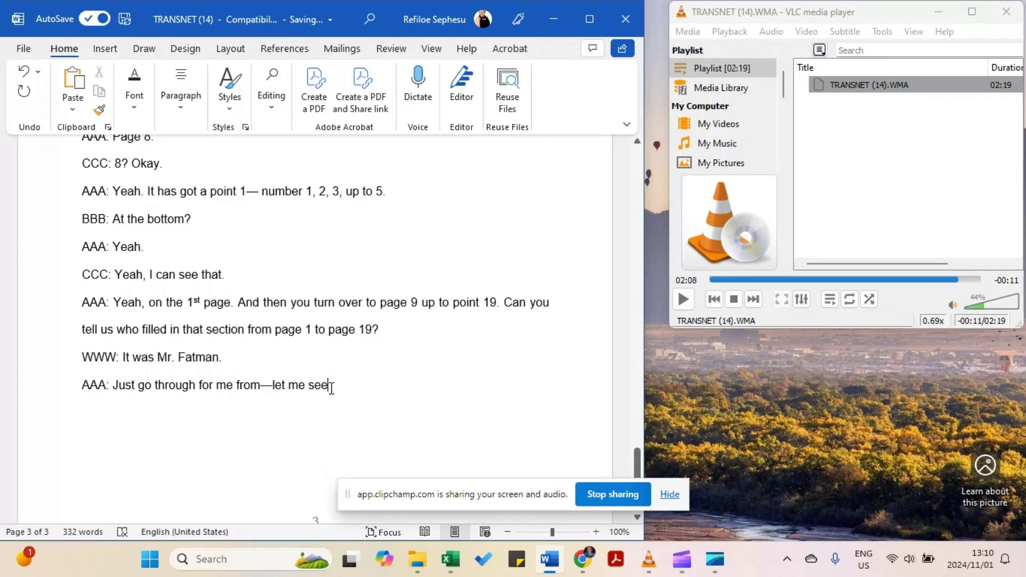
pyautogui.hotkey('ctrl', 'Left')
pyautogui.hotkey('ctrl', 'Left')
pyautogui.hotkey('ctrl', 'Left')
pyautogui.click(332, 386)
# Add the turns "WWW: Can I just go quick to the bathroom?" and "AAA: Okay." on separate lines.
pyautogui.press('Return')
pyautogui.write('WWW: ')
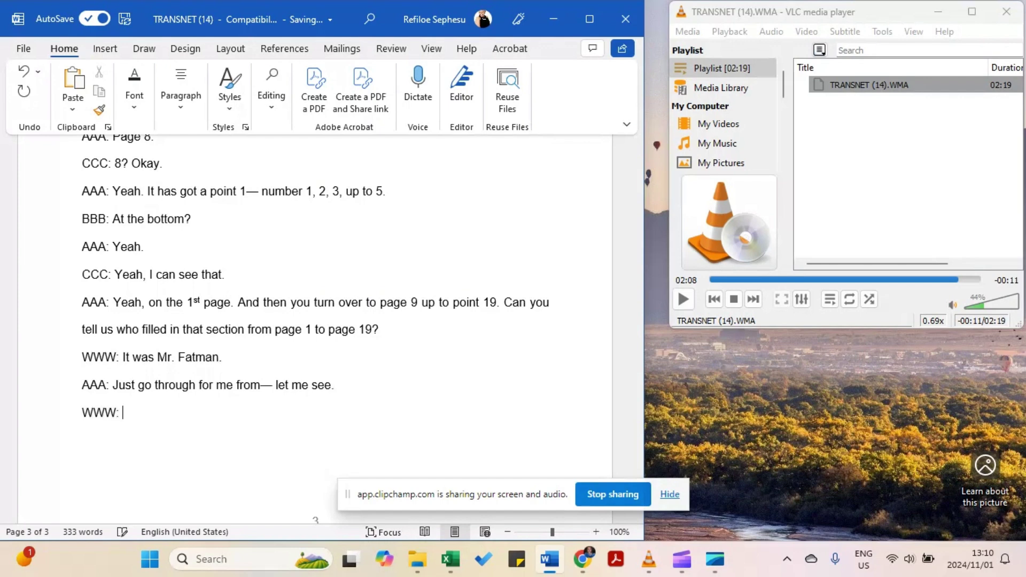
pyautogui.write('Can')
pyautogui.write(' i just go')
pyautogui.write(' qu')
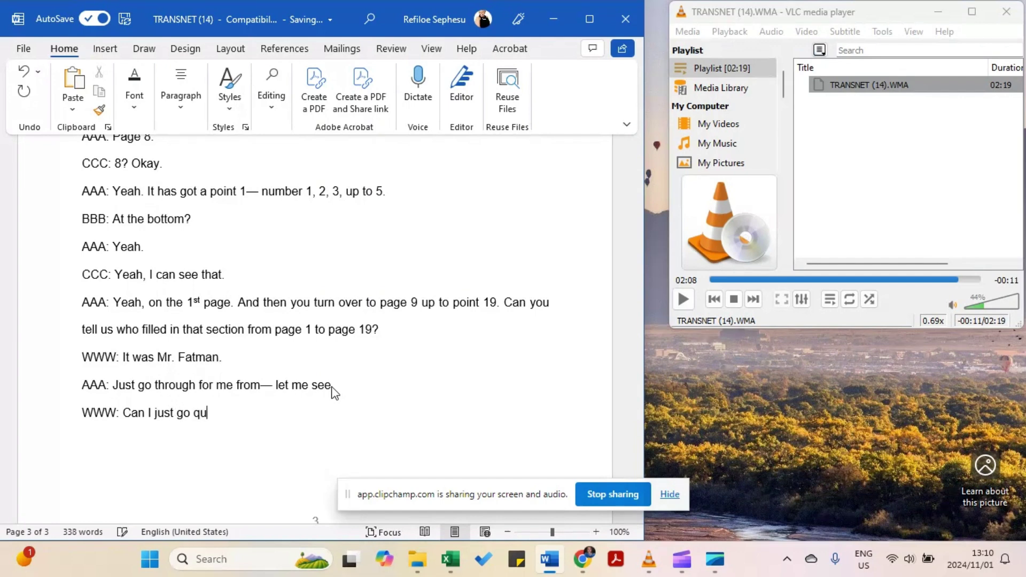
pyautogui.write('ick to the bath')
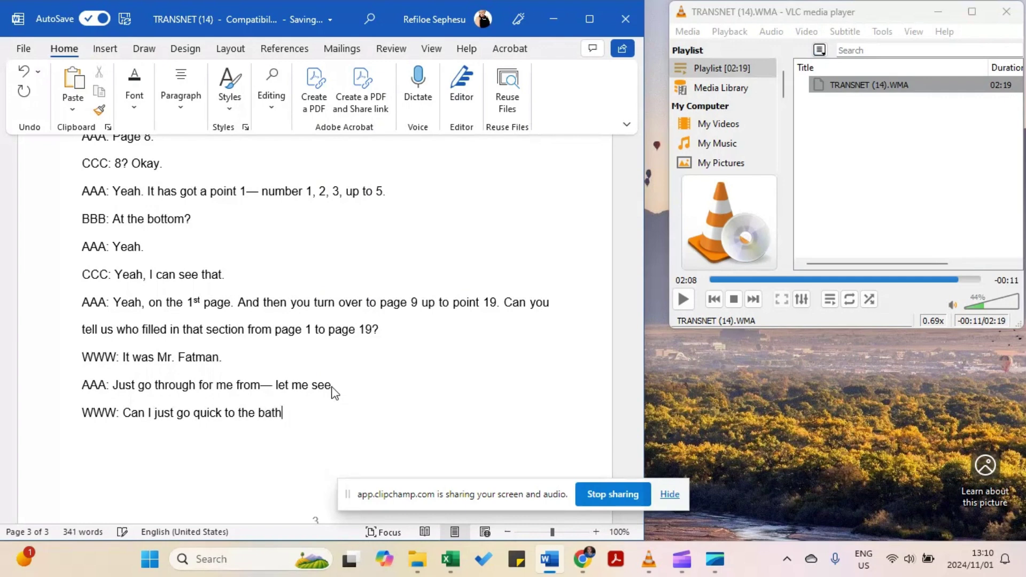
pyautogui.write('room?')
pyautogui.press('Return')
pyautogui.write('AAA: Okay.')
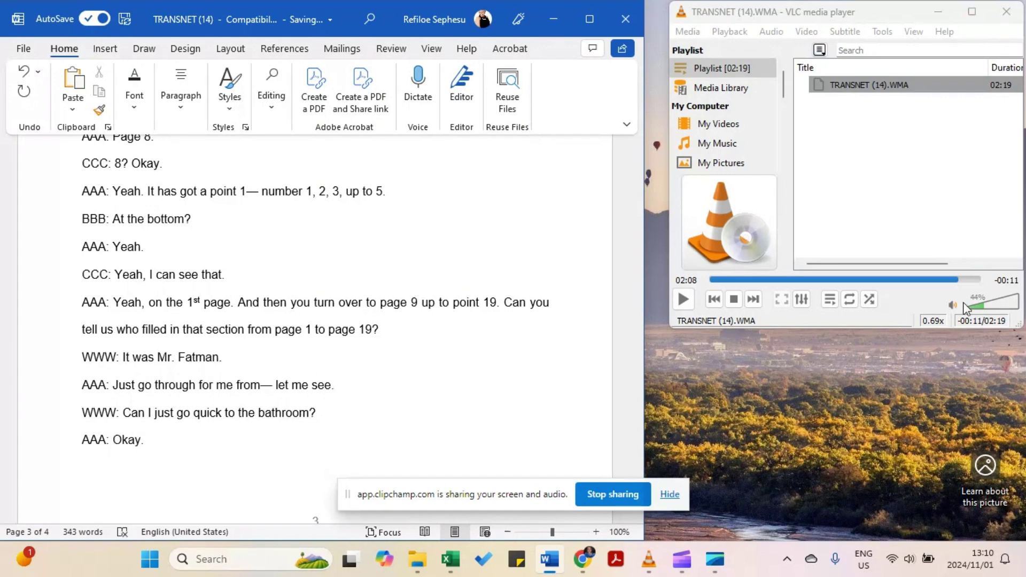
# Rewind the recording to 2:05 and replay its ending to check the last turns, placing the cursor after "Okay.".
pyautogui.doubleClick(967, 317)
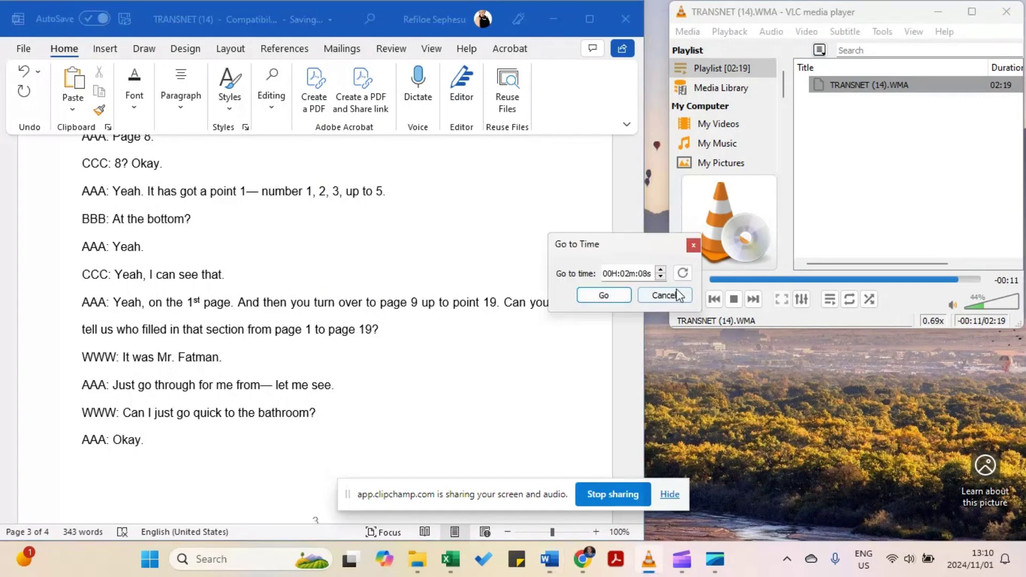
pyautogui.click(613, 295)
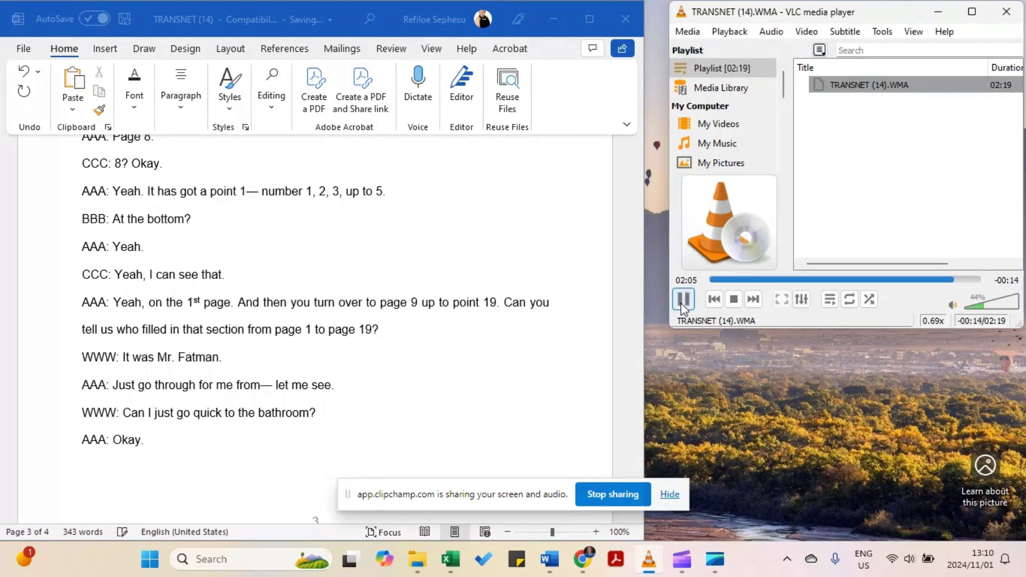
pyautogui.click(152, 447)
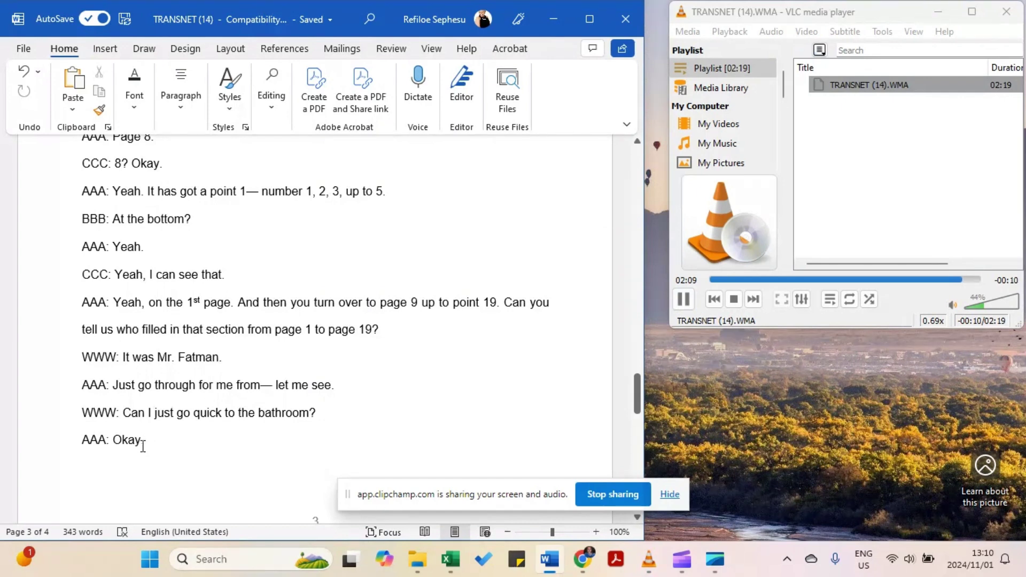
# Show the formatting marks and delete the two selected empty paragraphs below "AAA: Okay." on page 3.
pyautogui.scroll(-5, 200, 445)
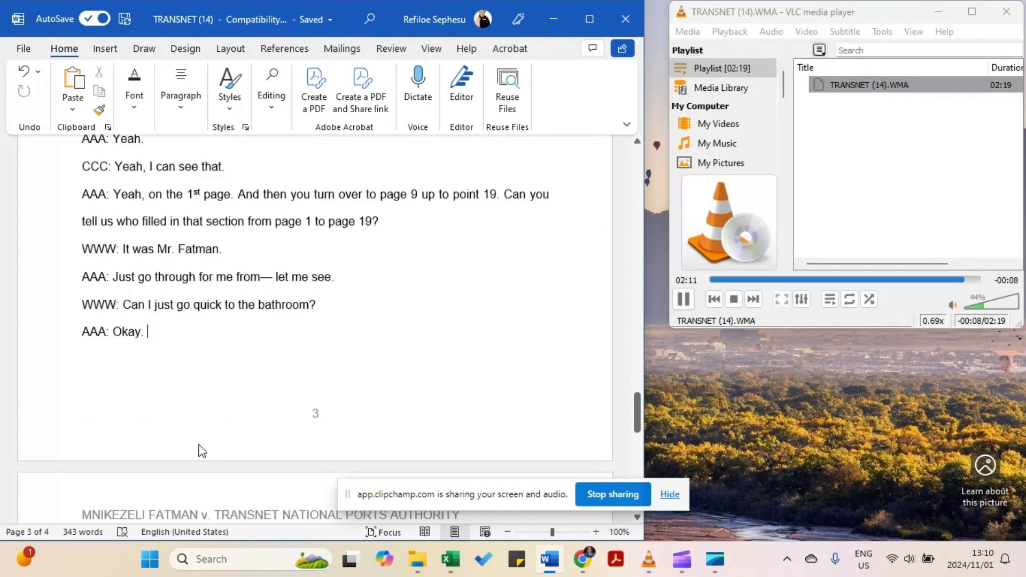
pyautogui.scroll(3, 200, 443)
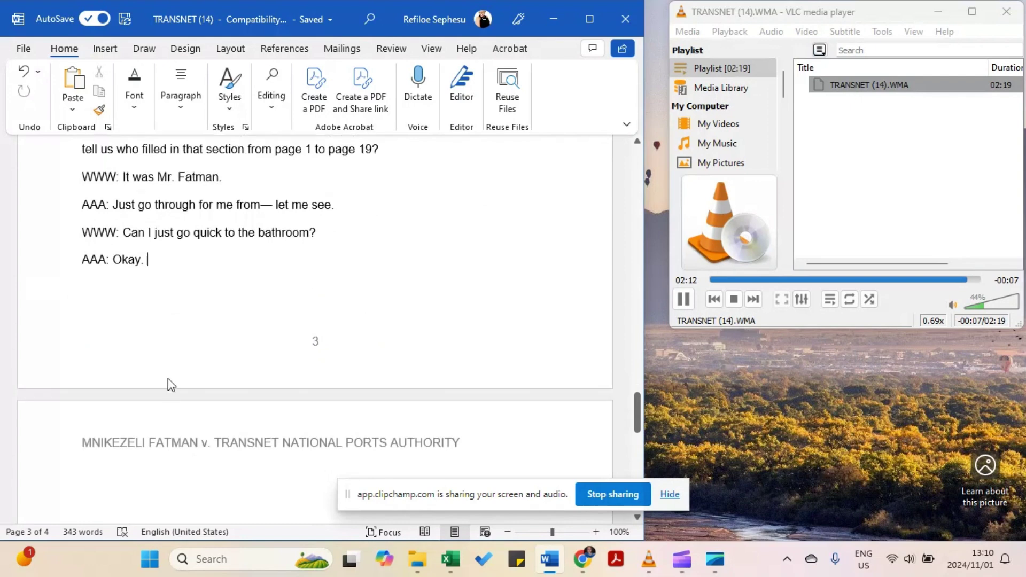
pyautogui.scroll(1, 168, 382)
pyautogui.click(179, 107)
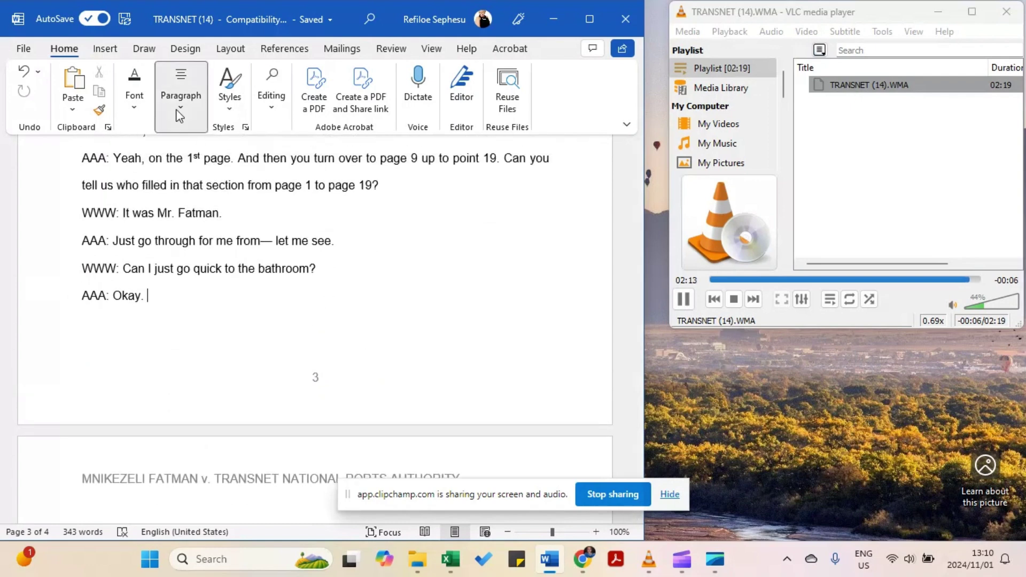
pyautogui.click(327, 149)
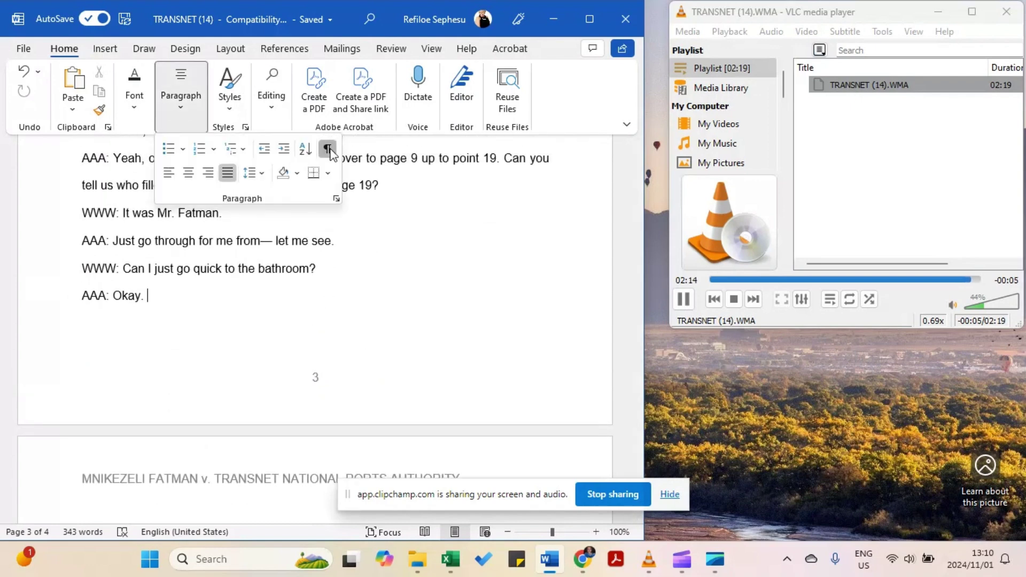
pyautogui.click(69, 324)
pyautogui.moveTo(85, 365); pyautogui.dragTo(92, 365)
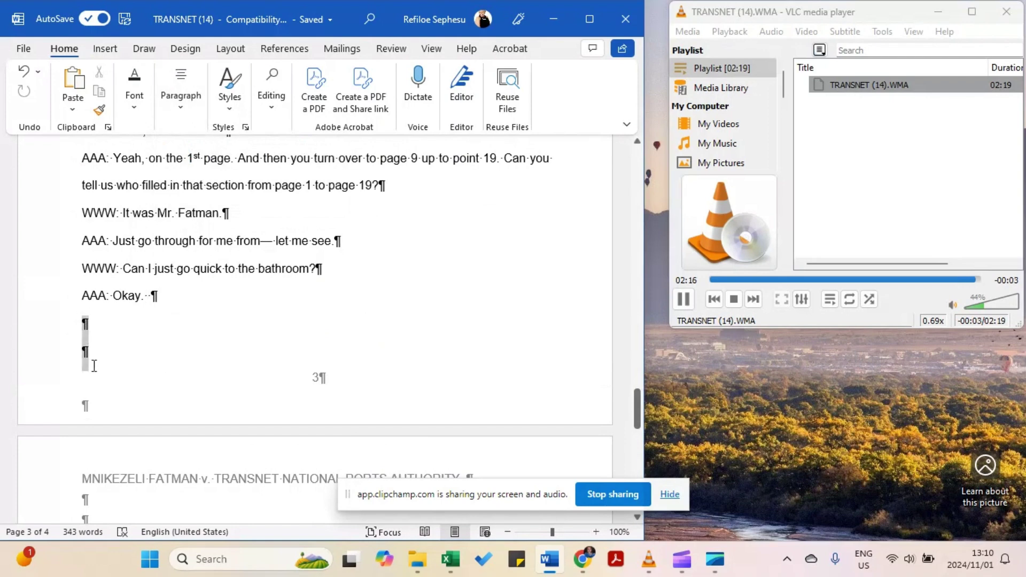
pyautogui.press('Delete')
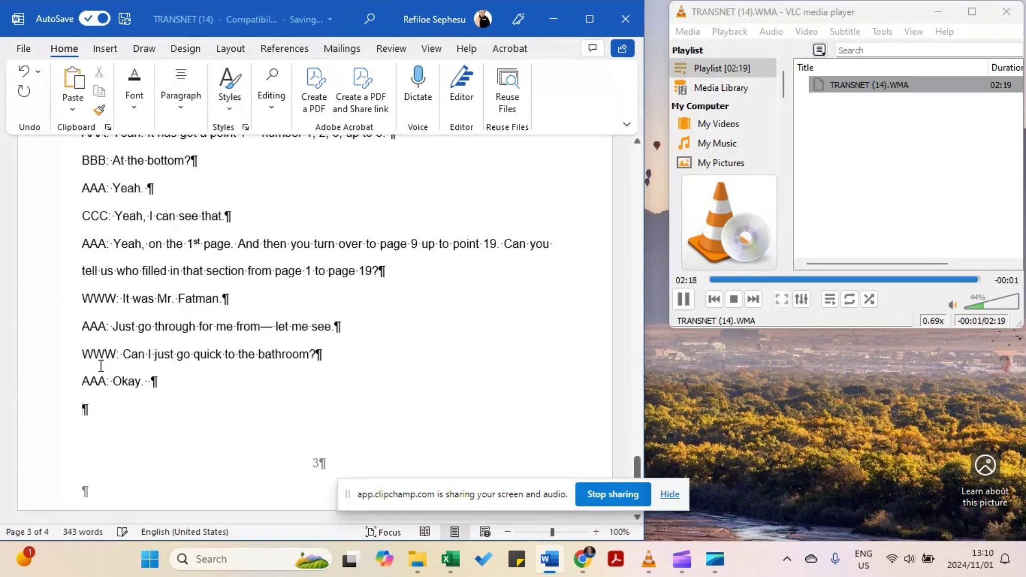
# Hide the formatting marks and reload the recording at 00:00.
pyautogui.click(183, 110)
pyautogui.hotkey('ctrl', 'shift', '8')
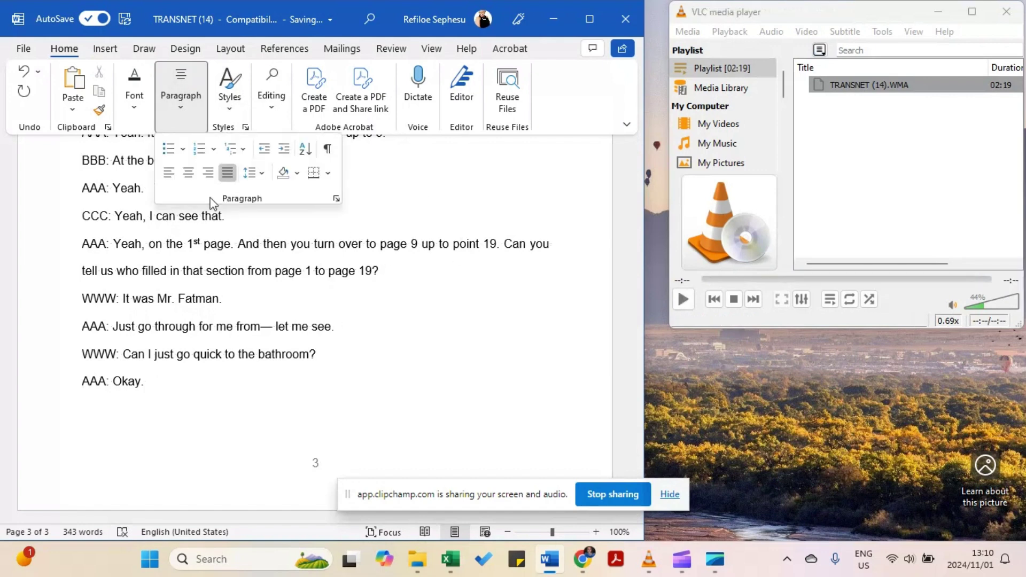
pyautogui.click(162, 394)
pyautogui.click(684, 302)
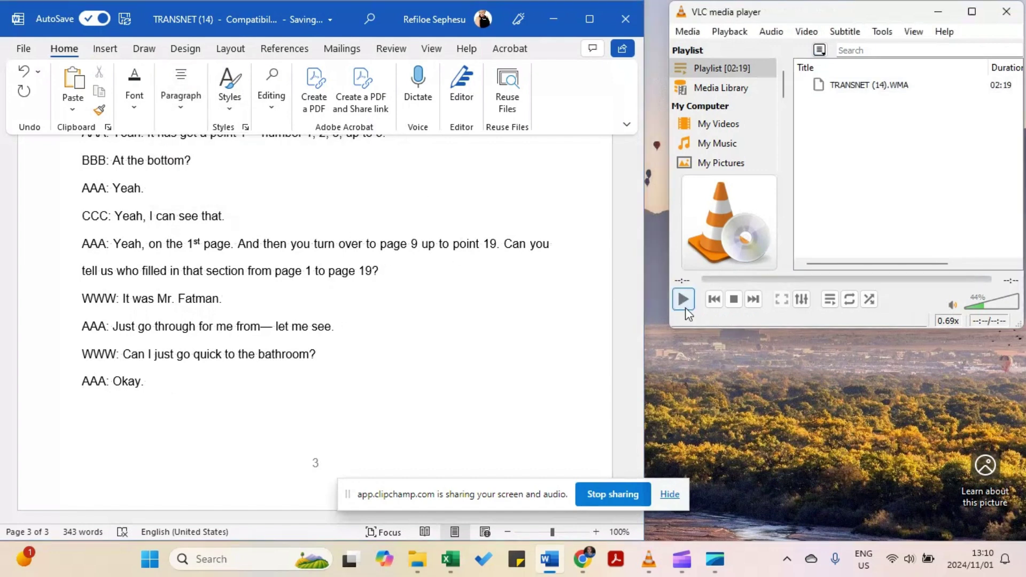
# Show the formatting marks once more to check the end of the transcript, and hide them again.
pyautogui.click(190, 115)
pyautogui.click(189, 114)
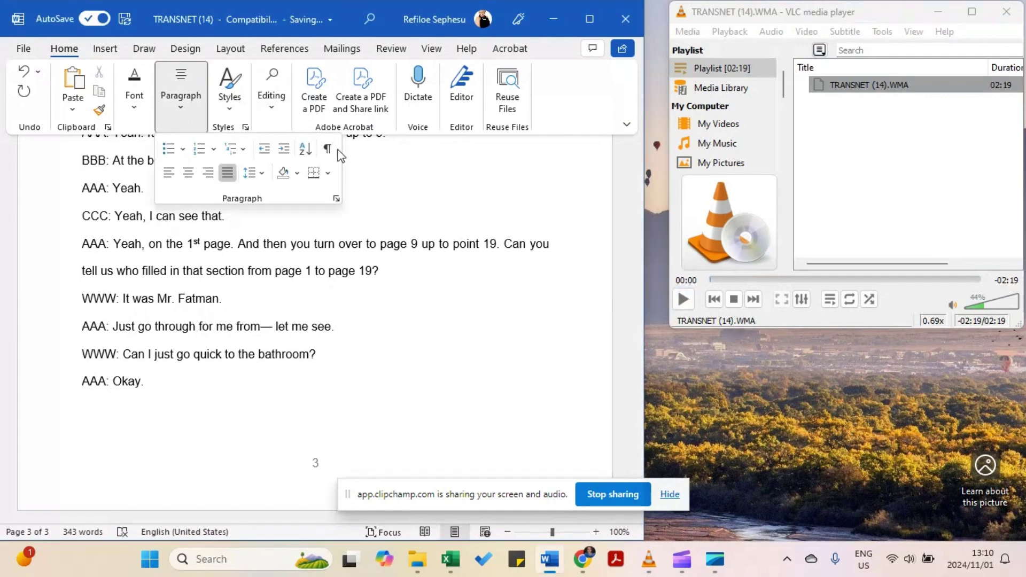
pyautogui.click(324, 151)
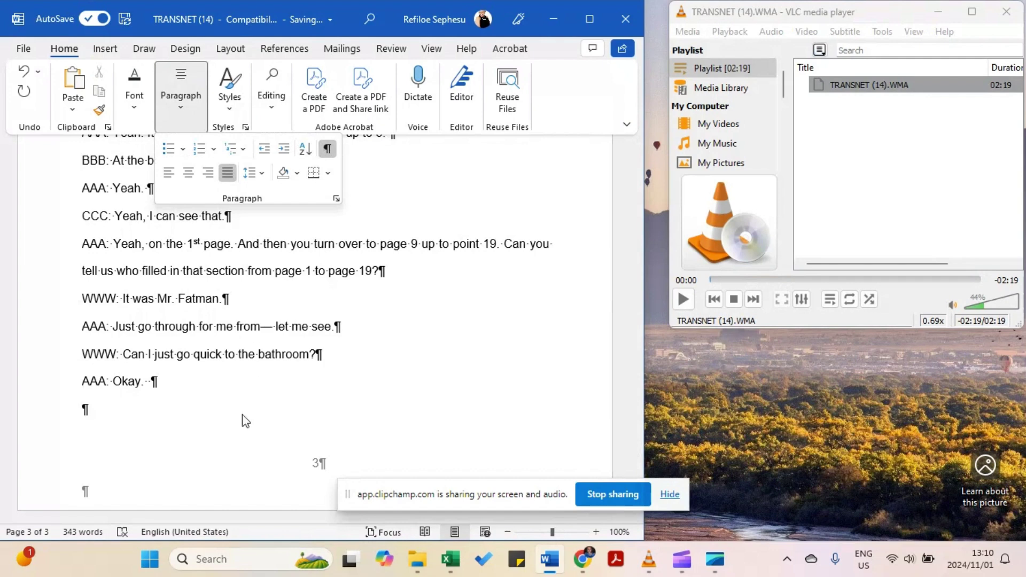
pyautogui.click(327, 149)
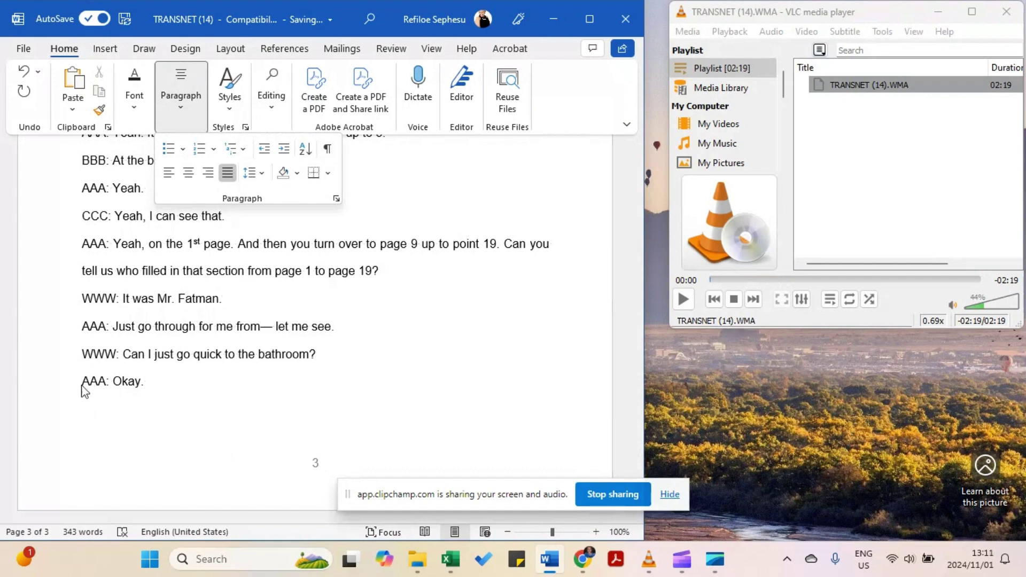
pyautogui.click(89, 407)
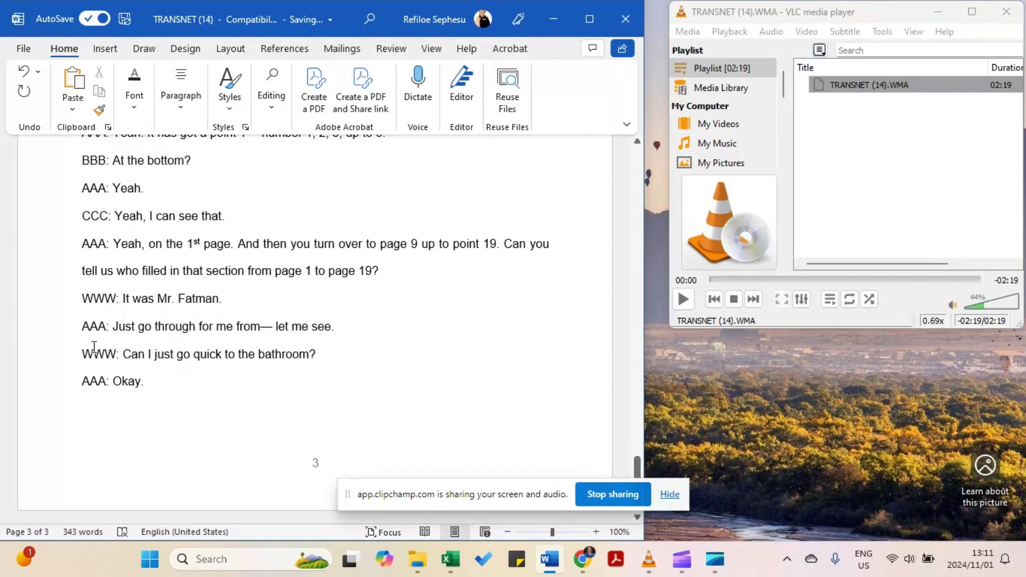
# Select the last "AAA:" speaker label and open Find and Replace with it as the search text.
pyautogui.moveTo(84, 382); pyautogui.dragTo(107, 386)
pyautogui.rightClick(99, 384)
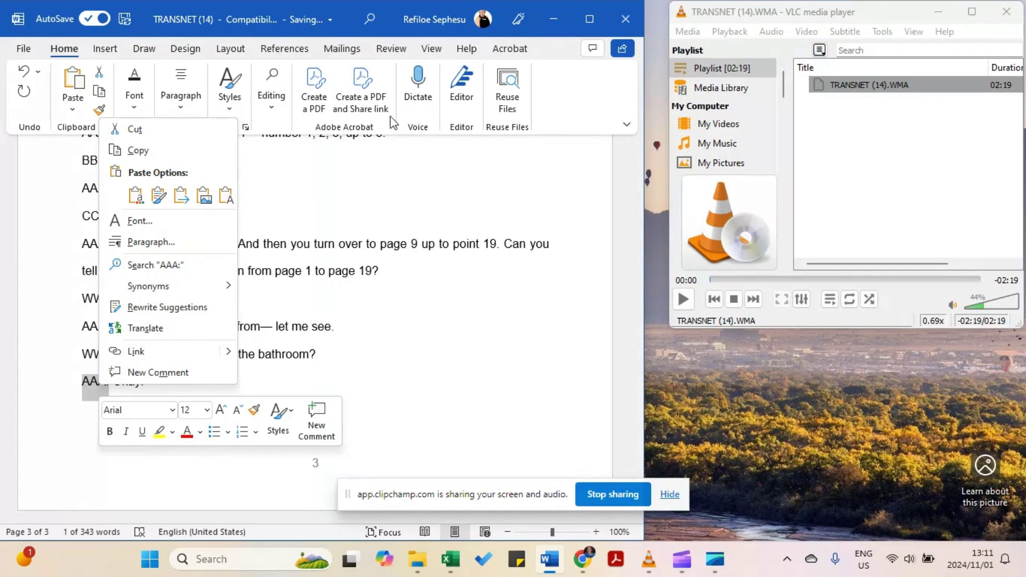
pyautogui.click(280, 118)
pyautogui.click(279, 119)
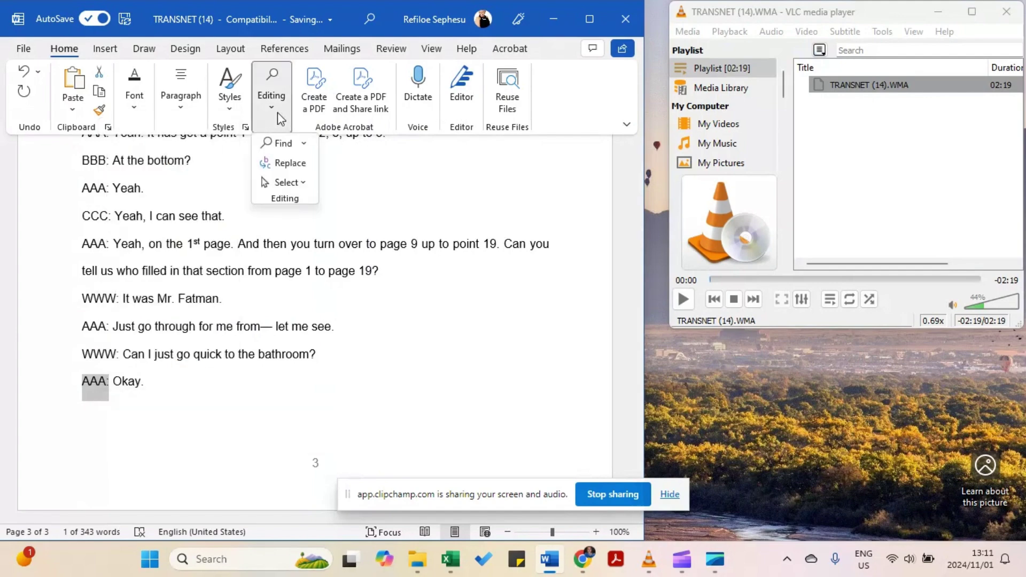
pyautogui.click(280, 143)
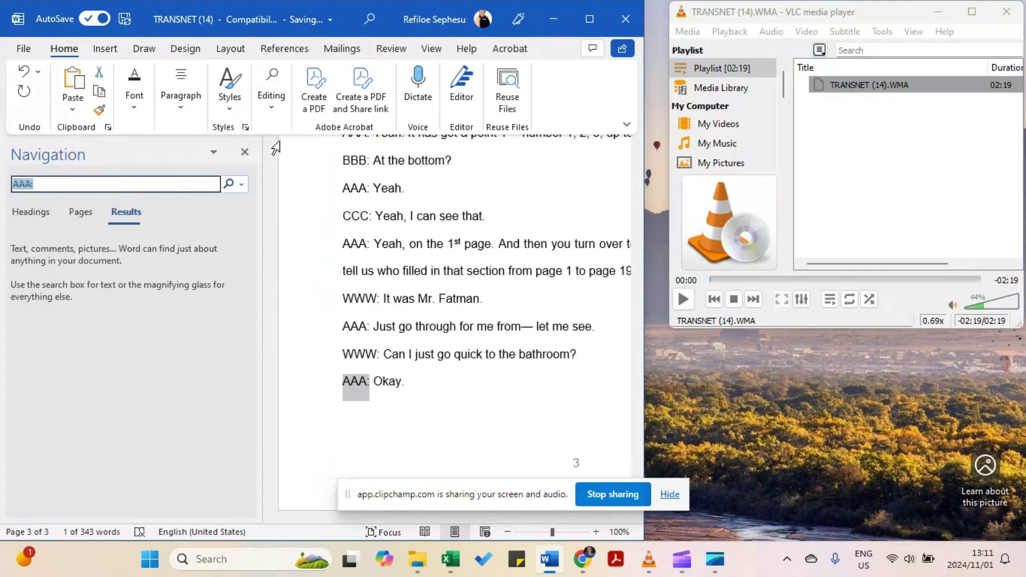
pyautogui.click(243, 185)
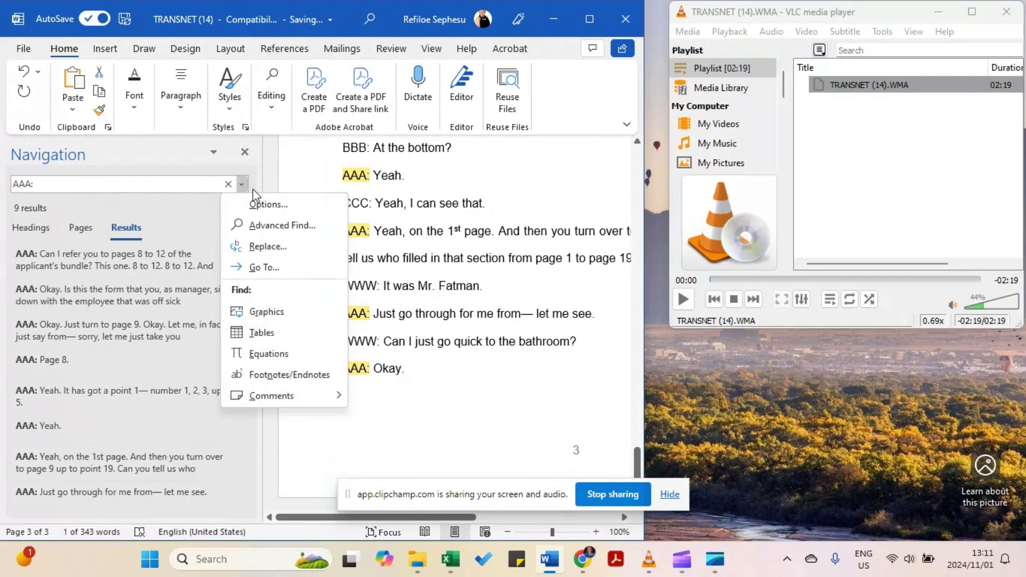
pyautogui.click(269, 246)
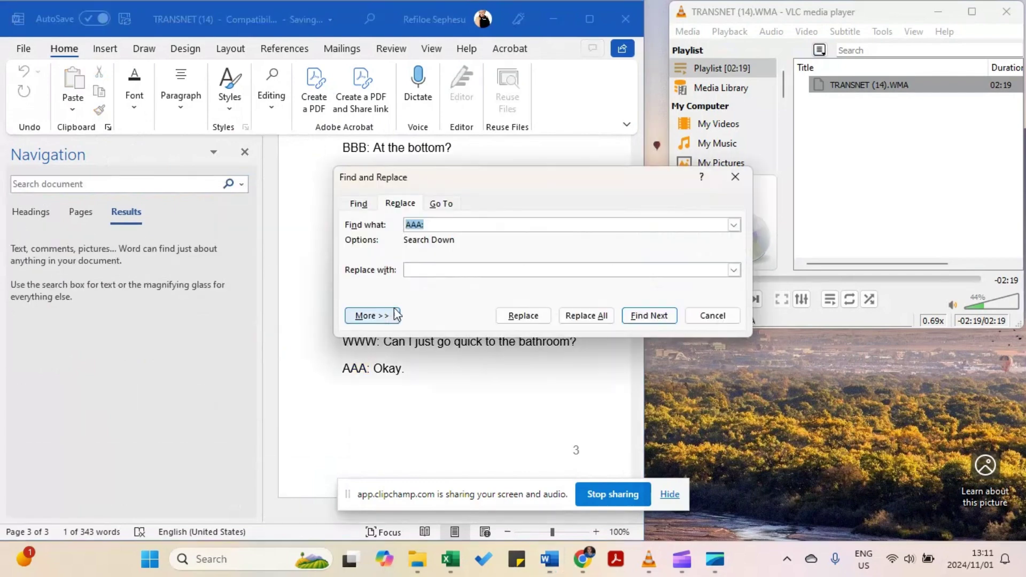
# Expand the search options, set the search direction to All, and enter "respondent representative:" as the replacement for "AAA:".
pyautogui.click(390, 315)
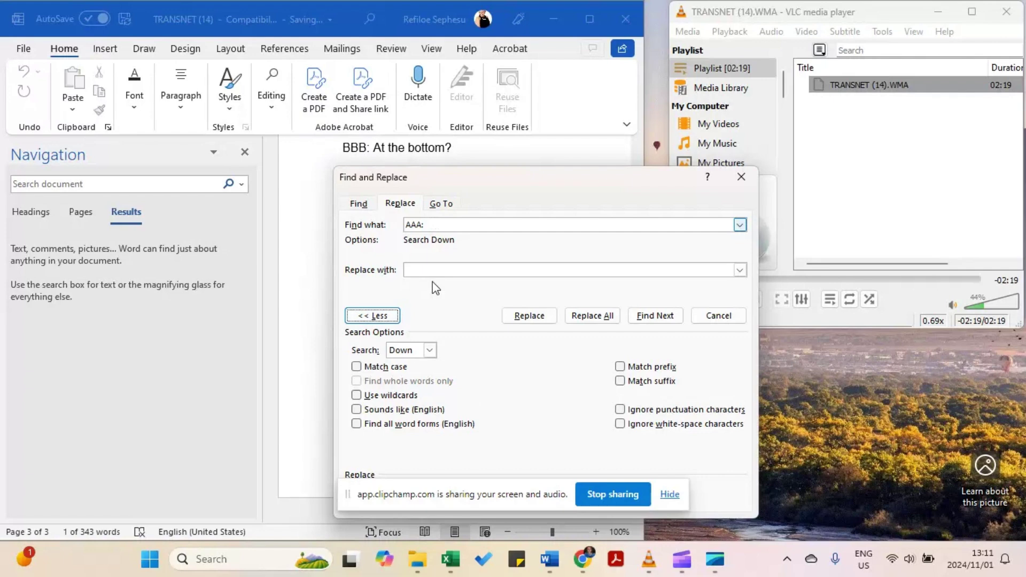
pyautogui.click(430, 350)
pyautogui.click(407, 383)
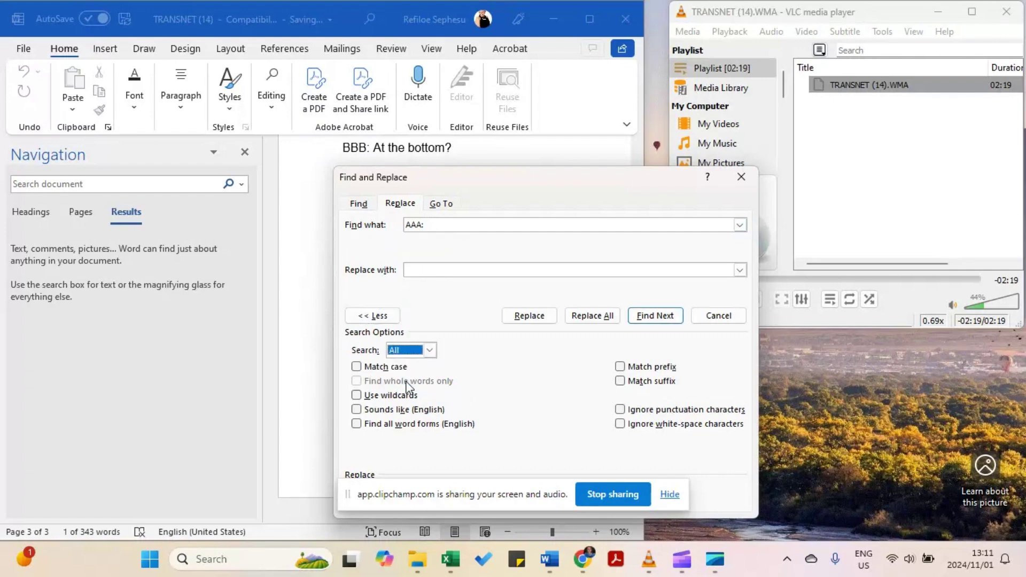
pyautogui.click(418, 269)
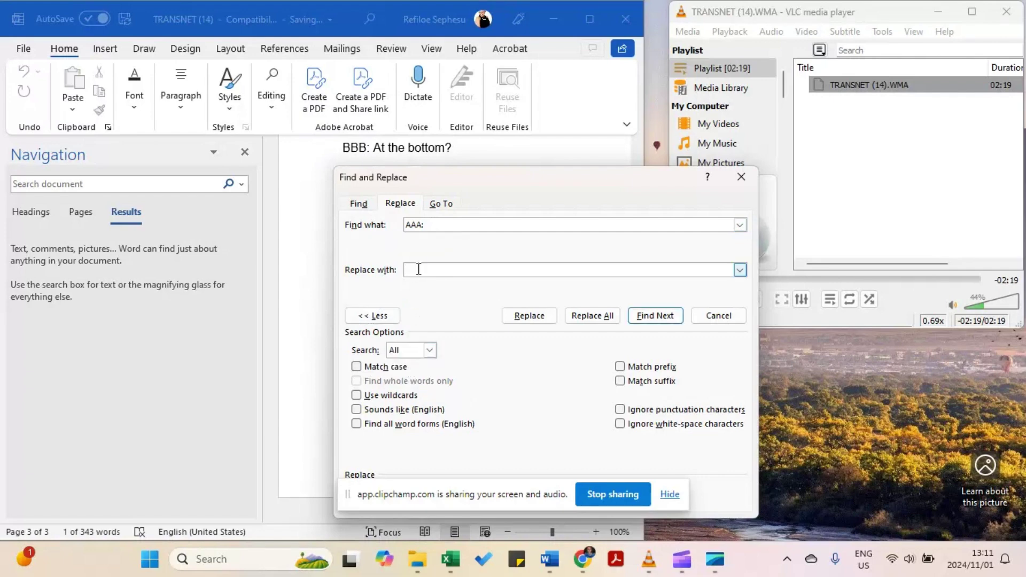
pyautogui.write('respondent representative:')
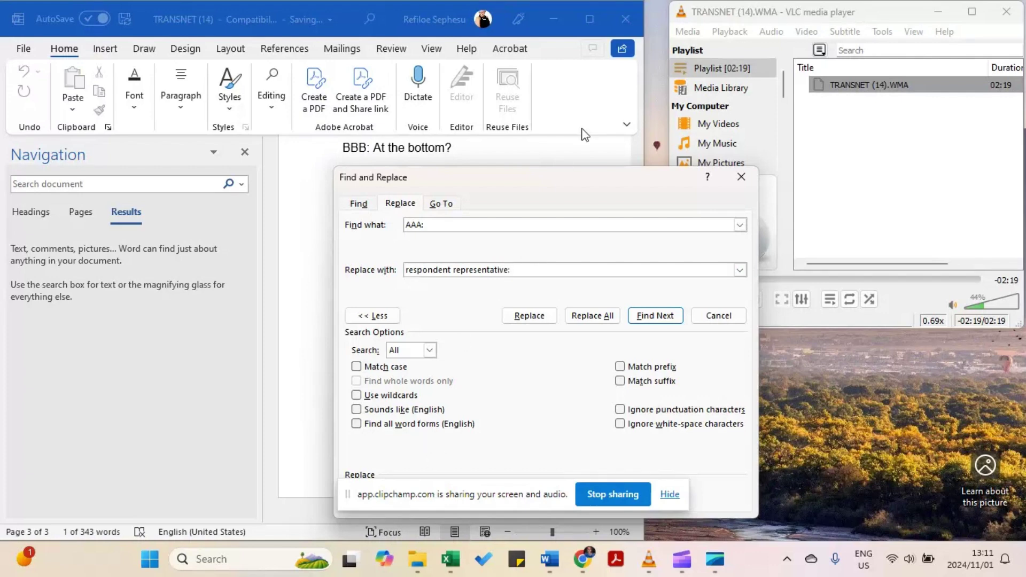
pyautogui.moveTo(537, 182); pyautogui.dragTo(486, 106)
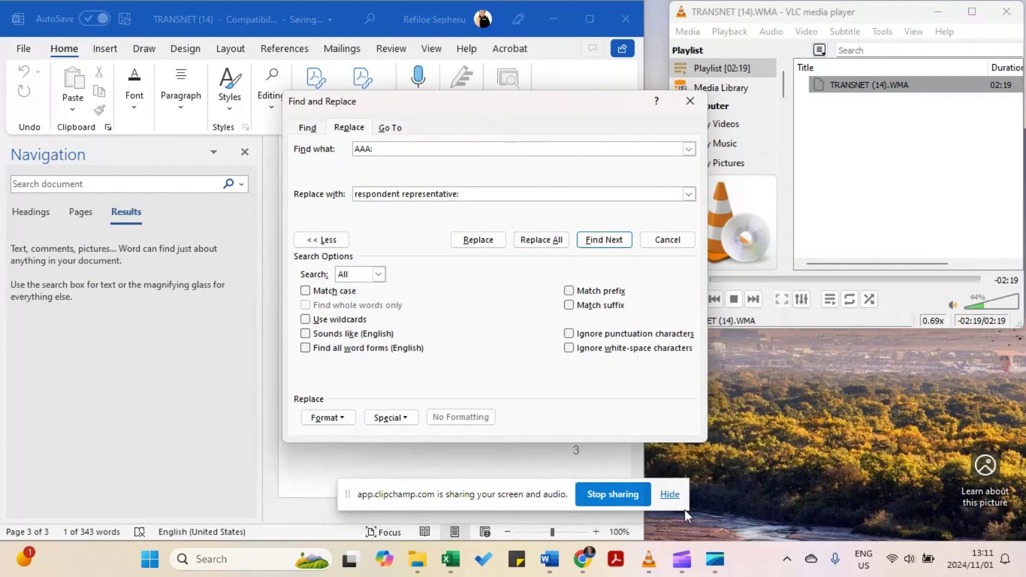
pyautogui.click(670, 494)
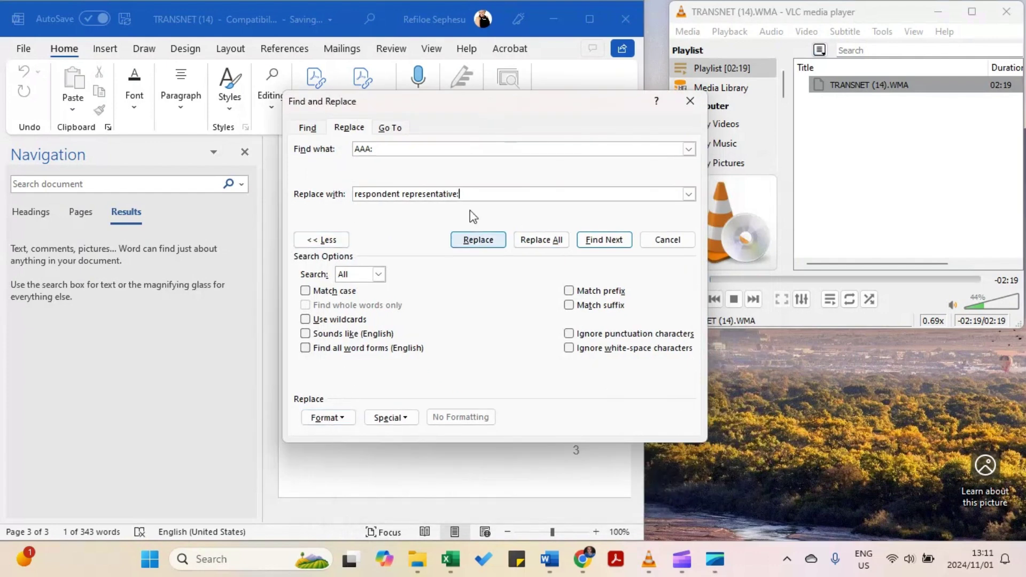
# Apply the Heading 1 Char style to the replacement text, replace all "AAA:" labels, and check the result in the transcript.
pyautogui.click(345, 418)
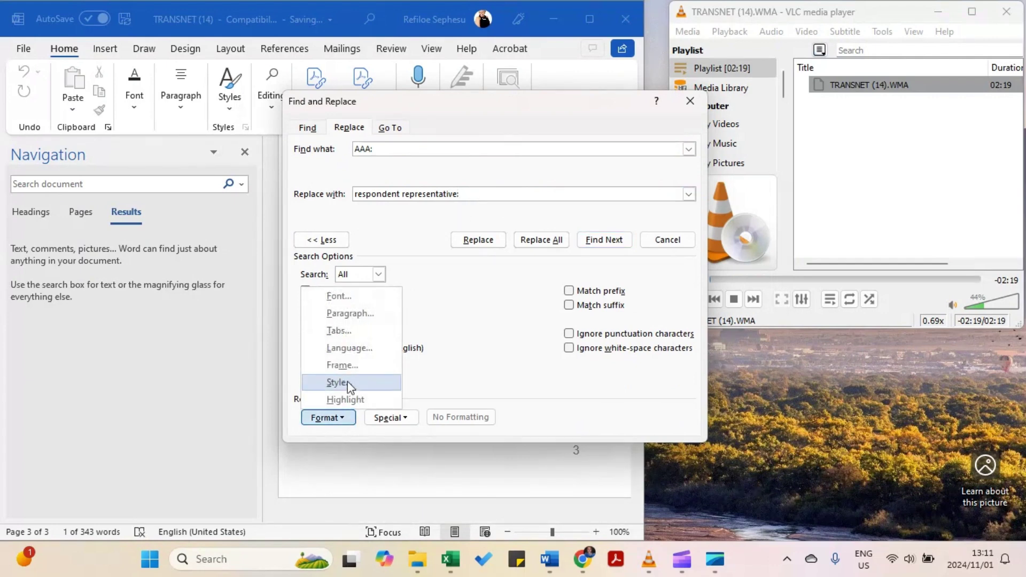
pyautogui.click(348, 383)
pyautogui.click(308, 250)
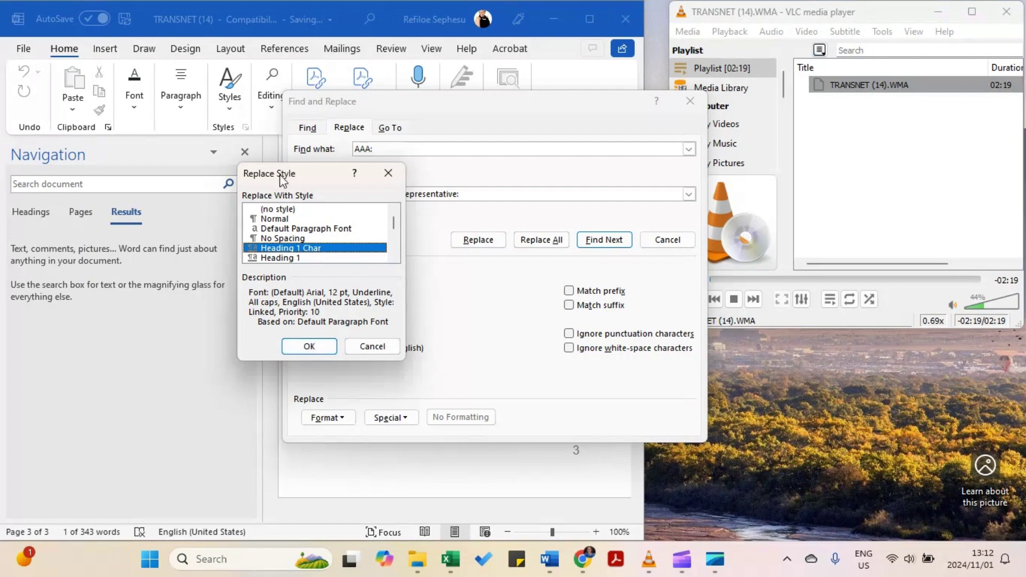
pyautogui.click(310, 347)
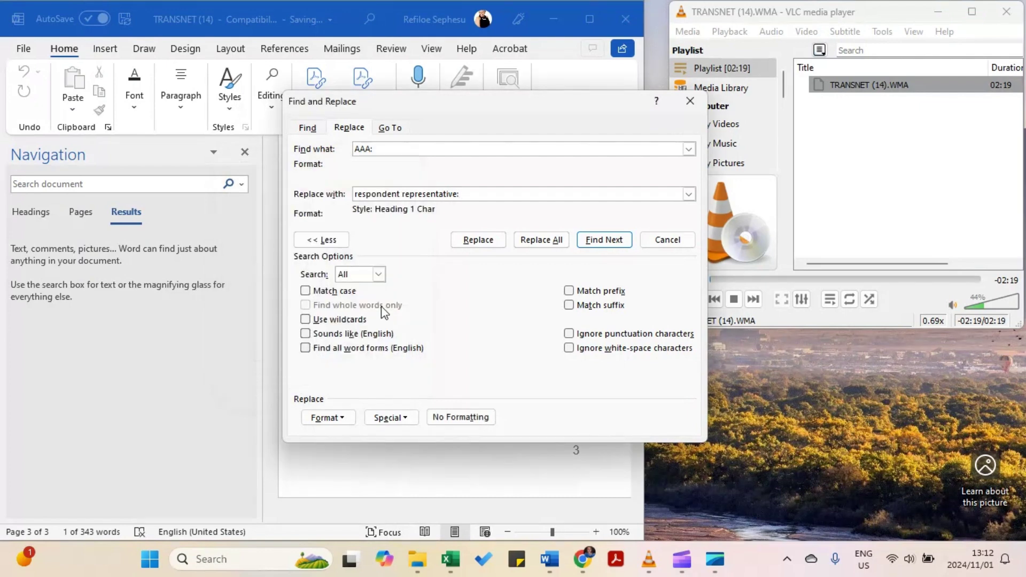
pyautogui.click(542, 241)
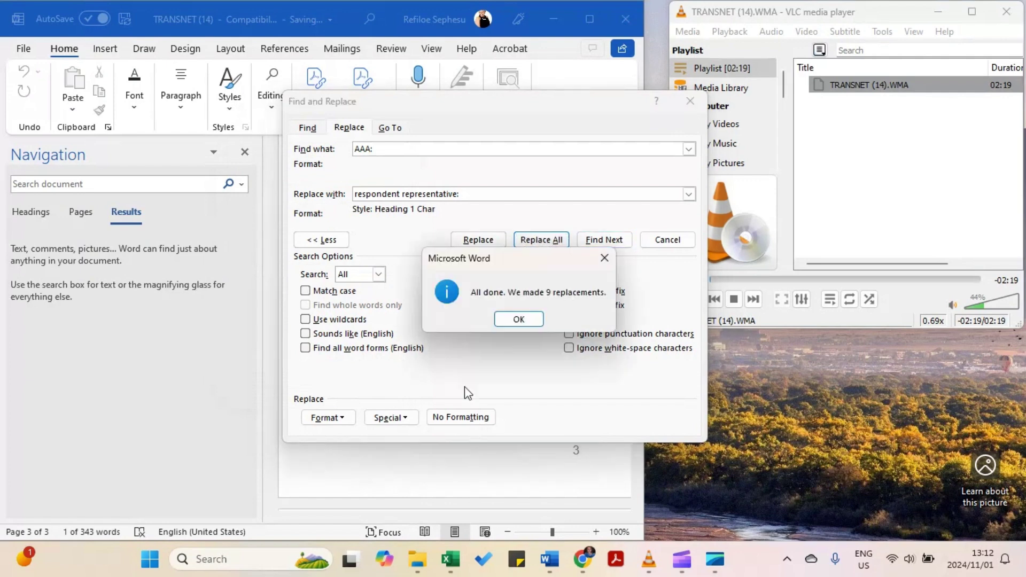
pyautogui.click(518, 319)
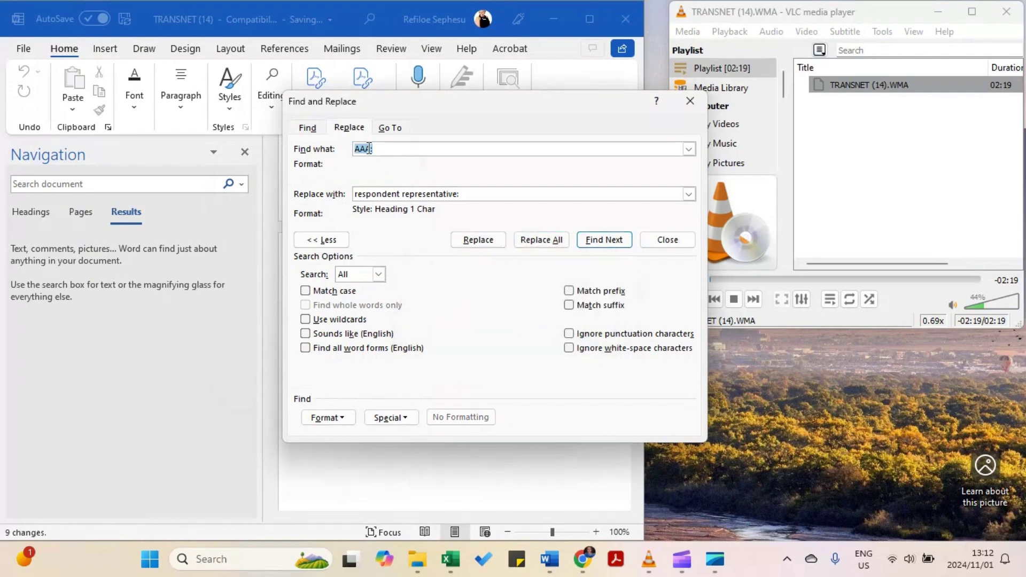
pyautogui.moveTo(483, 103); pyautogui.dragTo(883, 245)
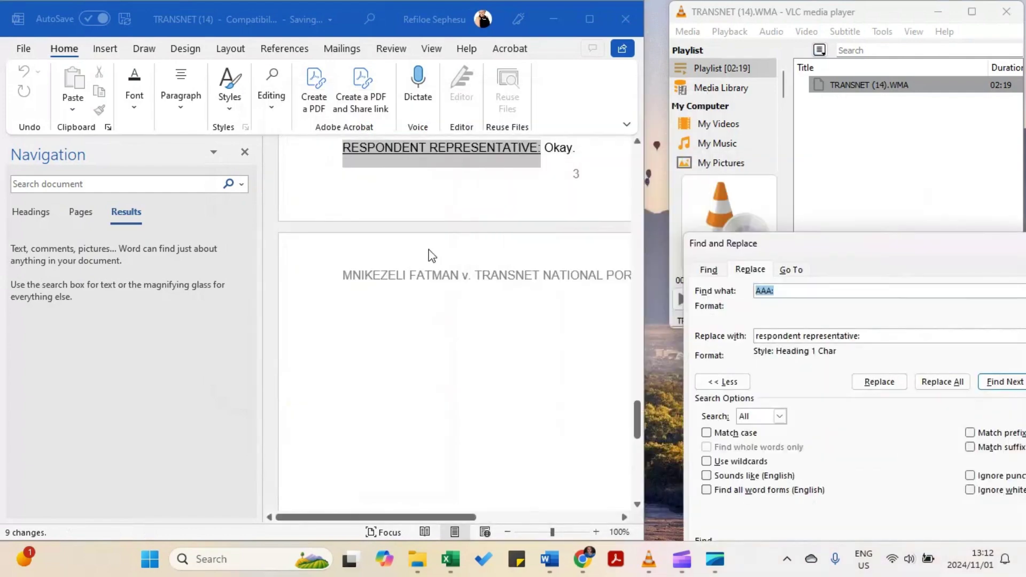
pyautogui.scroll(3, 431, 250)
pyautogui.scroll(2, 430, 249)
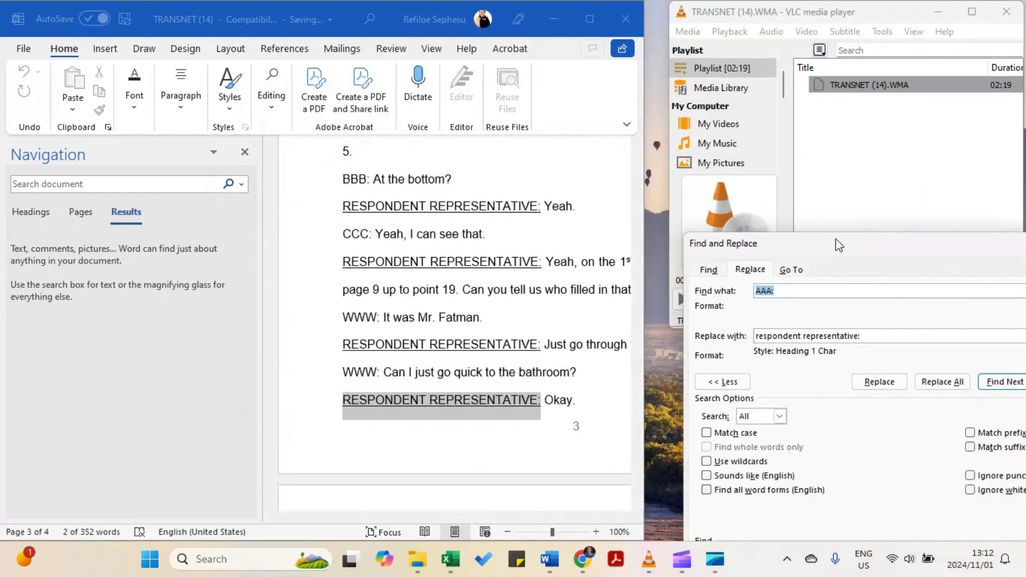
# Replace all "BBB:" labels with "applicant representative:" in the Heading 1 Char style.
pyautogui.moveTo(854, 246); pyautogui.dragTo(337, 147)
pyautogui.click(289, 200)
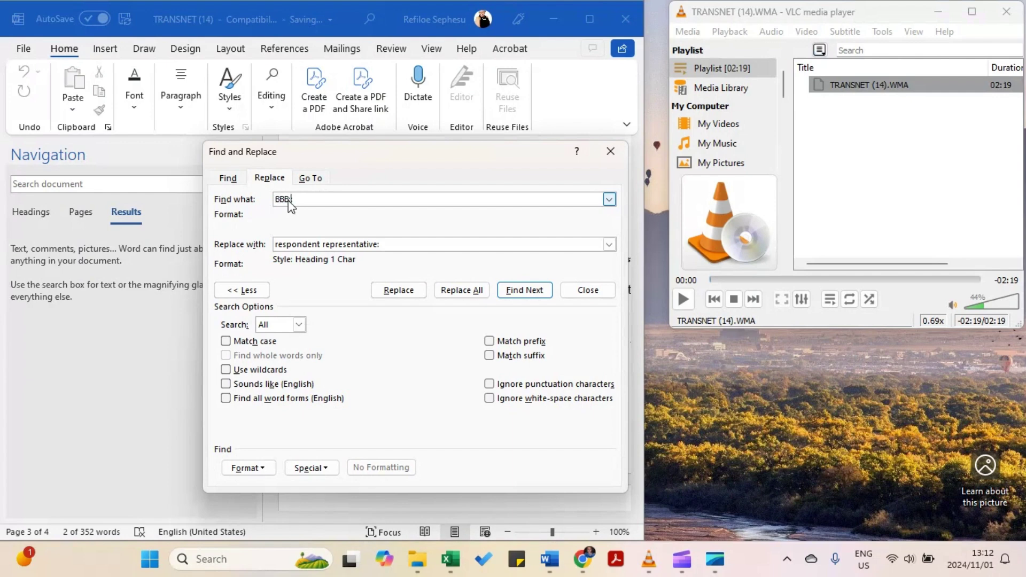
pyautogui.click(287, 245)
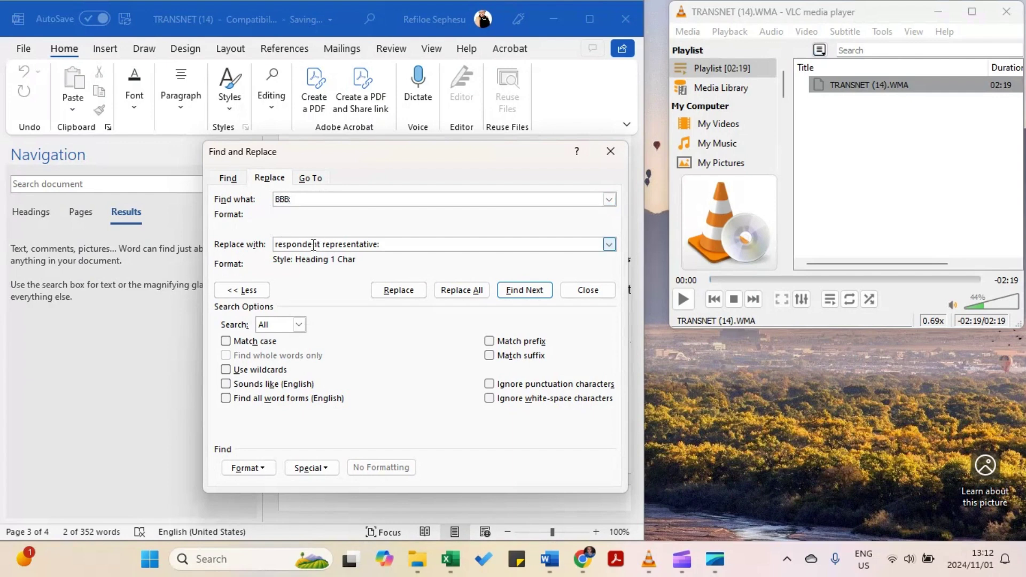
pyautogui.click(314, 244)
pyautogui.press('BackSpace')
pyautogui.press('BackSpace')
pyautogui.press('BackSpace')
pyautogui.press('BackSpace')
pyautogui.press('BackSpace')
pyautogui.press('BackSpace')
pyautogui.press('BackSpace')
pyautogui.press('BackSpace')
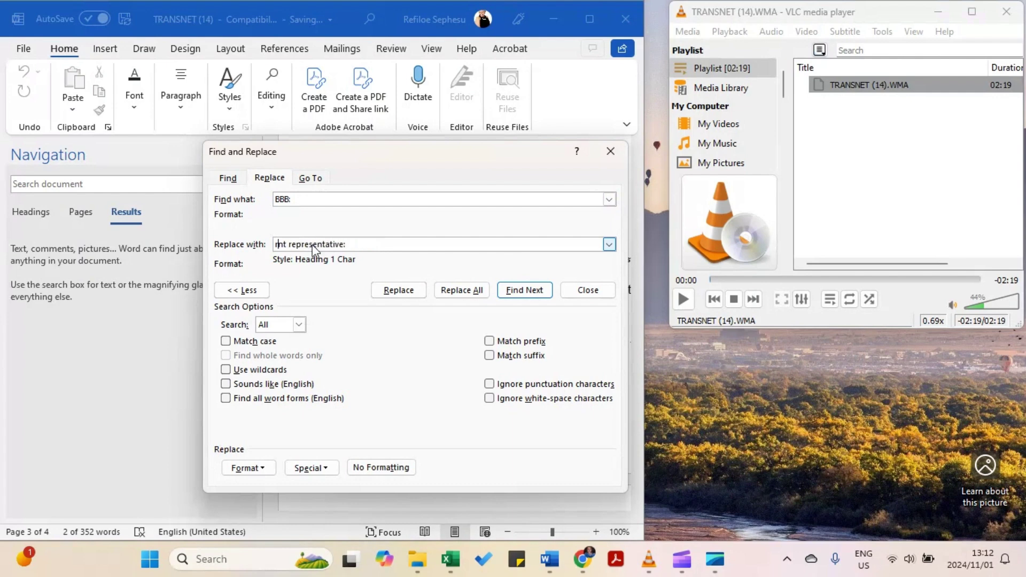
pyautogui.write('applica')
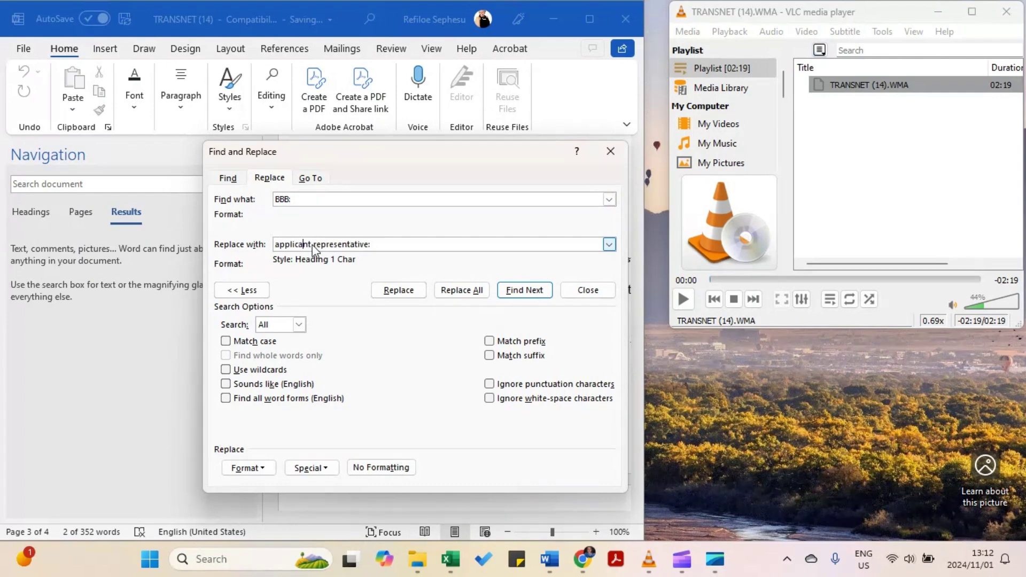
pyautogui.click(286, 198)
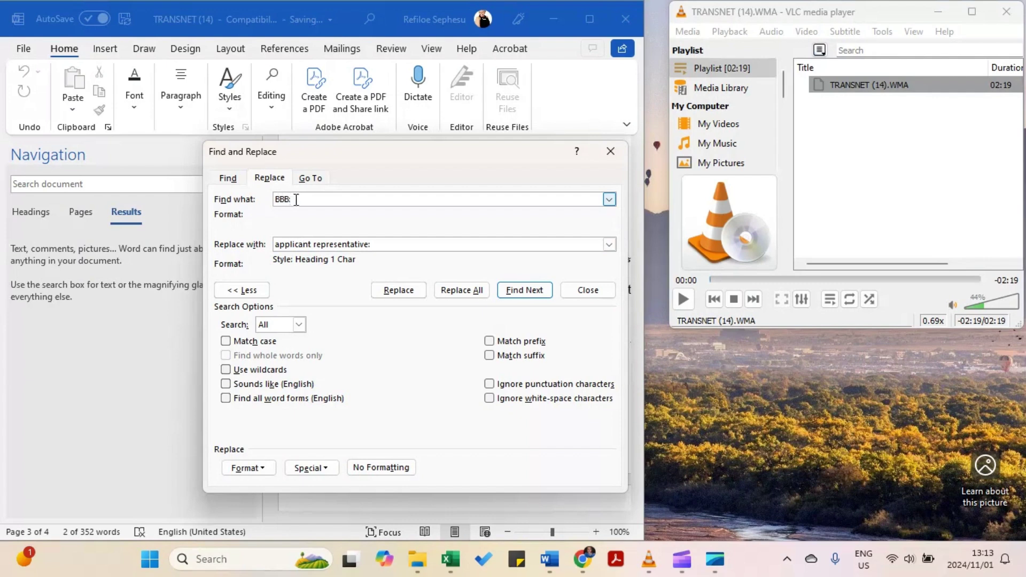
pyautogui.click(457, 291)
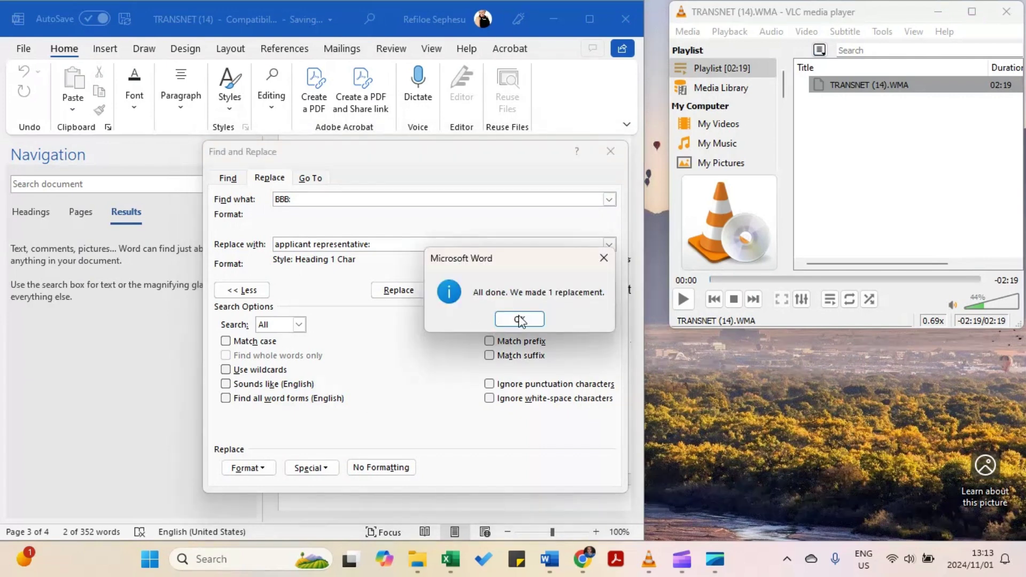
pyautogui.click(534, 319)
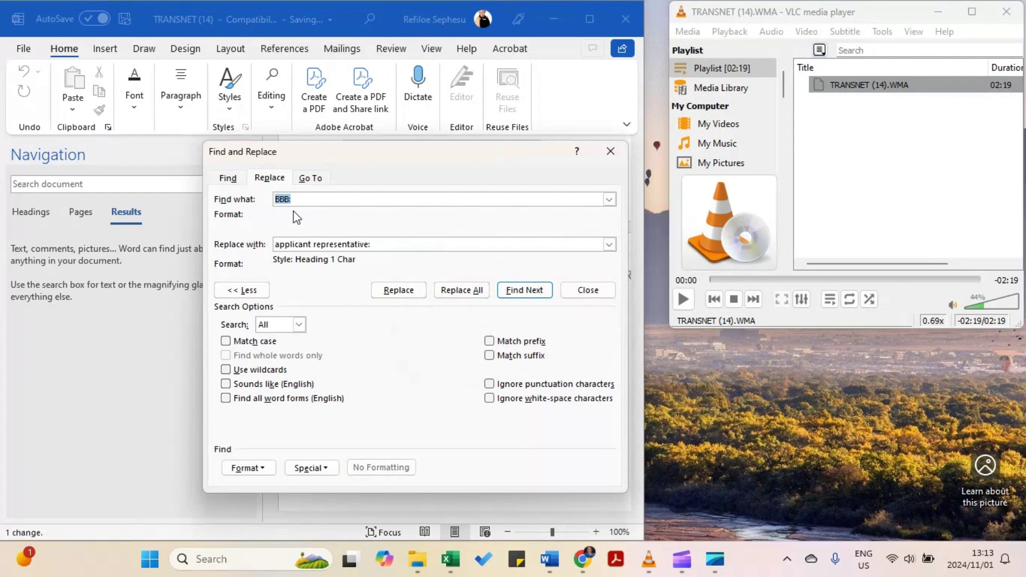
# Replace all "CCC:" labels with "commissioner:" in the Heading 1 Char style, and close Find and Replace and the Navigation pane.
pyautogui.click(287, 200)
pyautogui.press('BackSpace')
pyautogui.press('BackSpace')
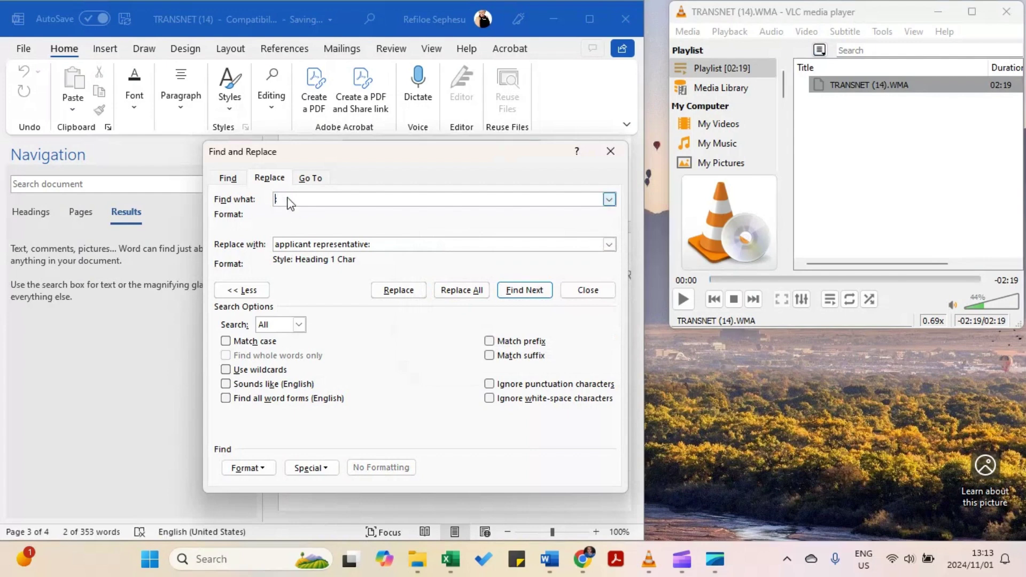
pyautogui.write('CCC:')
pyautogui.click(373, 247)
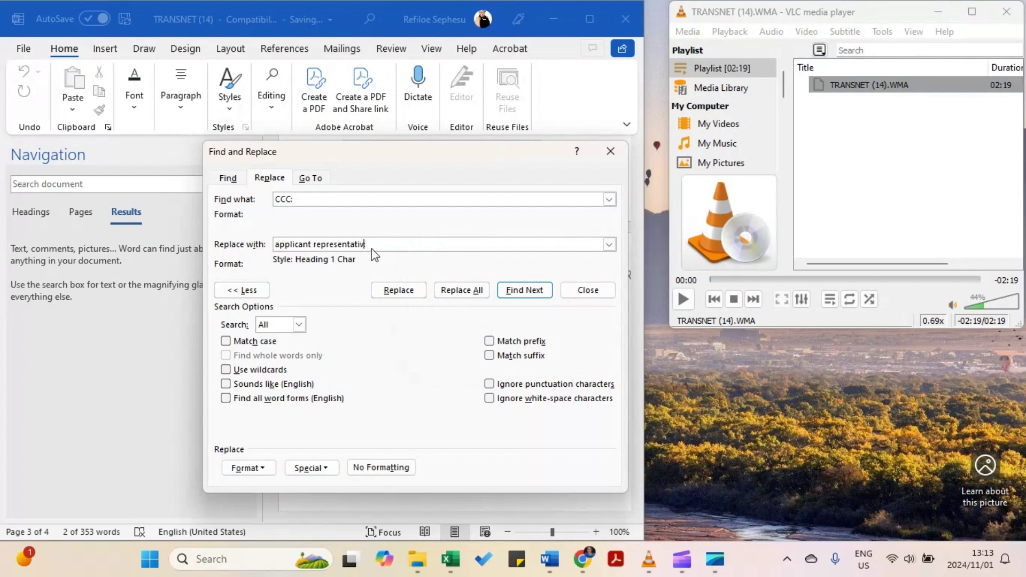
pyautogui.press('BackSpace')
pyautogui.press('BackSpace')
pyautogui.press('BackSpace')
pyautogui.press('BackSpace')
pyautogui.press('BackSpace')
pyautogui.press('BackSpace')
pyautogui.press('BackSpace')
pyautogui.press('BackSpace')
pyautogui.press('BackSpace')
pyautogui.press('BackSpace')
pyautogui.press('BackSpace')
pyautogui.press('BackSpace')
pyautogui.press('BackSpace')
pyautogui.press('BackSpace')
pyautogui.press('BackSpace')
pyautogui.press('BackSpace')
pyautogui.press('BackSpace')
pyautogui.press('BackSpace')
pyautogui.press('BackSpace')
pyautogui.press('BackSpace')
pyautogui.write('commissioner:')
pyautogui.click(327, 199)
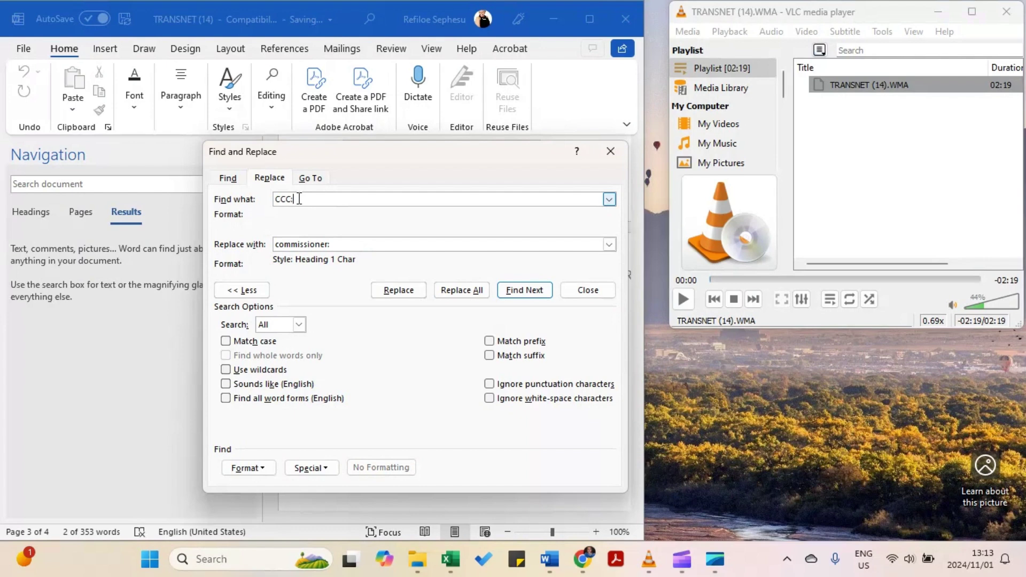
pyautogui.click(373, 244)
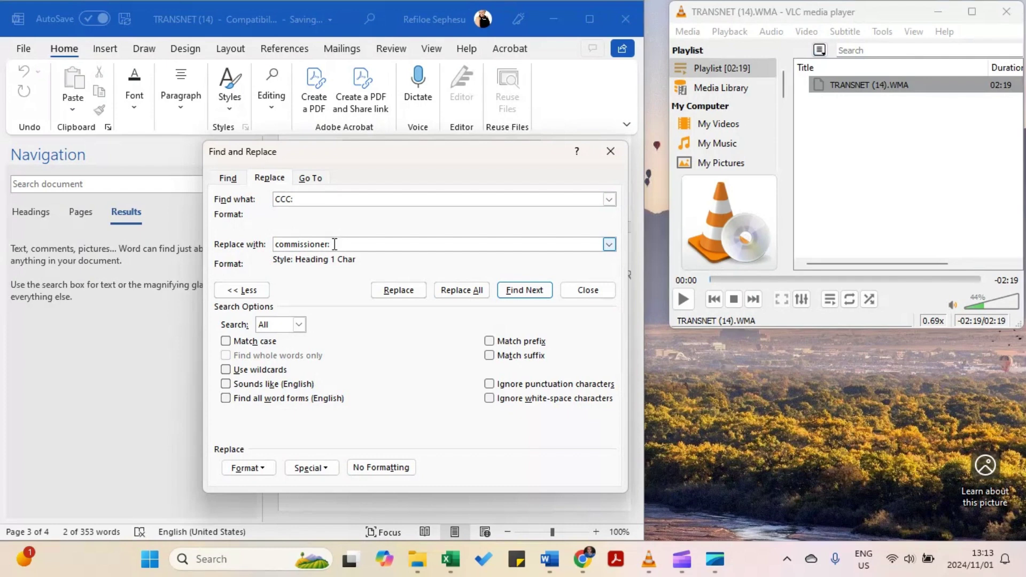
pyautogui.click(452, 292)
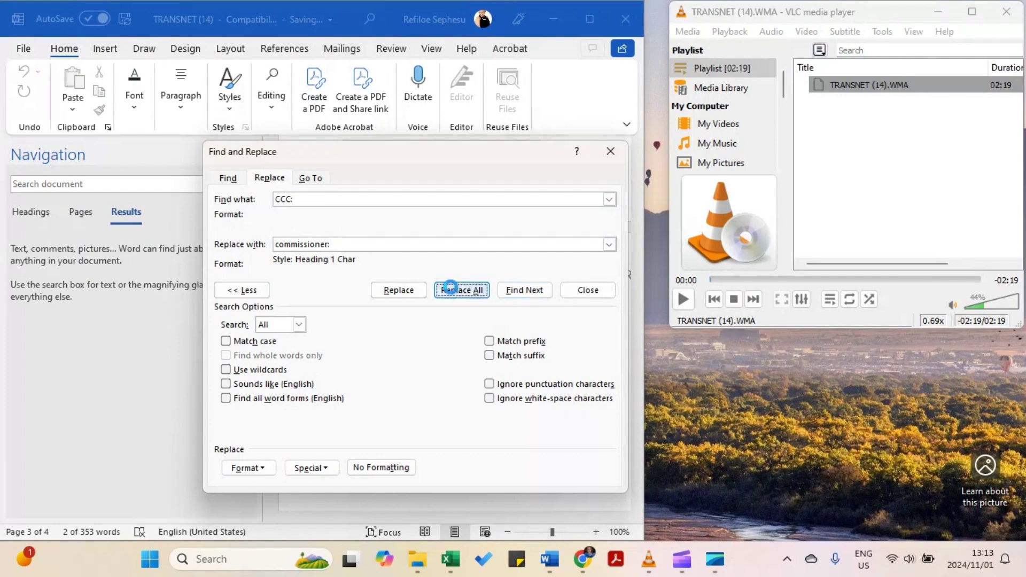
pyautogui.click(519, 319)
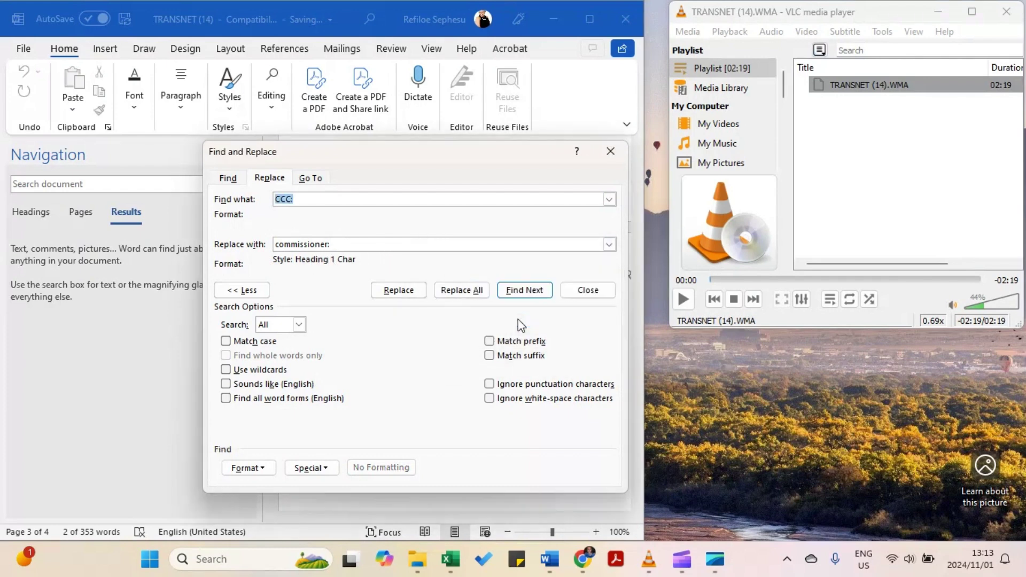
pyautogui.click(609, 152)
pyautogui.click(243, 153)
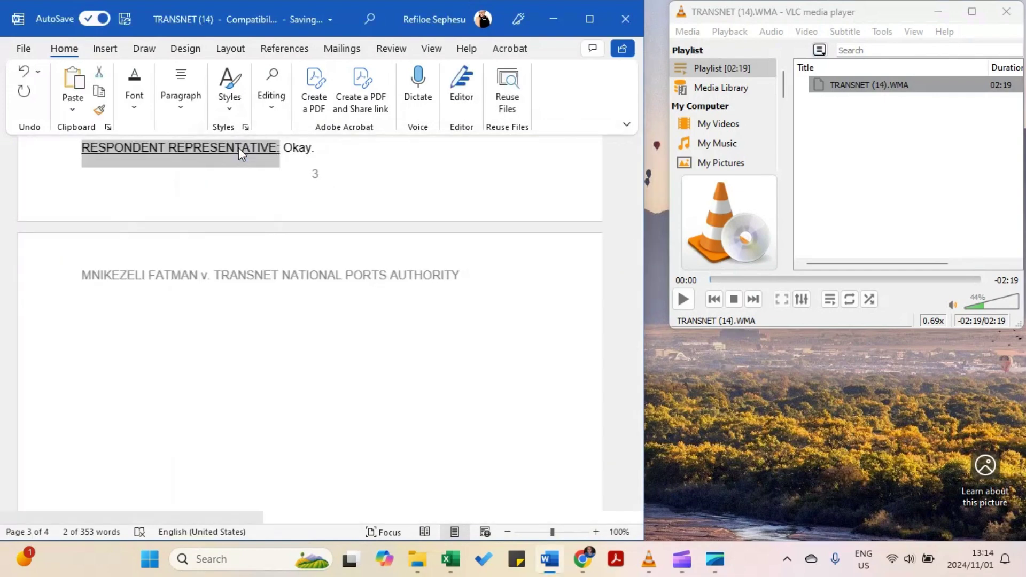
# Select the "WWW:" label before "Can I just go quick to the bathroom?" and open Find and Replace with it as the search text.
pyautogui.scroll(7, 408, 349)
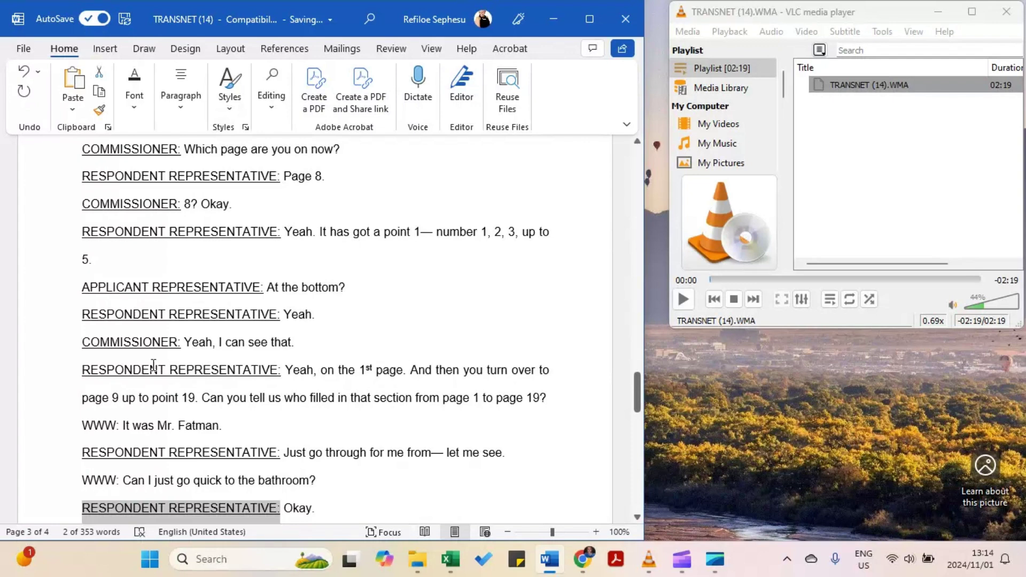
pyautogui.moveTo(82, 483); pyautogui.dragTo(120, 483)
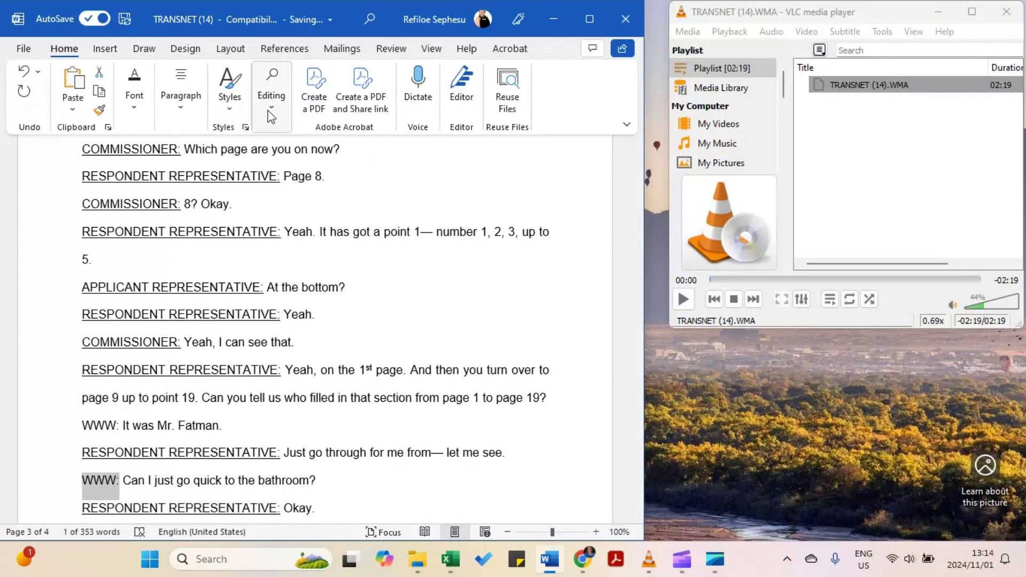
pyautogui.click(271, 90)
pyautogui.click(281, 143)
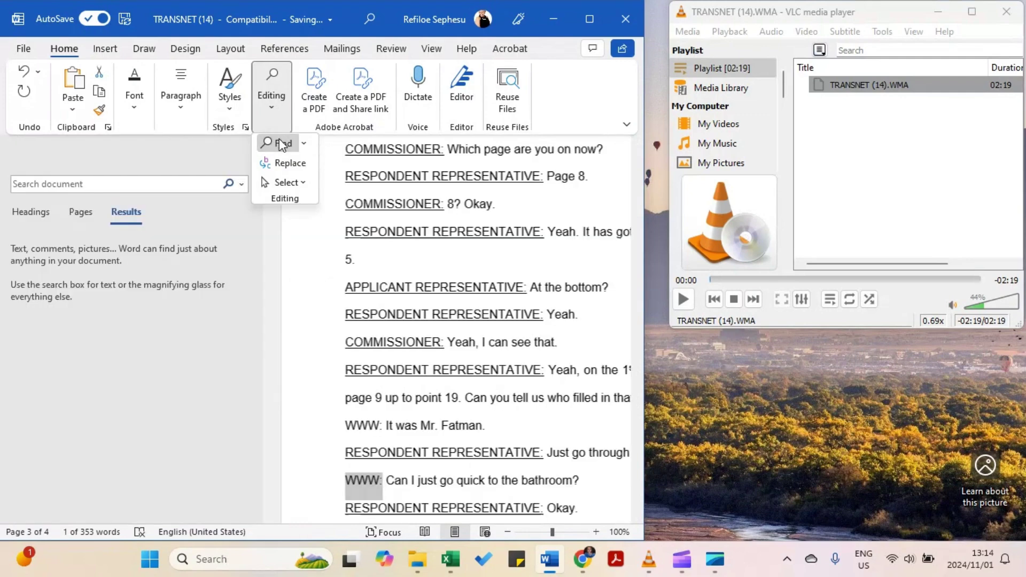
pyautogui.click(241, 184)
pyautogui.click(267, 248)
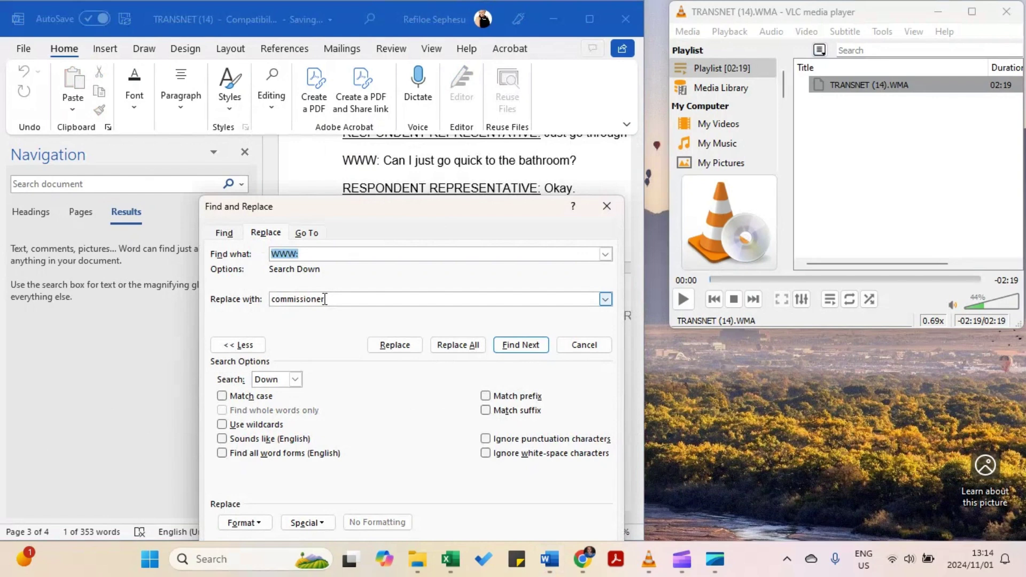
# Set the Find and Replace search direction to All and clear the commissioner wording from the replacement text.
pyautogui.click(295, 380)
pyautogui.click(291, 417)
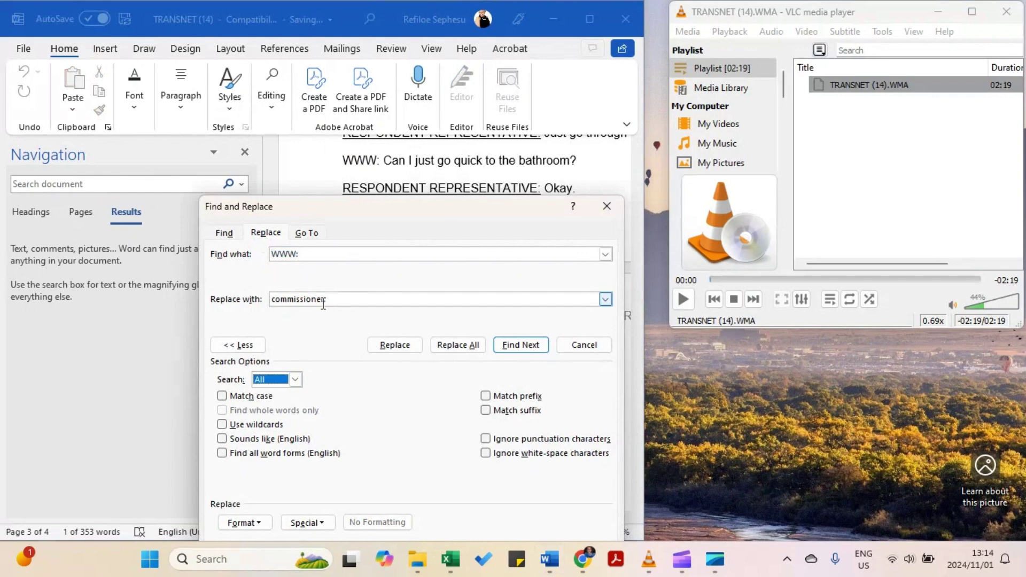
pyautogui.click(325, 299)
pyautogui.press('BackSpace')
pyautogui.press('BackSpace')
pyautogui.press('BackSpace')
pyautogui.press('BackSpace')
pyautogui.press('BackSpace')
pyautogui.press('BackSpace')
pyautogui.press('BackSpace')
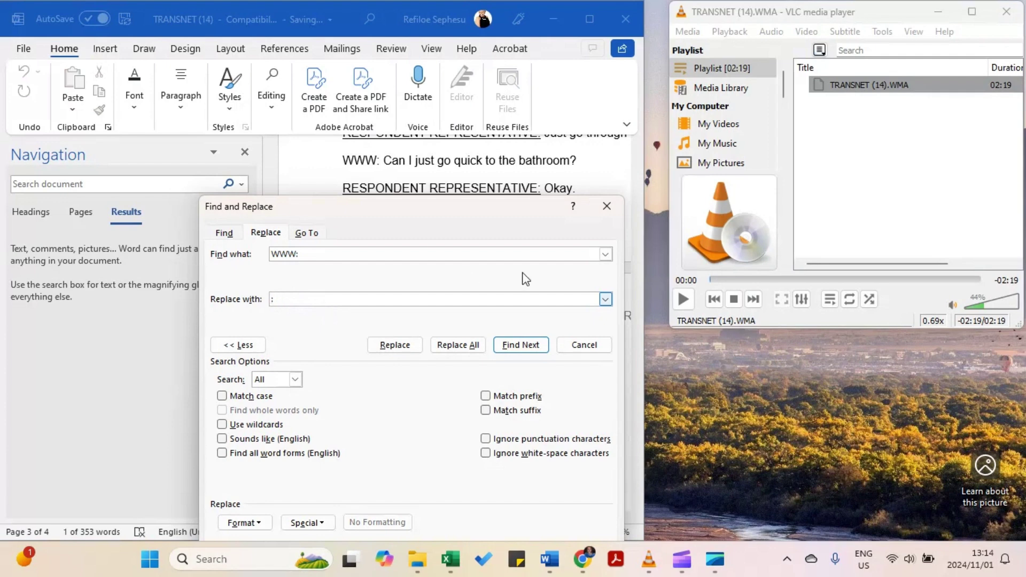
# Recall the "respondent representative:" replacement entry with its Heading 1 Char style and change its text to "respondent witness 1:".
pyautogui.click(605, 299)
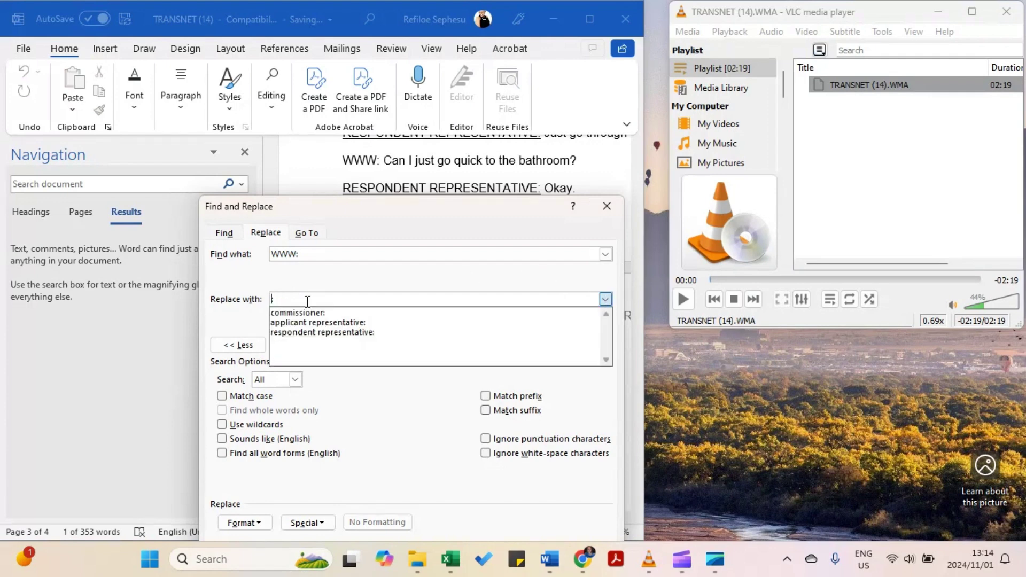
pyautogui.click(294, 332)
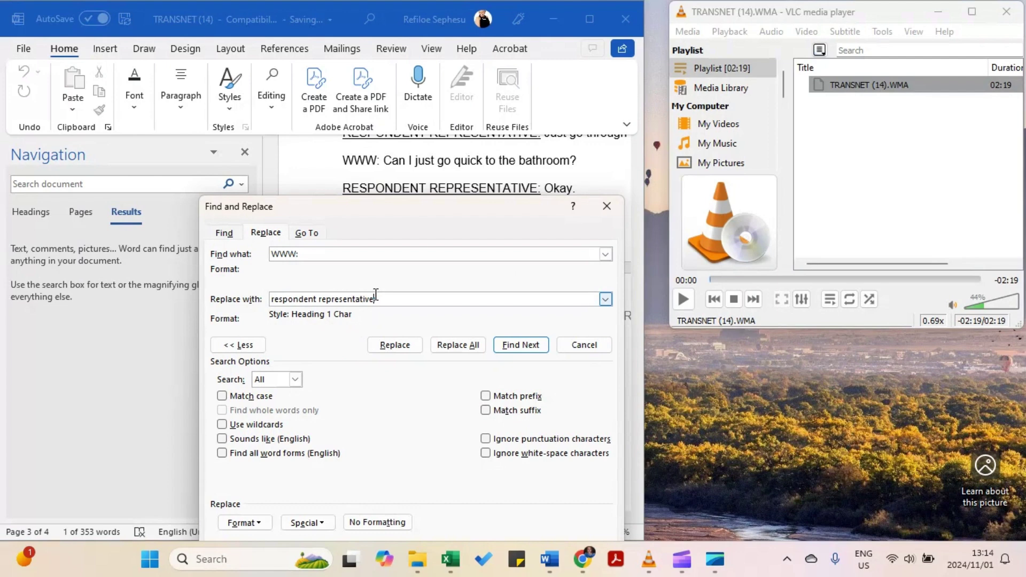
pyautogui.press('BackSpace')
pyautogui.press('BackSpace')
pyautogui.press('BackSpace')
pyautogui.press('BackSpace')
pyautogui.press('BackSpace')
pyautogui.press('BackSpace')
pyautogui.press('BackSpace')
pyautogui.press('BackSpace')
pyautogui.press('BackSpace')
pyautogui.press('BackSpace')
pyautogui.press('BackSpace')
pyautogui.press('BackSpace')
pyautogui.press('BackSpace')
pyautogui.press('BackSpace')
pyautogui.press('BackSpace')
pyautogui.write('witness 1')
pyautogui.moveTo(395, 206); pyautogui.dragTo(444, 156)
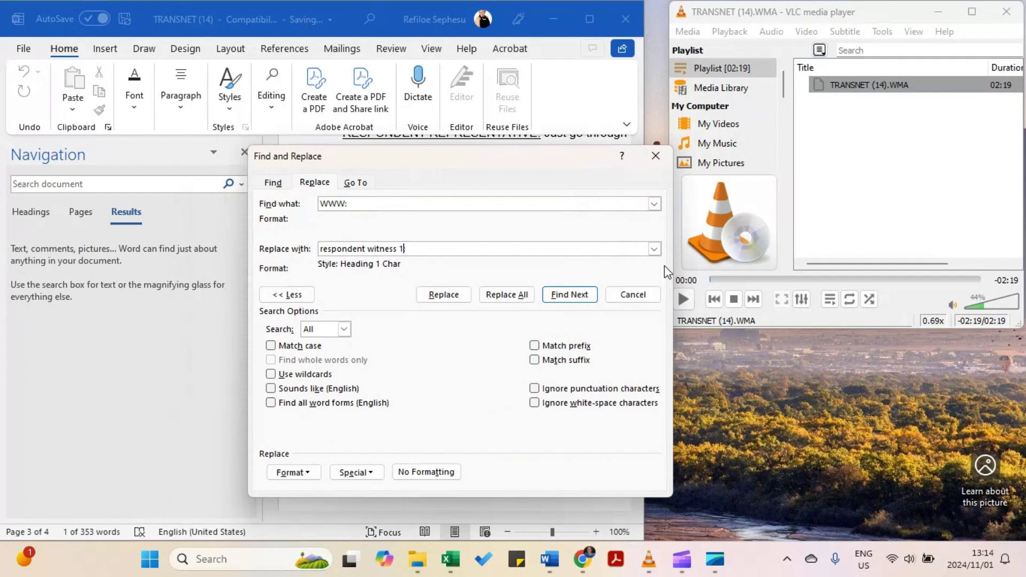
pyautogui.press('BackSpace')
pyautogui.write(':')
pyautogui.press('BackSpace')
pyautogui.write(':')
# Replace all "WWW:" labels with the respondent witness label, and close Find and Replace and the Navigation pane.
pyautogui.click(512, 295)
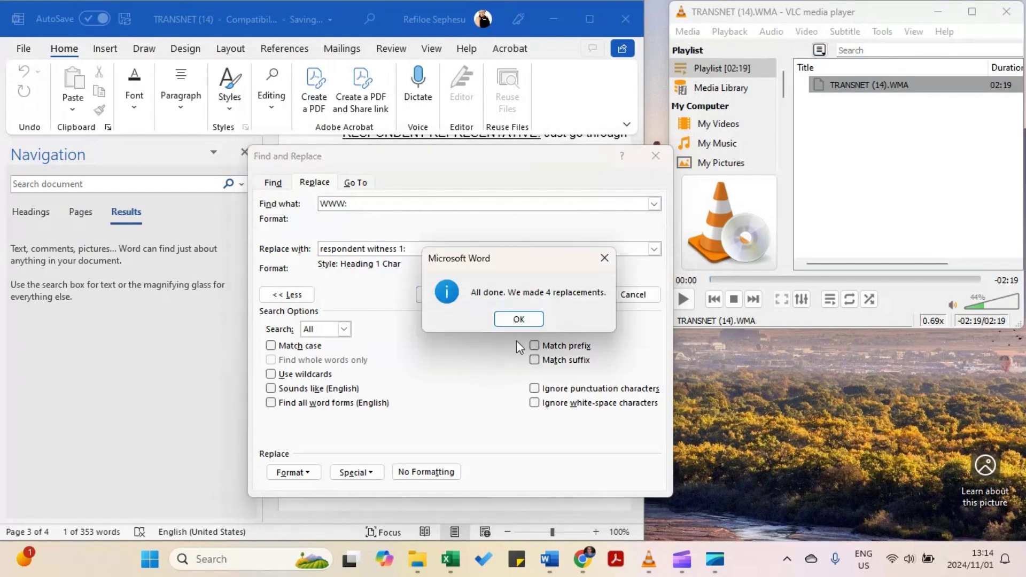
pyautogui.click(519, 319)
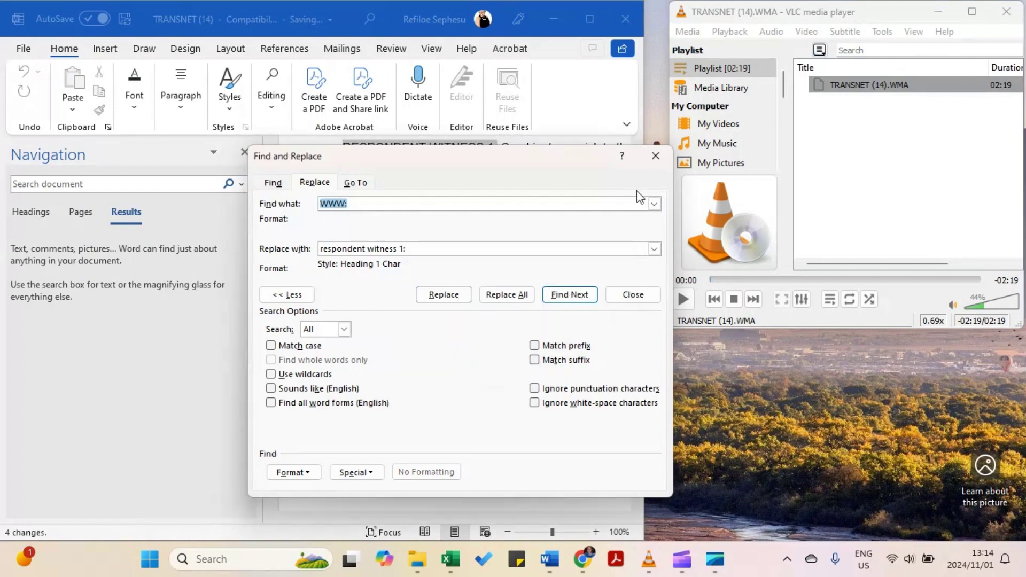
pyautogui.click(655, 157)
pyautogui.click(246, 155)
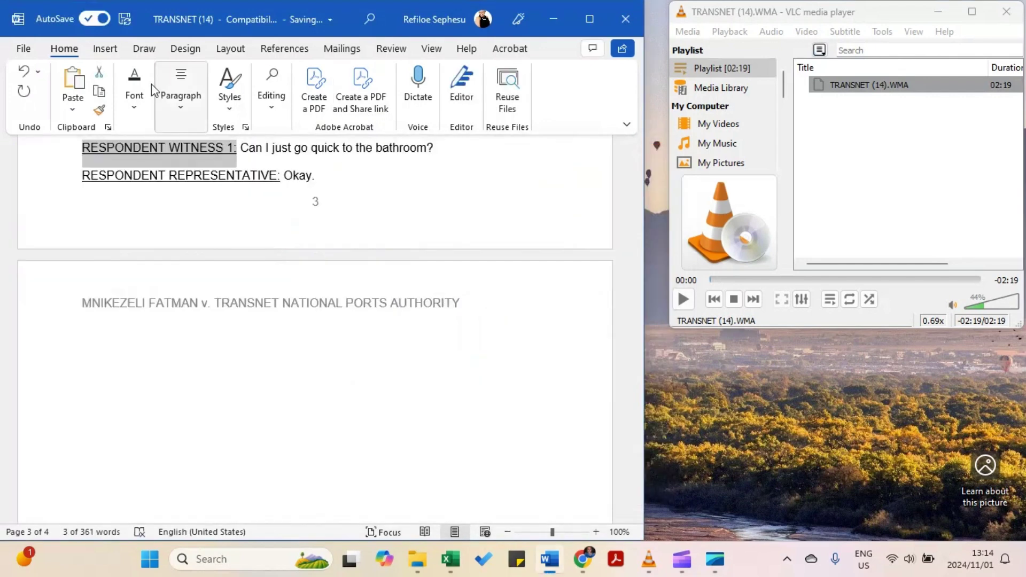
# Show the formatting marks and delete the empty paragraph on page 4 to remove the blank last page.
pyautogui.click(182, 92)
pyautogui.click(330, 147)
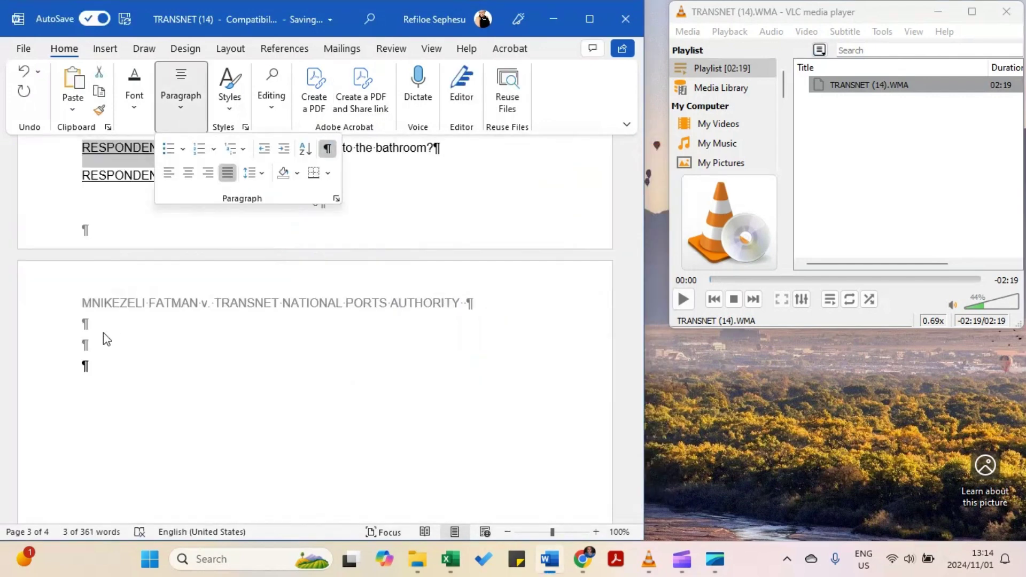
pyautogui.click(84, 367)
pyautogui.click(83, 368)
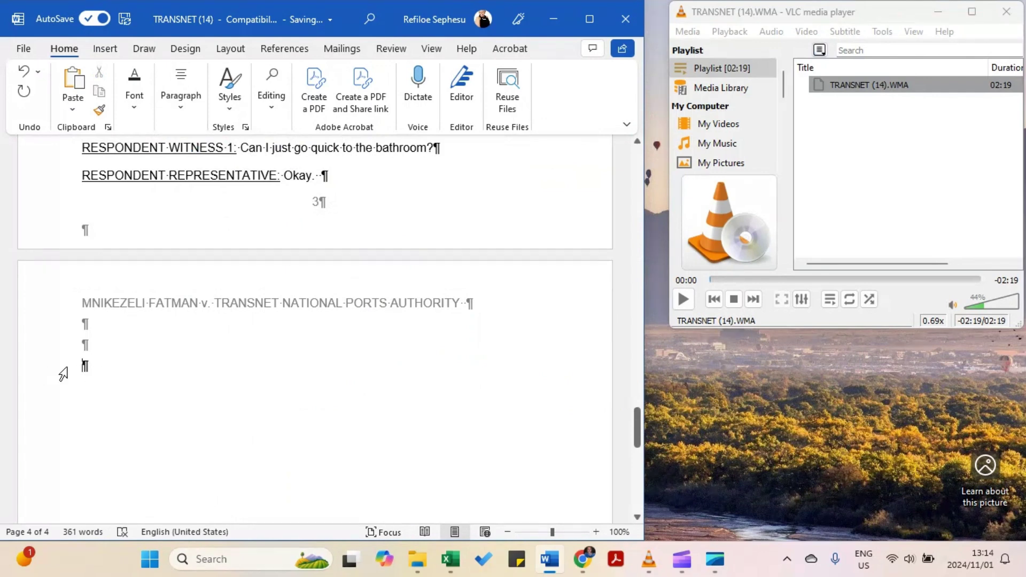
pyautogui.click(178, 115)
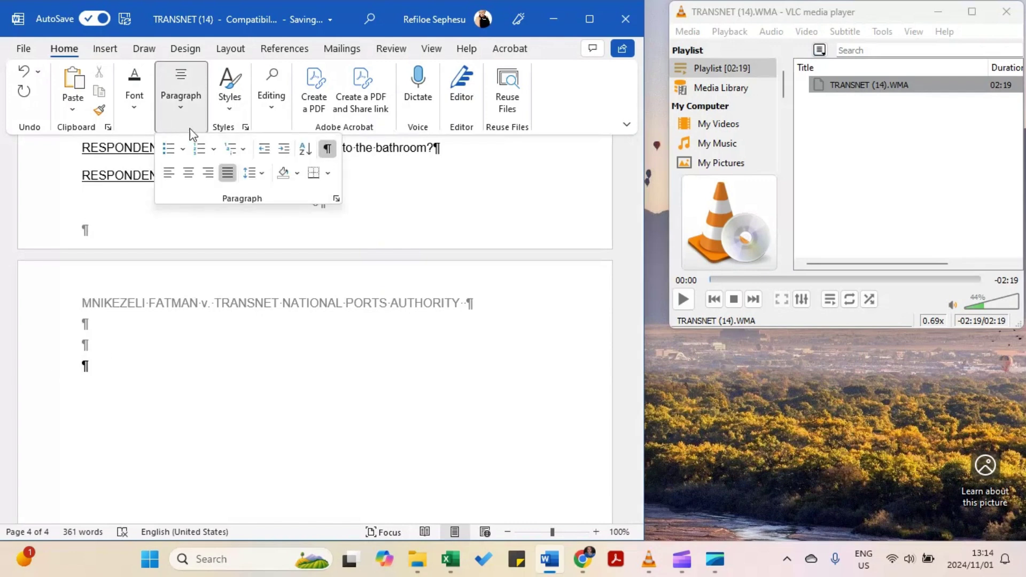
pyautogui.click(182, 107)
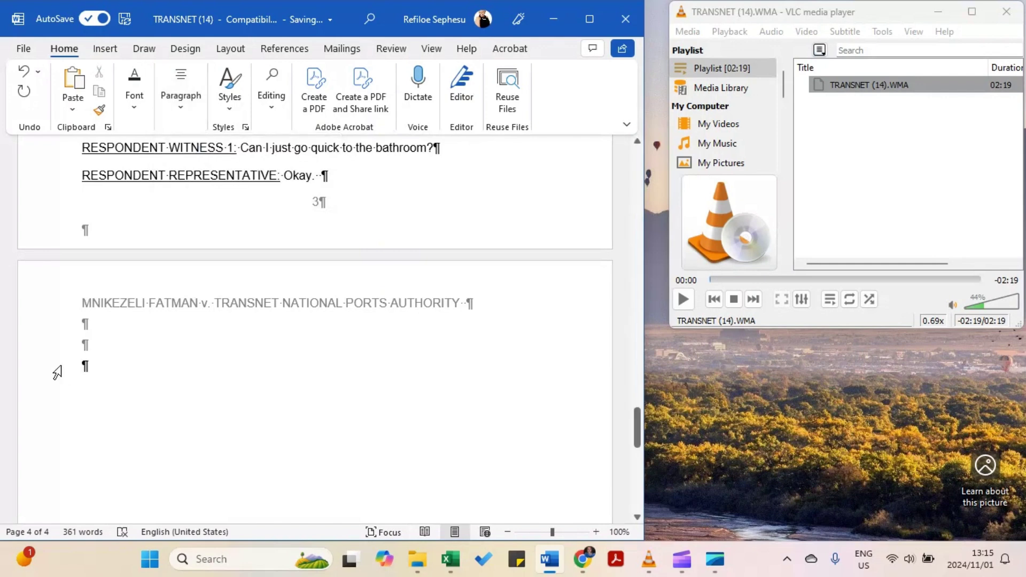
pyautogui.press('BackSpace')
pyautogui.press('BackSpace')
pyautogui.press('BackSpace')
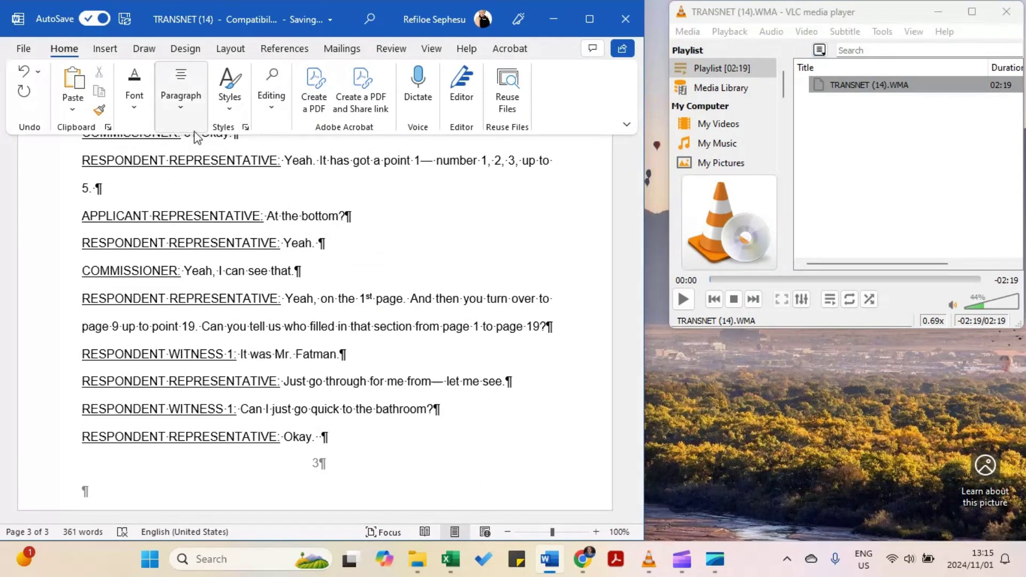
# Hide the formatting marks and place the cursor after the transcript's final "Okay.".
pyautogui.click(182, 113)
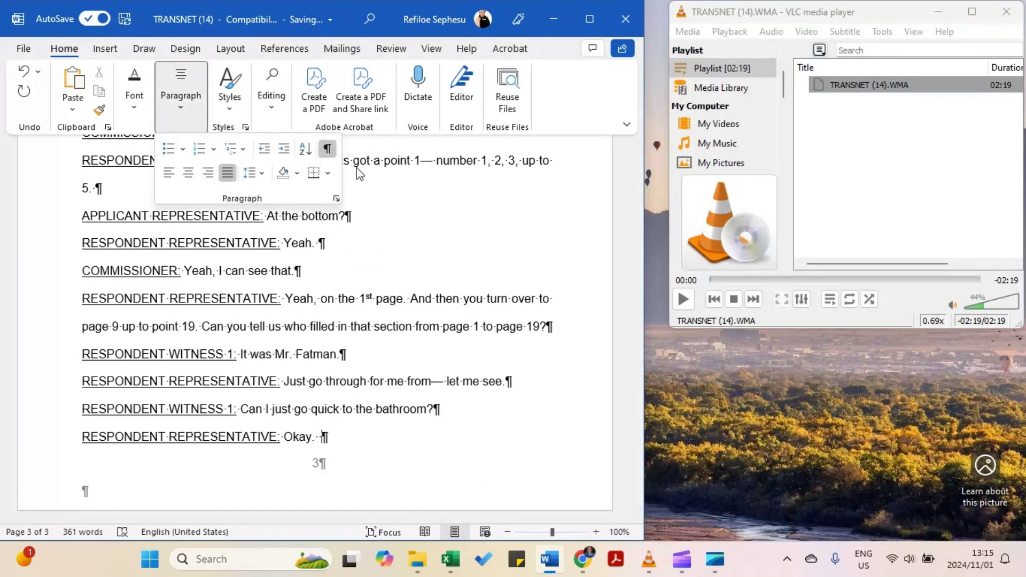
pyautogui.click(327, 149)
pyautogui.click(307, 453)
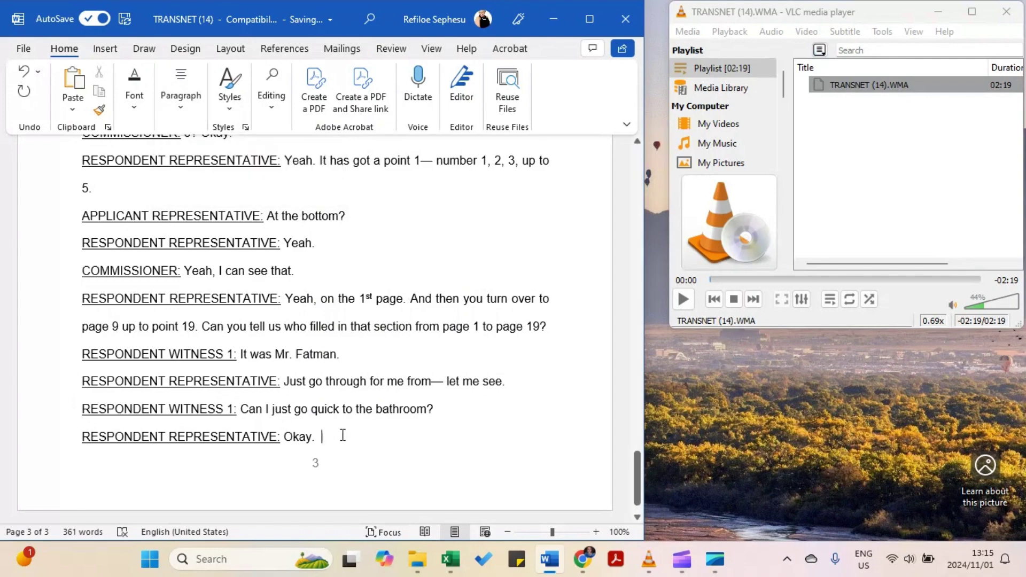
# Review the finished transcript on page 3, checking the speaker labels from the opening question to the last line.
pyautogui.scroll(3, 340, 434)
pyautogui.scroll(10, 342, 435)
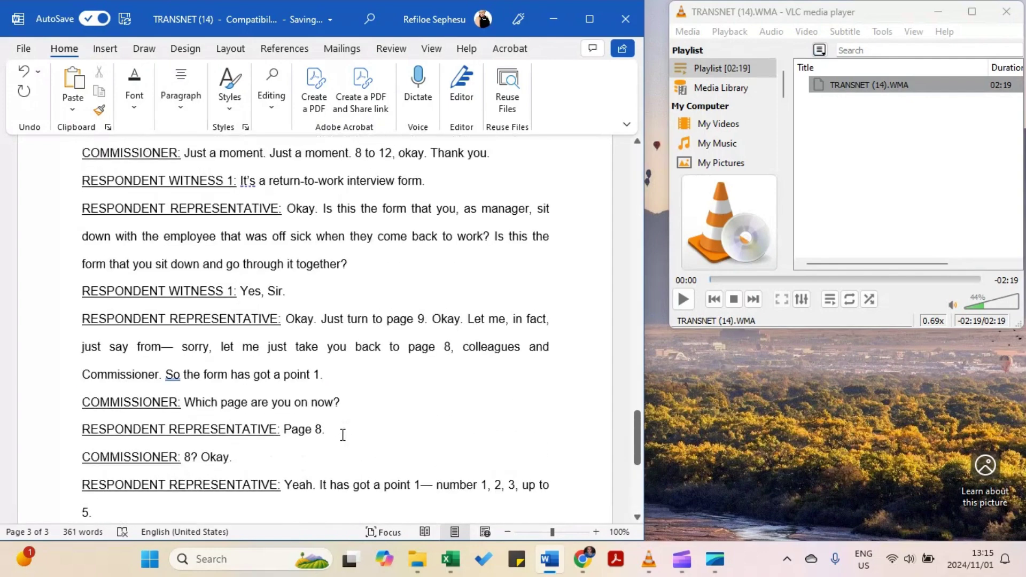
pyautogui.scroll(4, 343, 435)
pyautogui.scroll(-4, 342, 435)
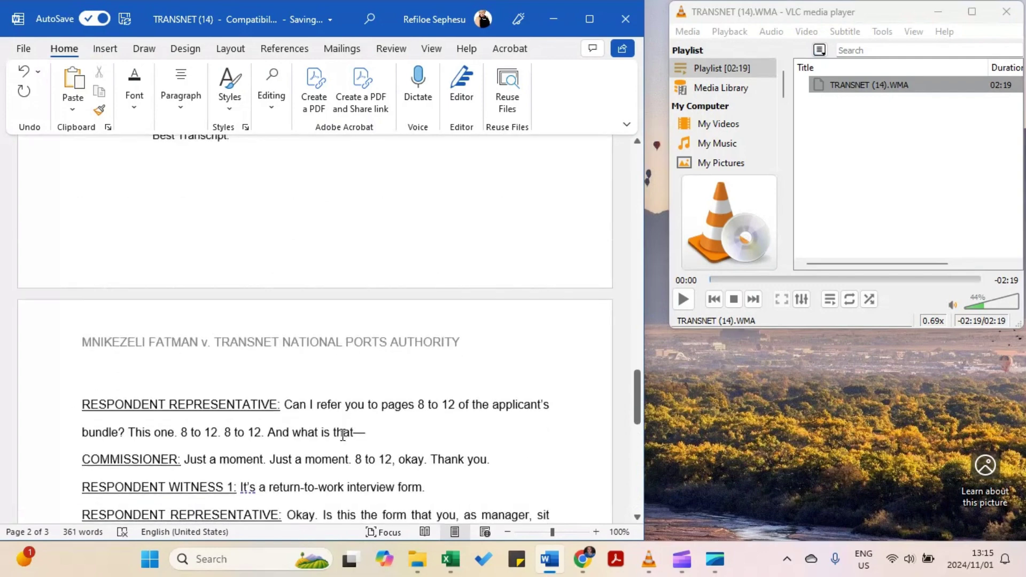
pyautogui.scroll(-5, 342, 434)
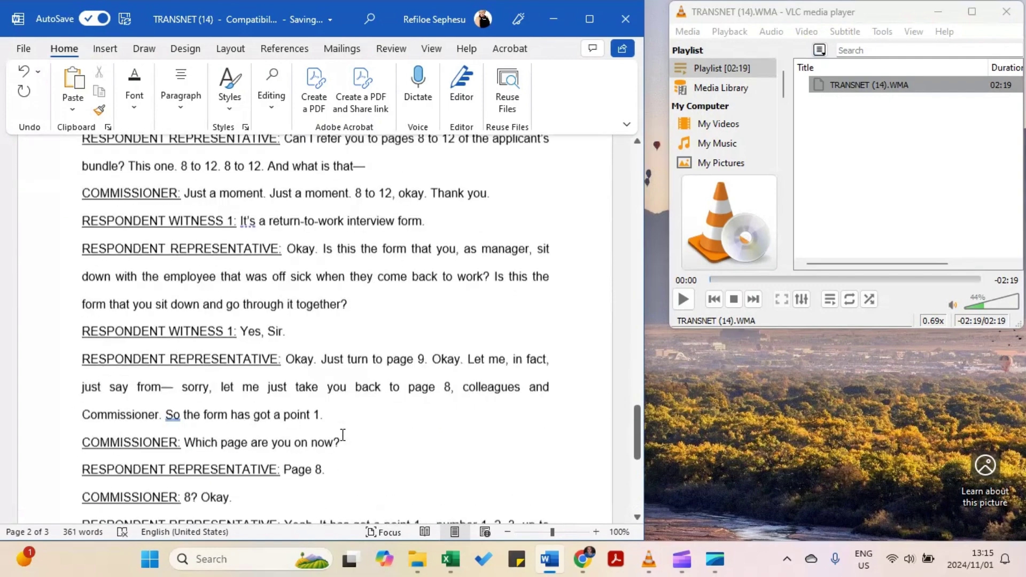
pyautogui.scroll(-2, 343, 434)
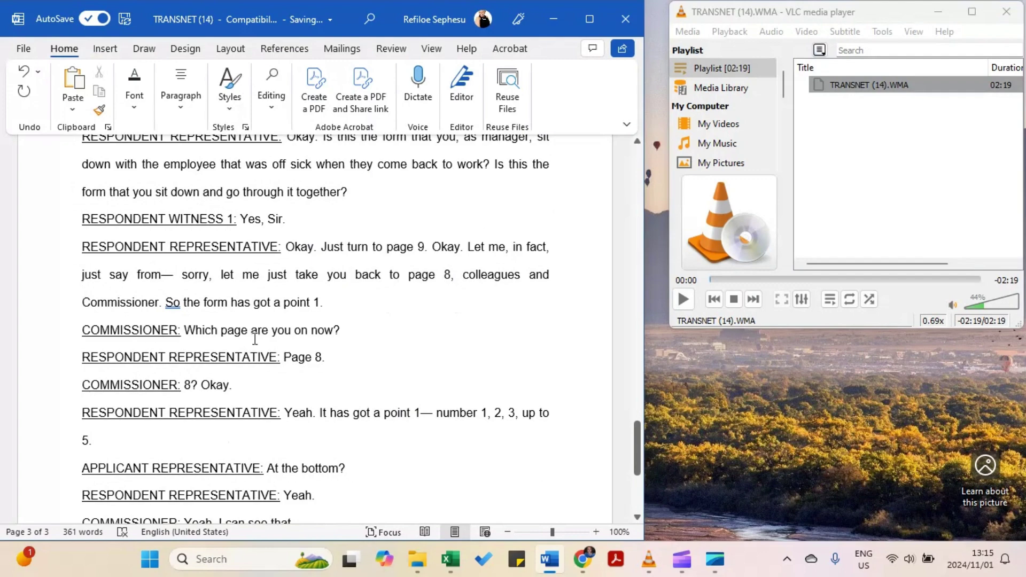
pyautogui.scroll(-4, 494, 439)
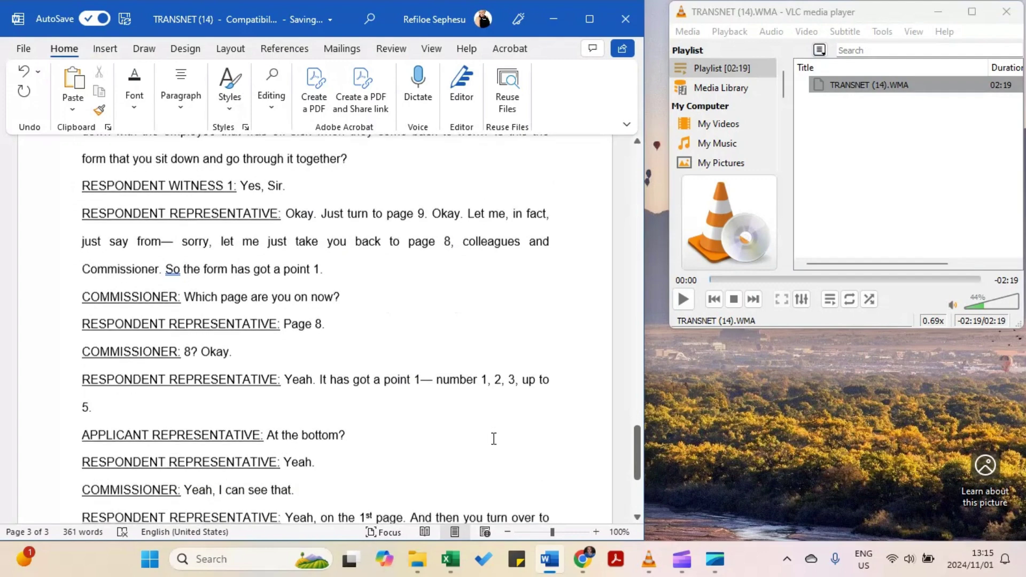
pyautogui.scroll(-5, 494, 439)
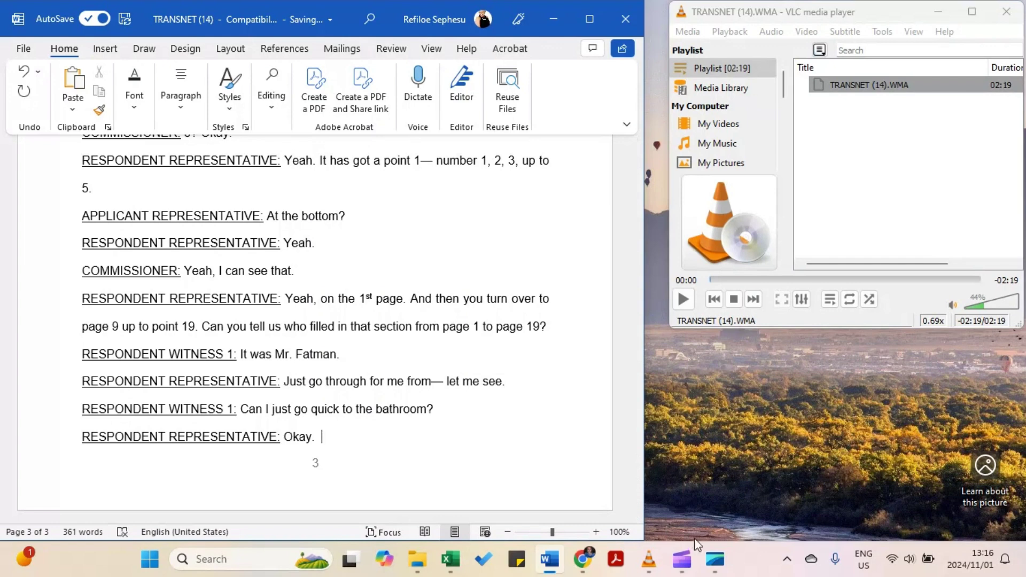
pyautogui.click(715, 559)
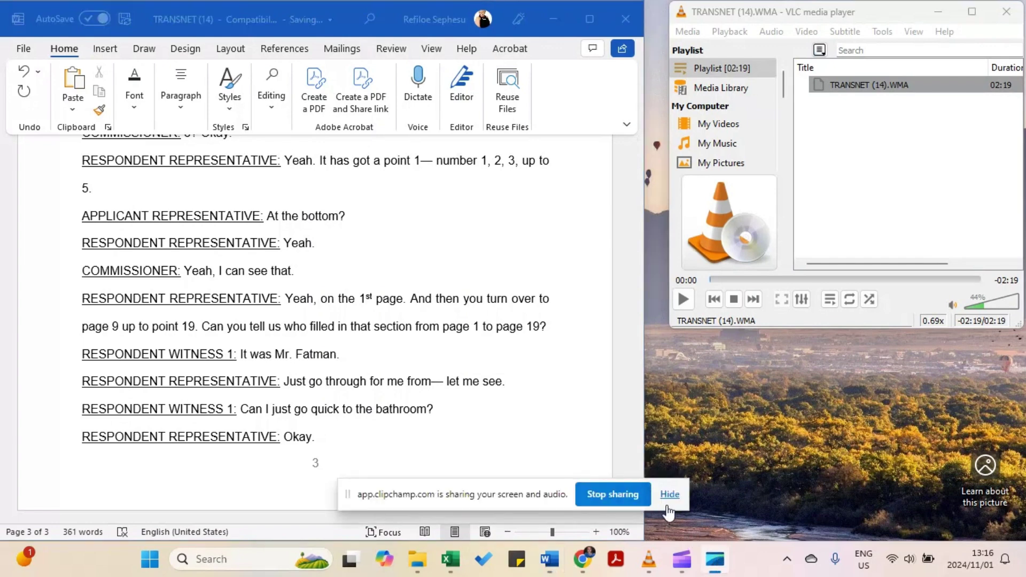